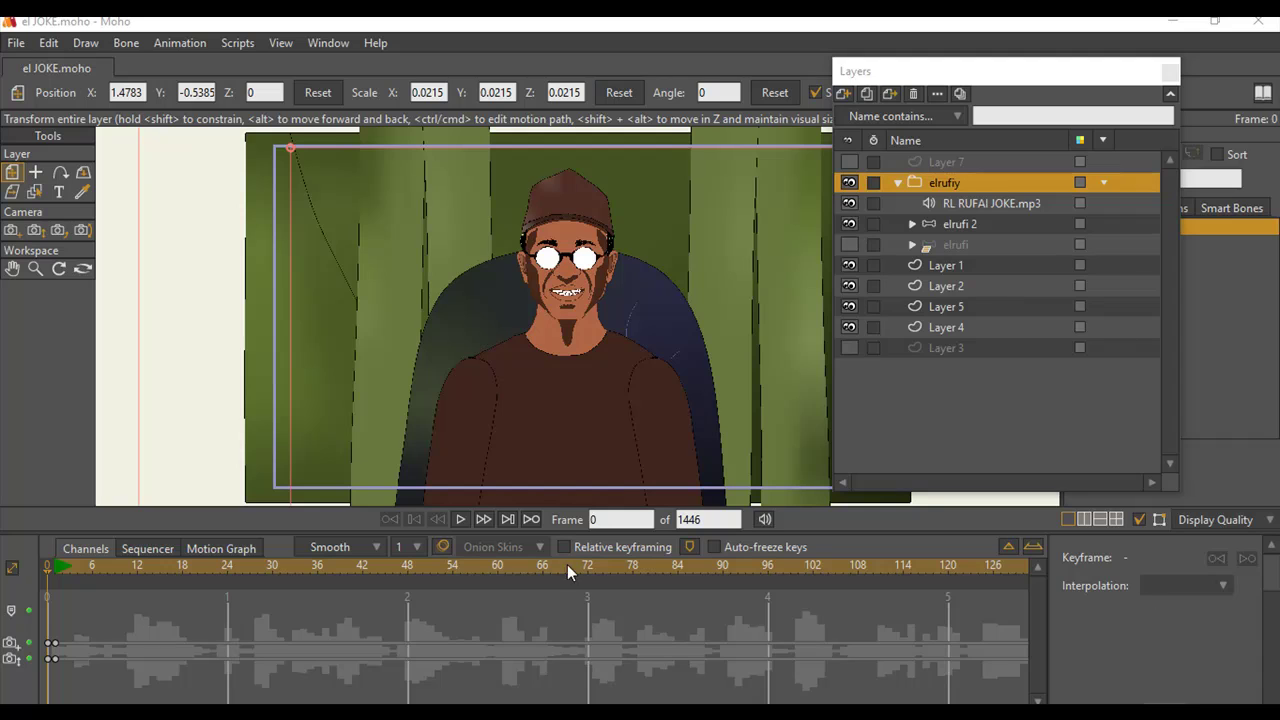
Play back the character animation from frame 0, stop it, and return the timeline to frame 0.
{"action": "left_click", "coordinate": [461, 519]}
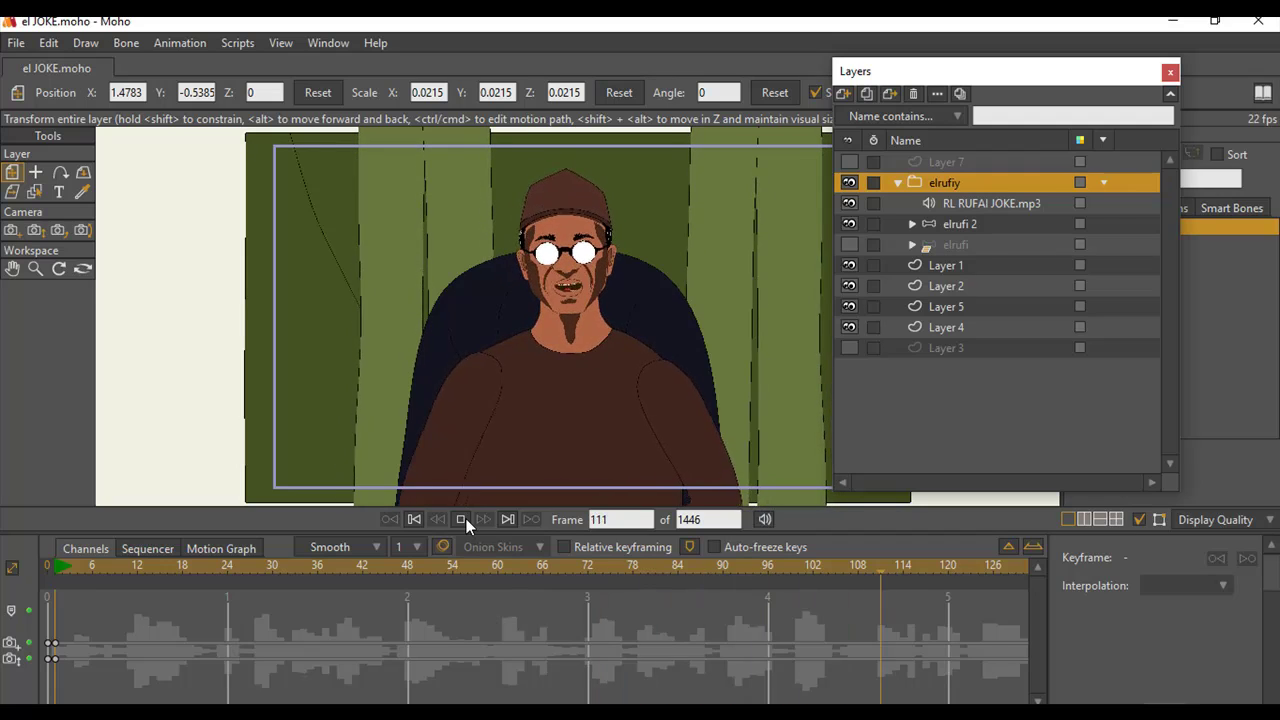
{"action": "left_click", "coordinate": [461, 519]}
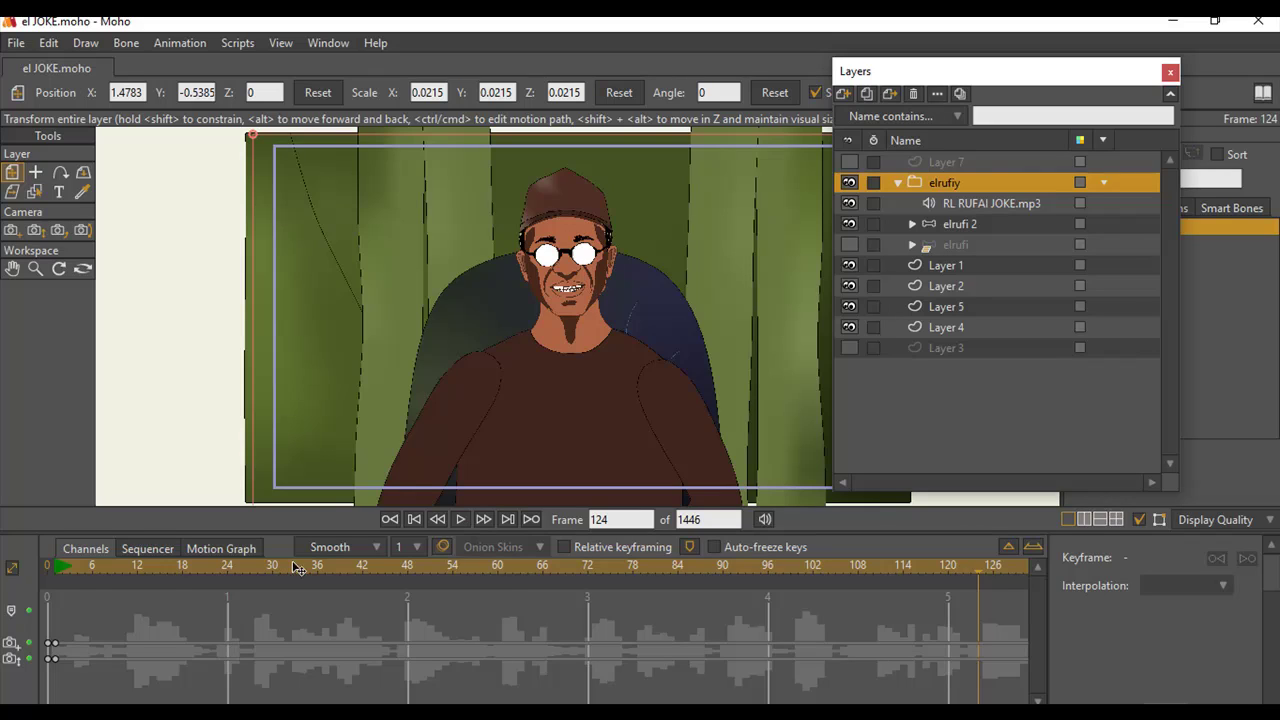
{"action": "left_click", "coordinate": [42, 569]}
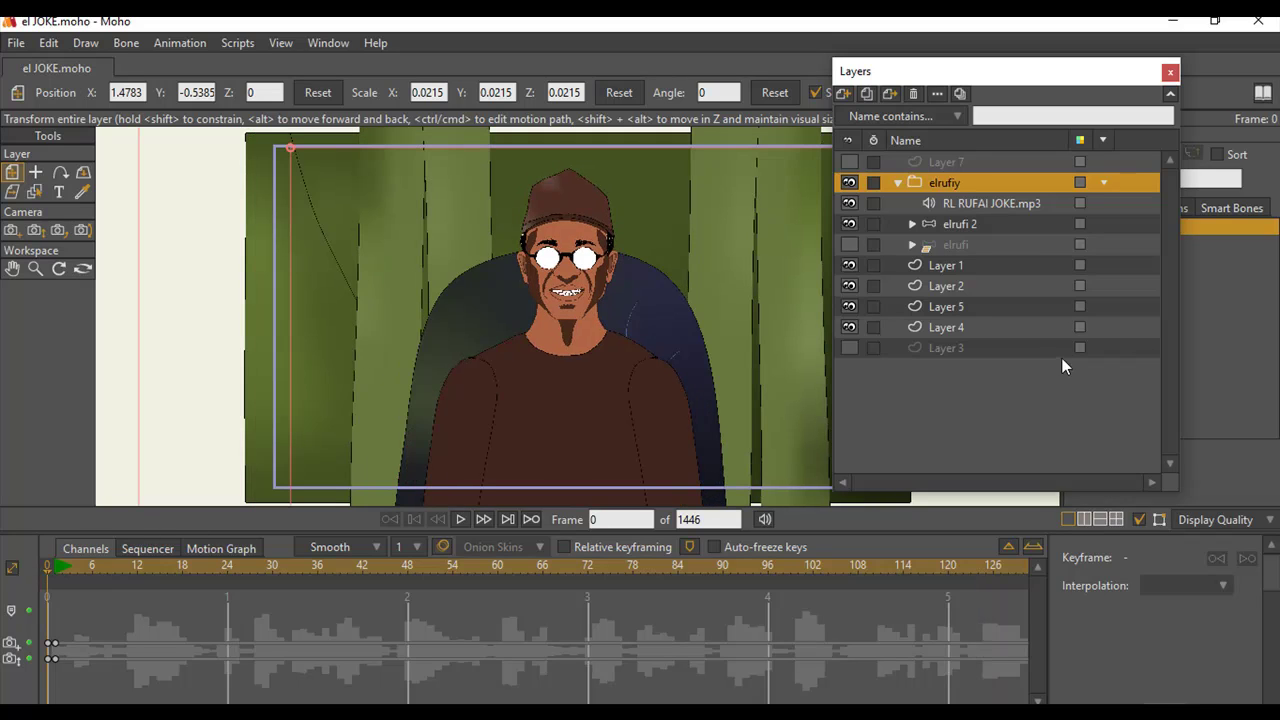
Collapse and re-expand the elrufiy group, and reposition the floating Layers window.
{"action": "left_click", "coordinate": [899, 182]}
{"action": "left_click", "coordinate": [899, 182]}
{"action": "left_click_drag", "start_coordinate": [1104, 78], "coordinate": [1084, 36]}
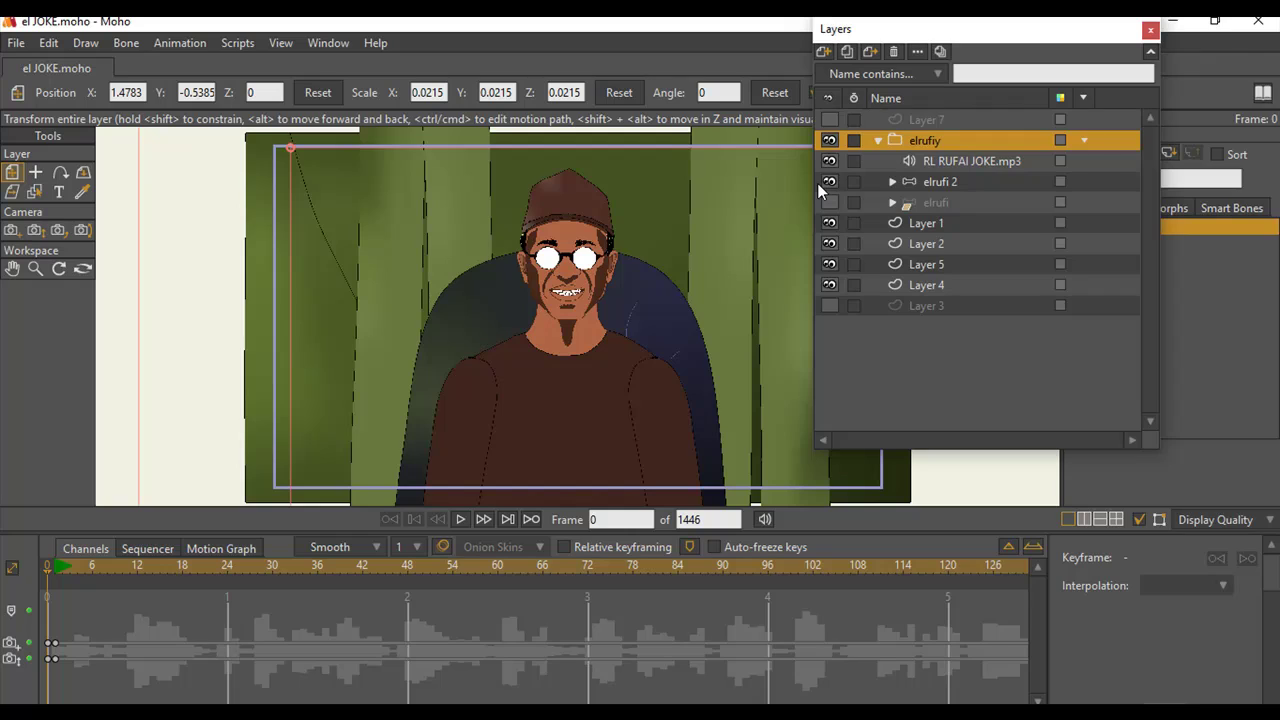
Render frame 0 to preview the whole character and background, and close the render window.
{"action": "key", "text": "ctrl+r"}
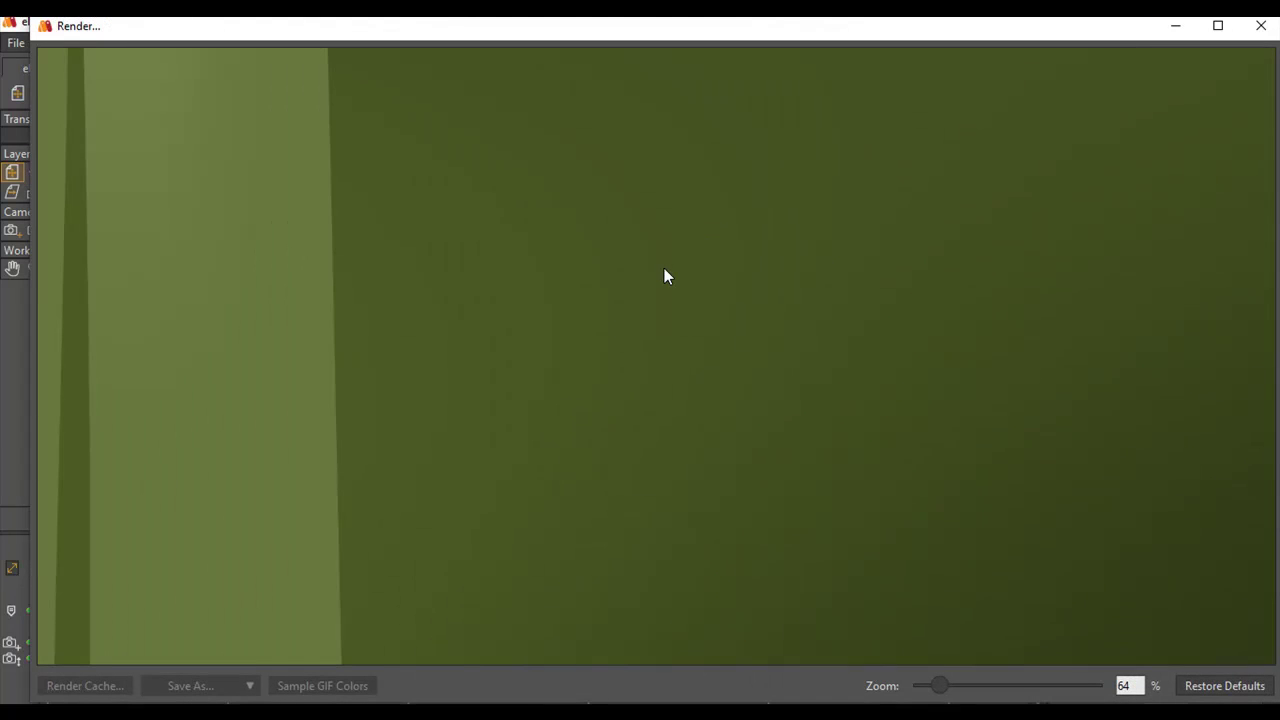
{"action": "scroll", "coordinate": [651, 283], "scroll_direction": "down", "scroll_amount": 5}
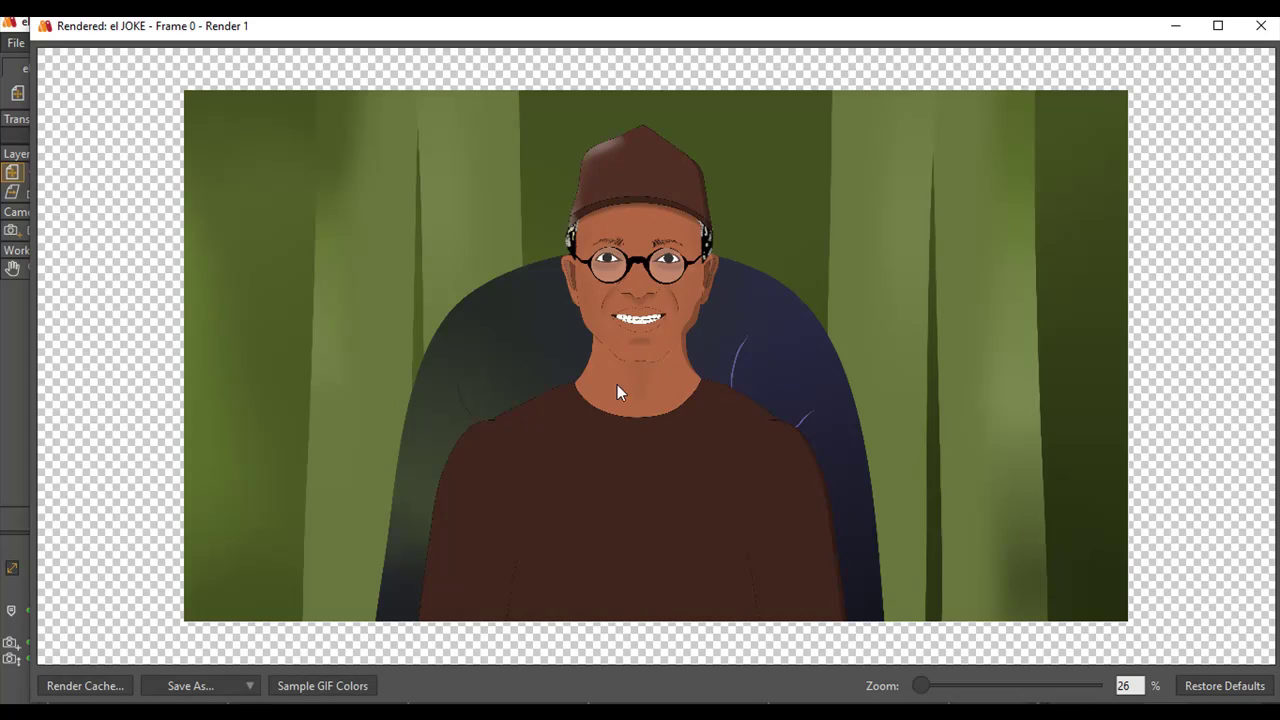
{"action": "left_click", "coordinate": [1225, 27]}
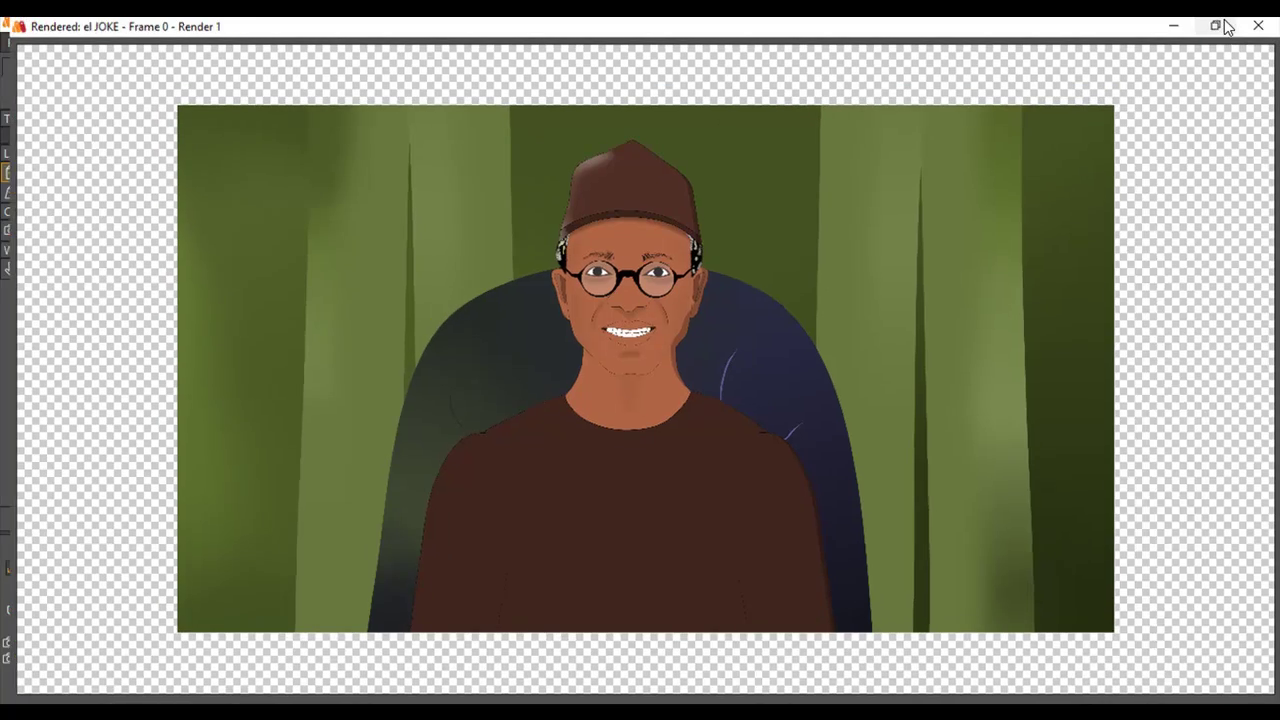
{"action": "left_click", "coordinate": [1254, 26]}
{"action": "scroll", "coordinate": [594, 307], "scroll_direction": "down", "scroll_amount": 3}
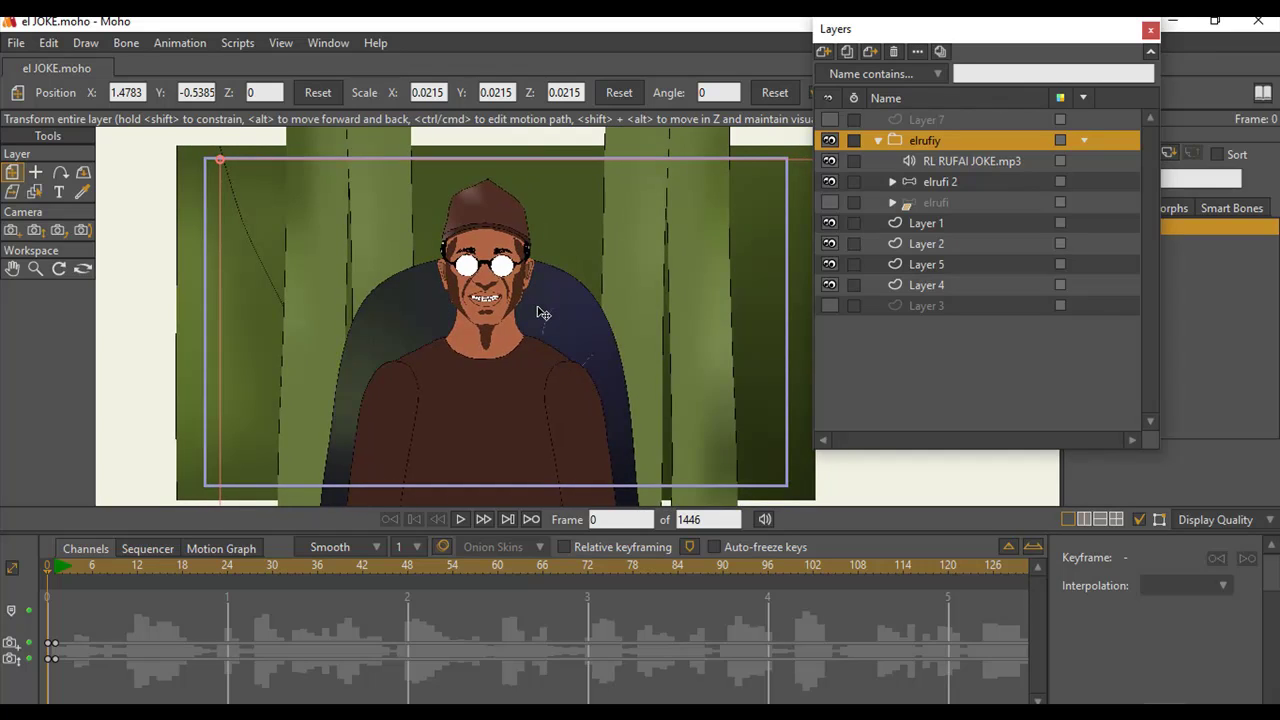
{"action": "scroll", "coordinate": [541, 313], "scroll_direction": "up", "scroll_amount": 1}
{"action": "scroll", "coordinate": [541, 313], "scroll_direction": "down", "scroll_amount": 1}
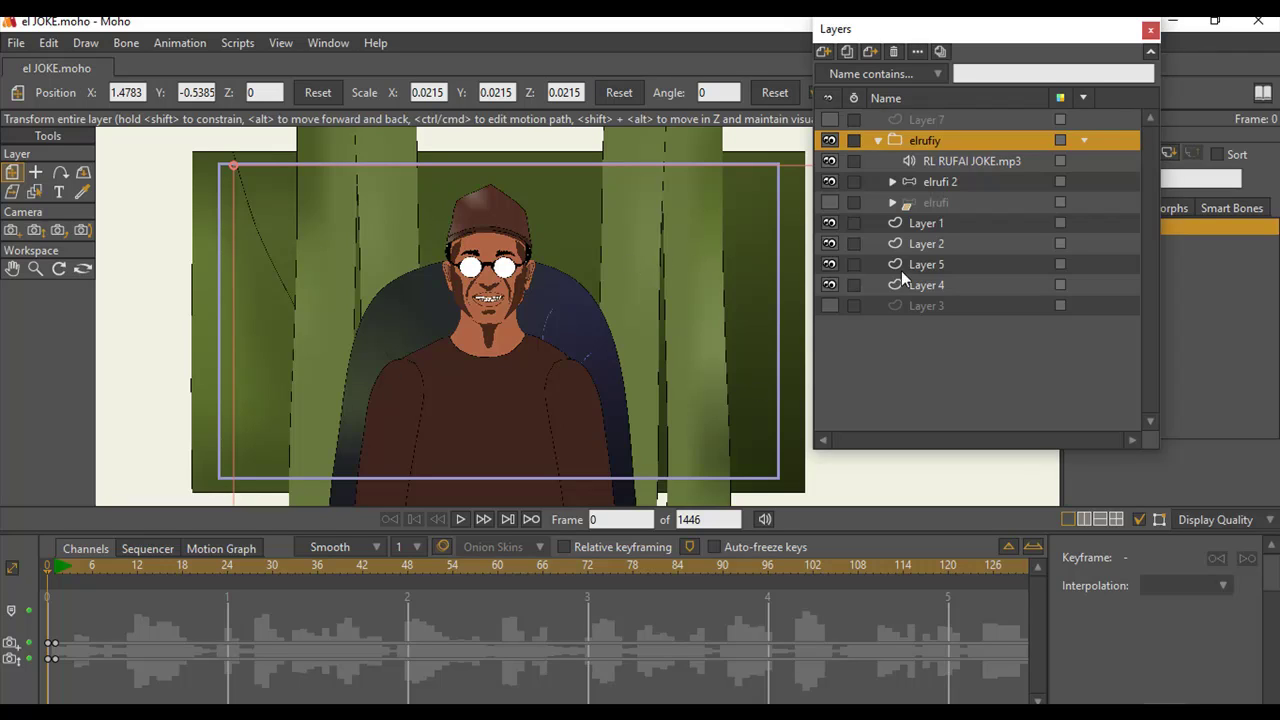
Expand the elrufi 2 bone layer and enlarge the Layers window to show its body-part sublayers.
{"action": "left_click", "coordinate": [893, 178]}
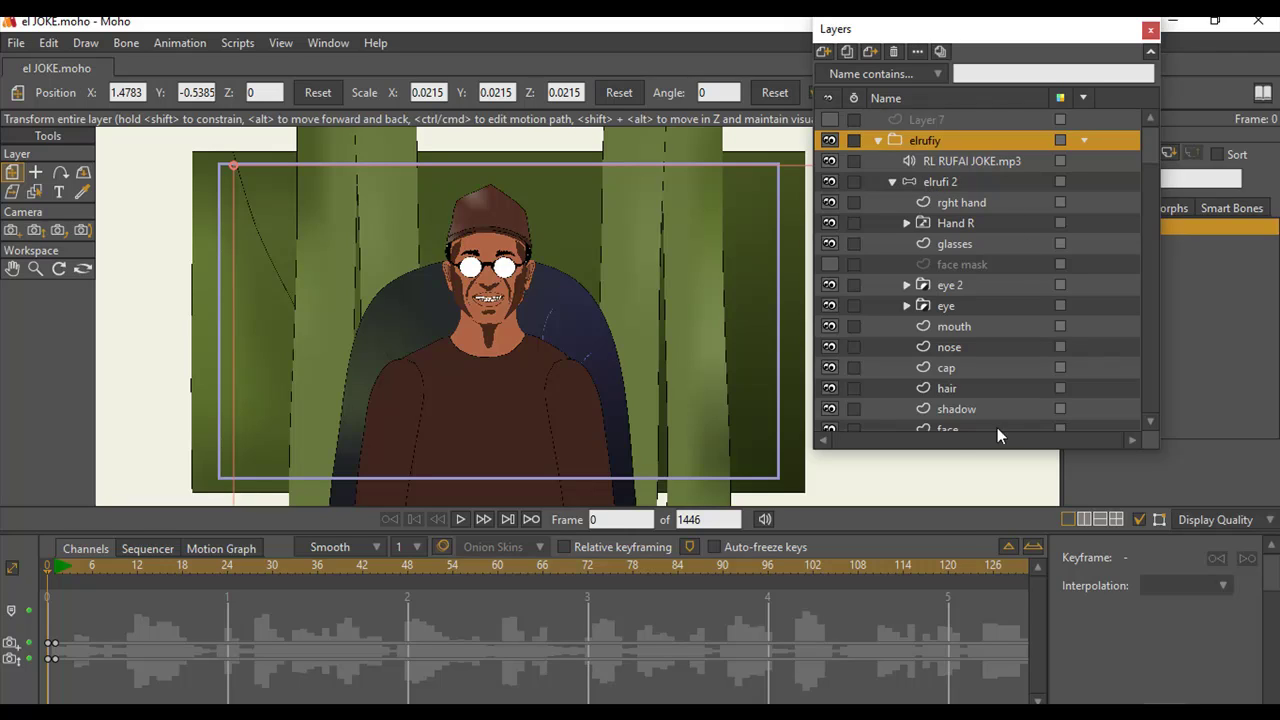
{"action": "left_click_drag", "start_coordinate": [971, 448], "coordinate": [975, 705]}
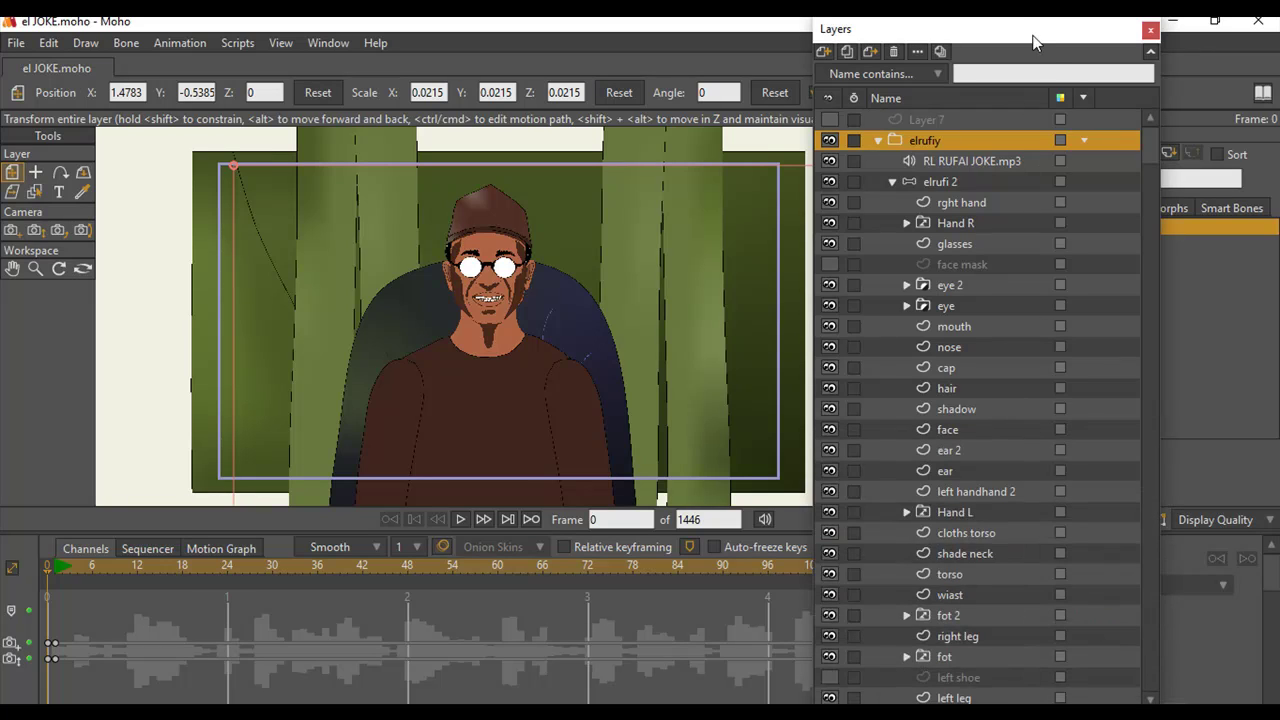
{"action": "mouse_move", "coordinate": [1023, 29]}
{"action": "left_mouse_down"}
{"action": "mouse_move", "coordinate": [1015, 7]}
{"action": "mouse_move", "coordinate": [1015, 25]}
{"action": "left_mouse_up"}
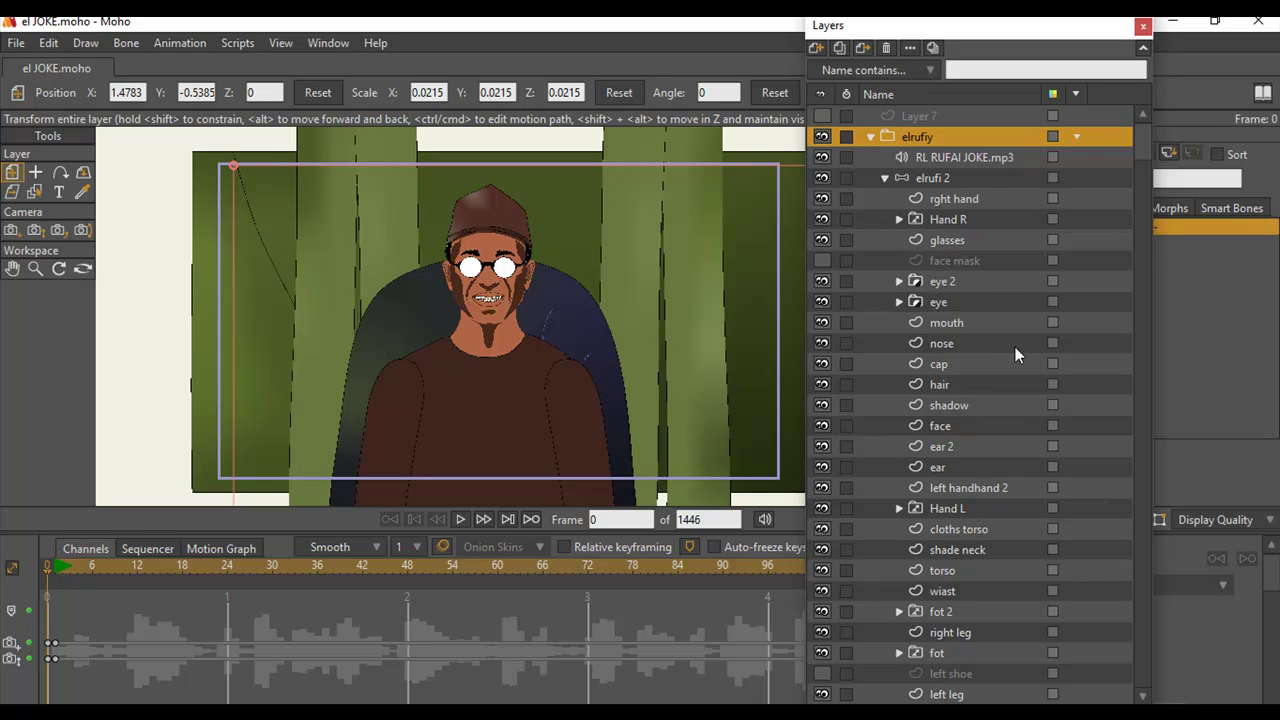
{"action": "left_click_drag", "start_coordinate": [1010, 36], "coordinate": [960, 42]}
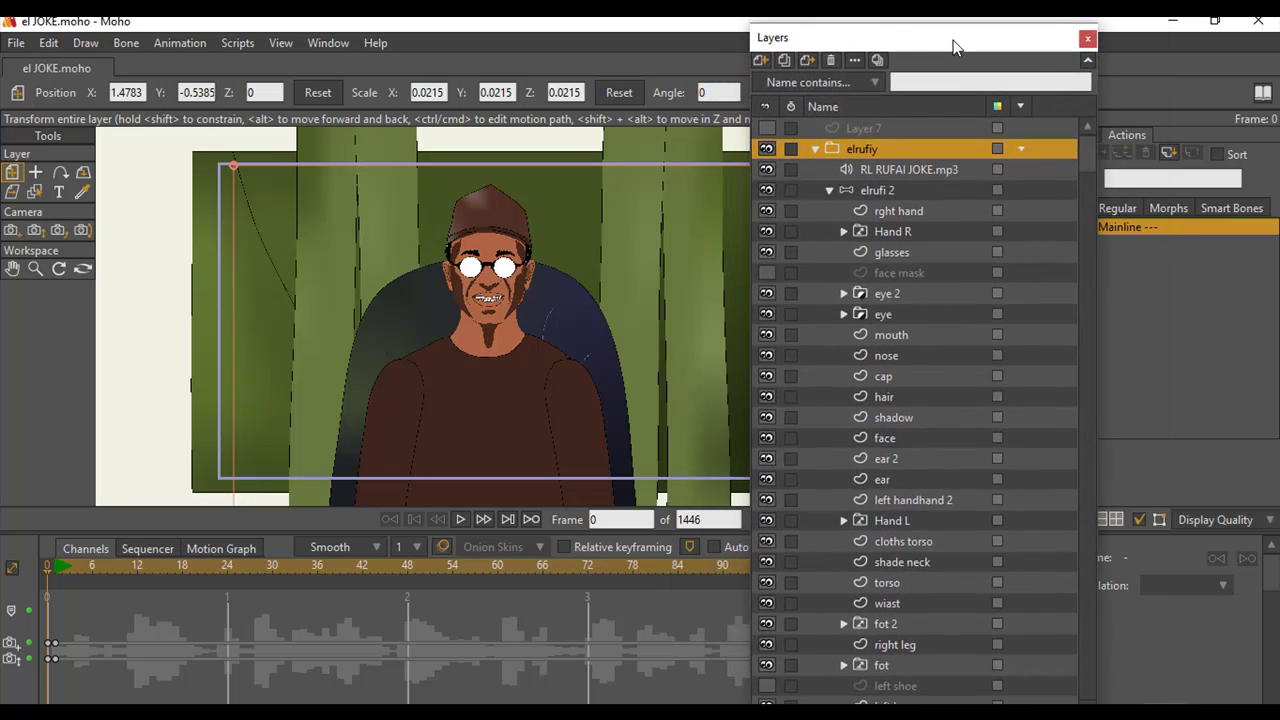
Go to frame 2, select the elrufi 2 bone layer, and activate the Manipulate Bones tool with the face controls in view.
{"action": "left_click", "coordinate": [64, 565]}
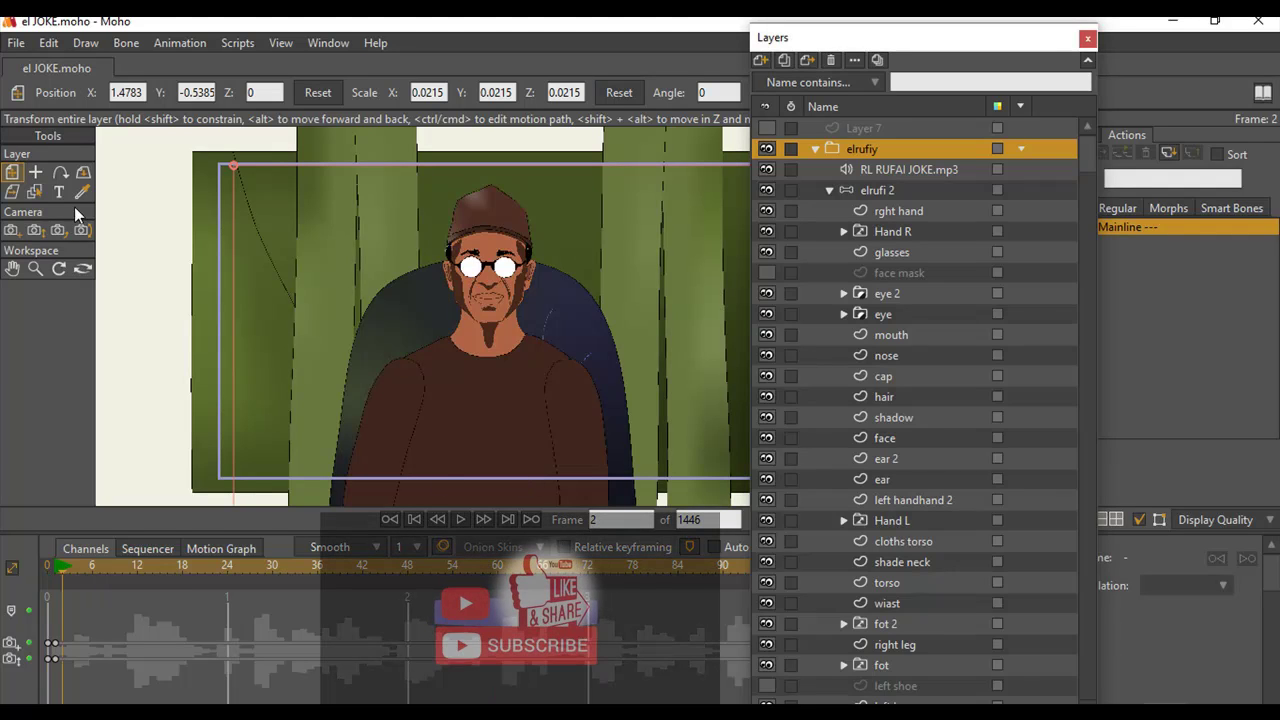
{"action": "left_click", "coordinate": [855, 192]}
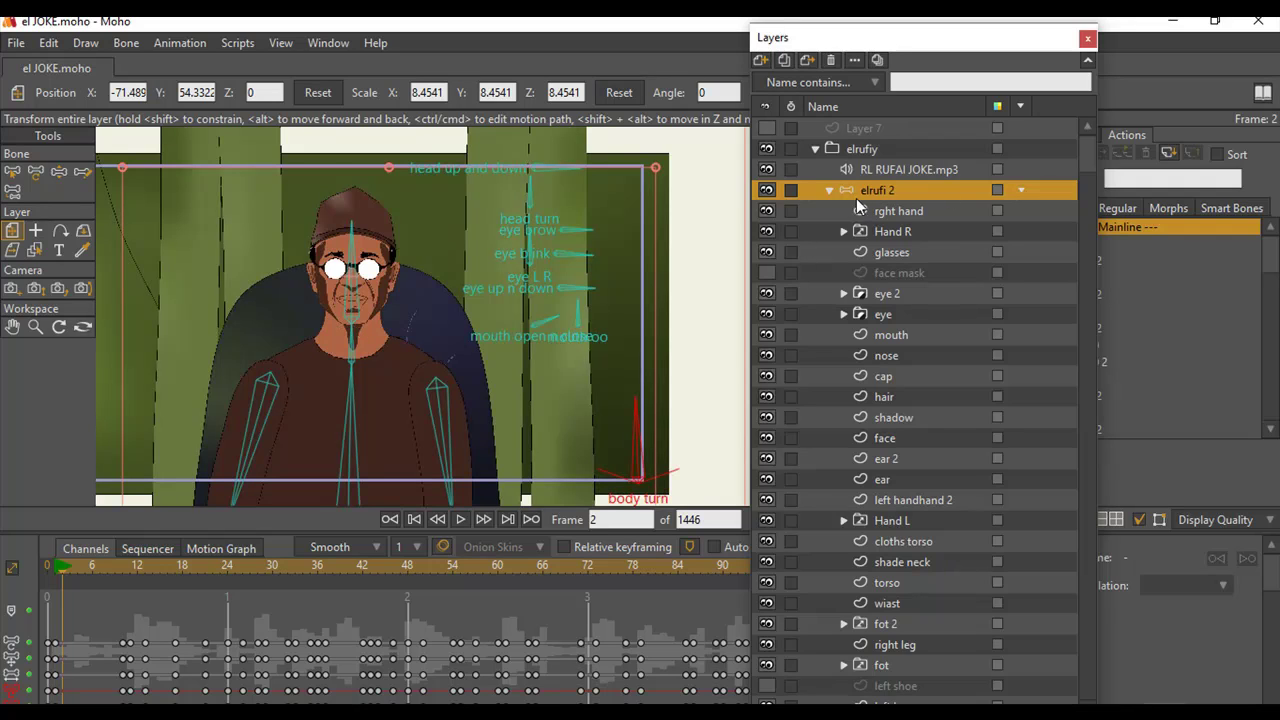
{"action": "scroll", "coordinate": [455, 254], "scroll_direction": "up", "scroll_amount": 3}
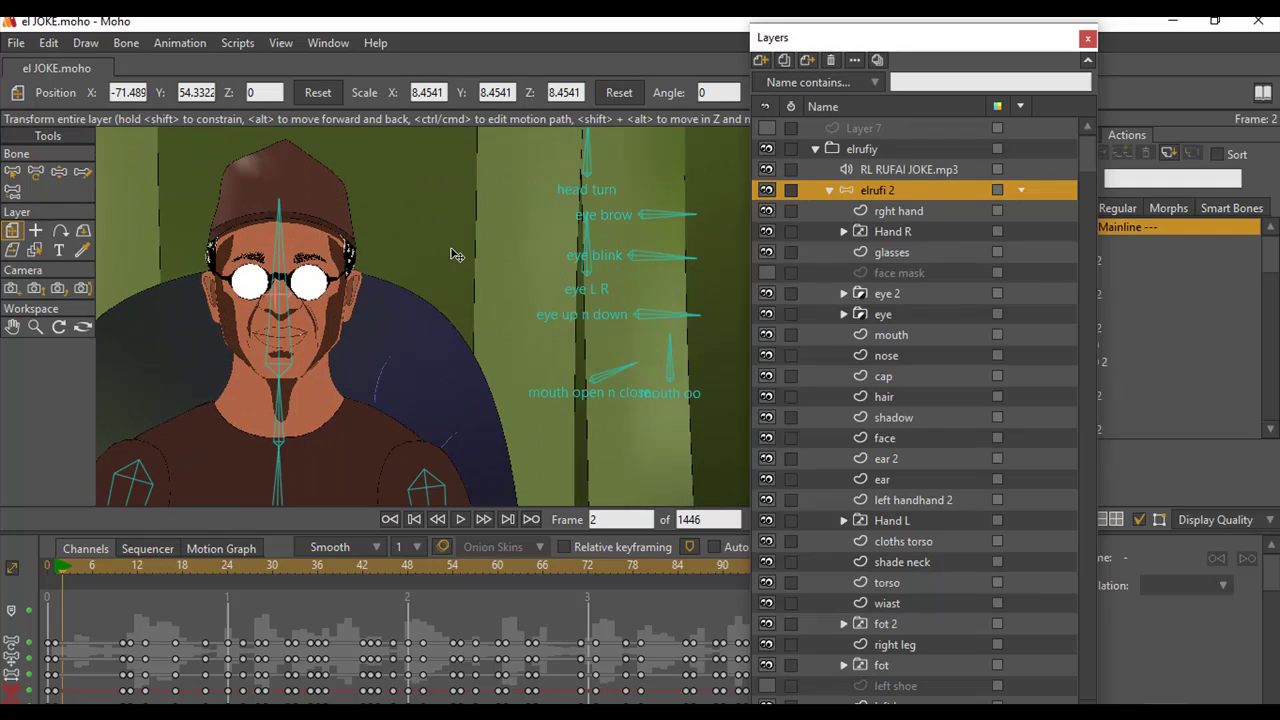
{"action": "scroll", "coordinate": [455, 254], "scroll_direction": "up", "scroll_amount": 5}
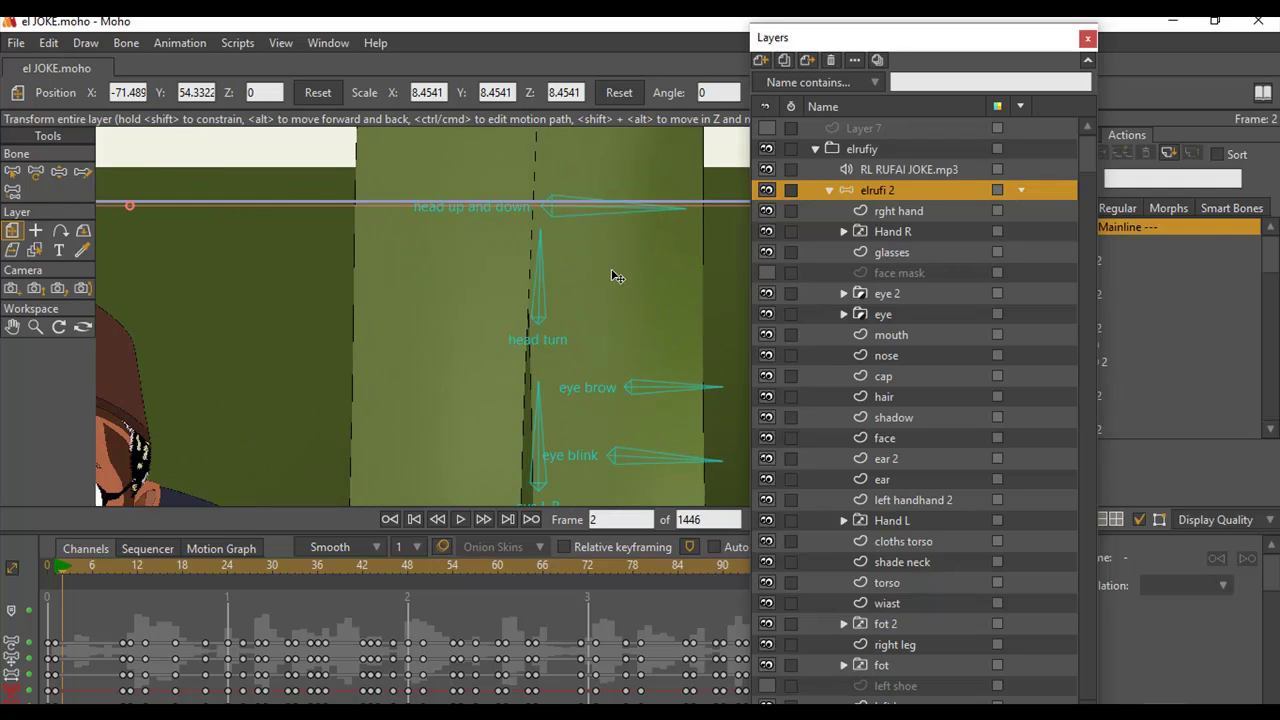
{"action": "scroll", "coordinate": [488, 297], "scroll_direction": "down", "scroll_amount": 2}
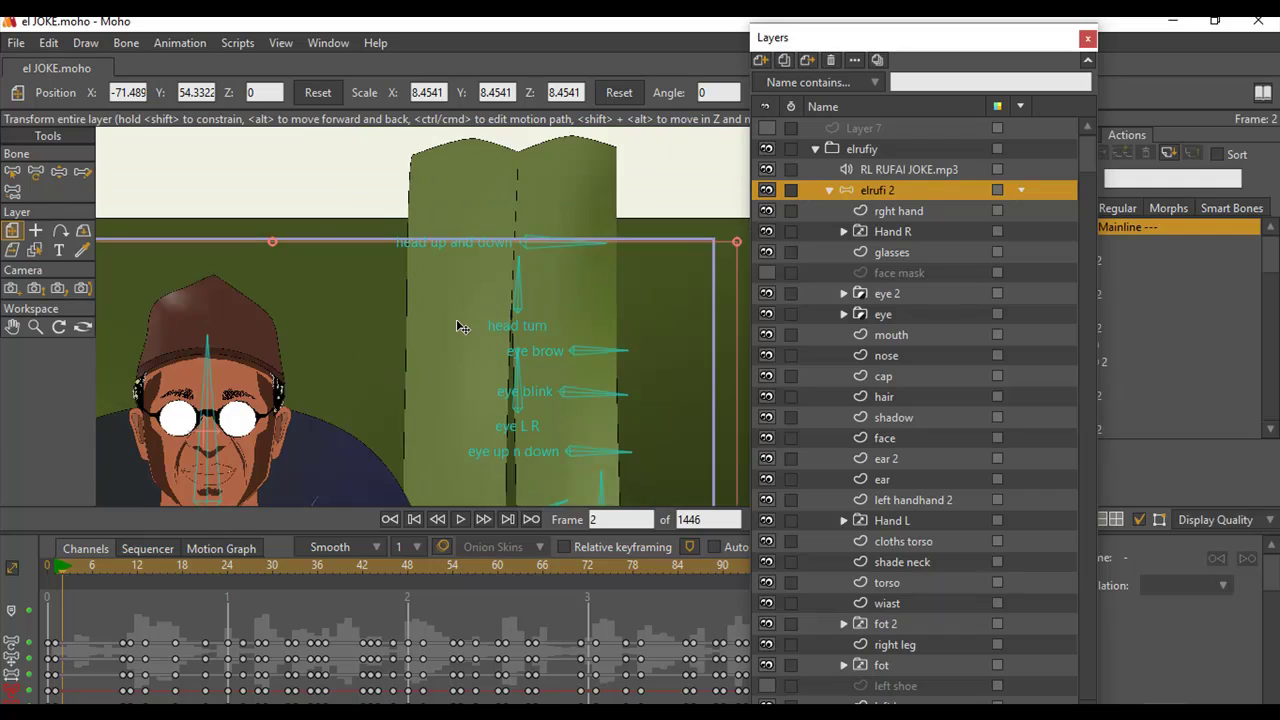
{"action": "left_click_drag", "start_coordinate": [462, 327], "coordinate": [528, 237]}
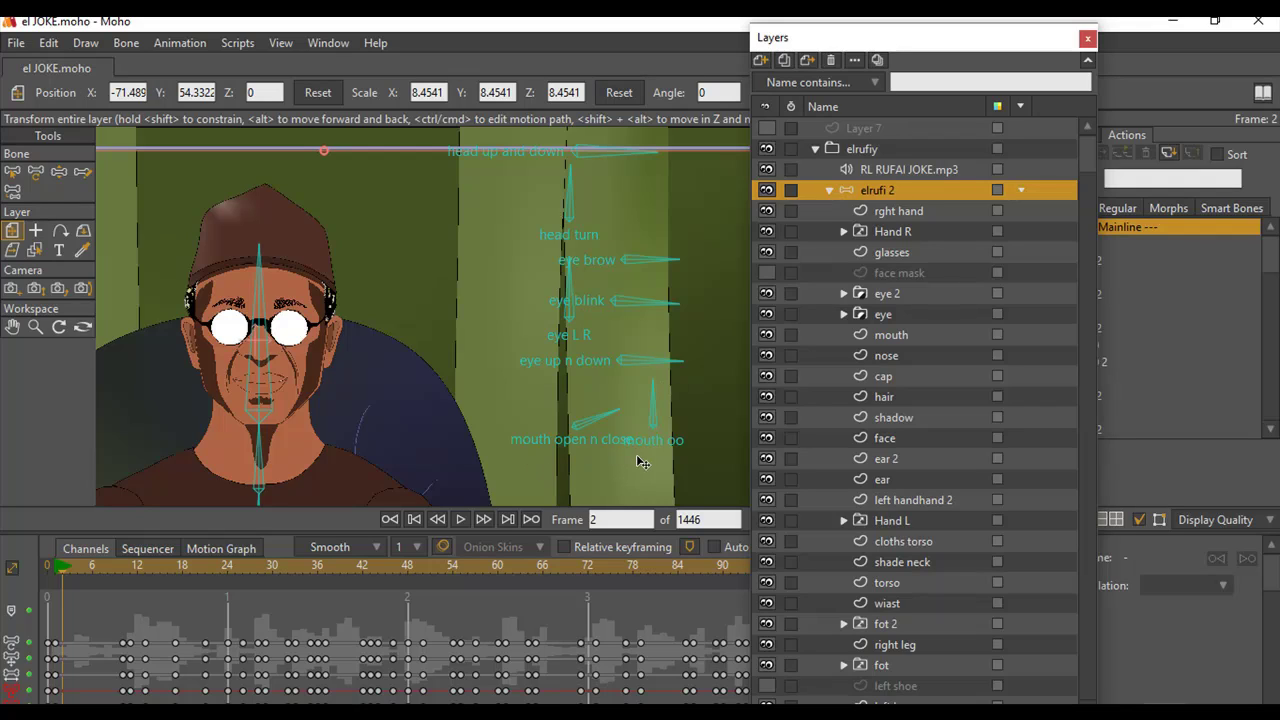
{"action": "left_click", "coordinate": [58, 172]}
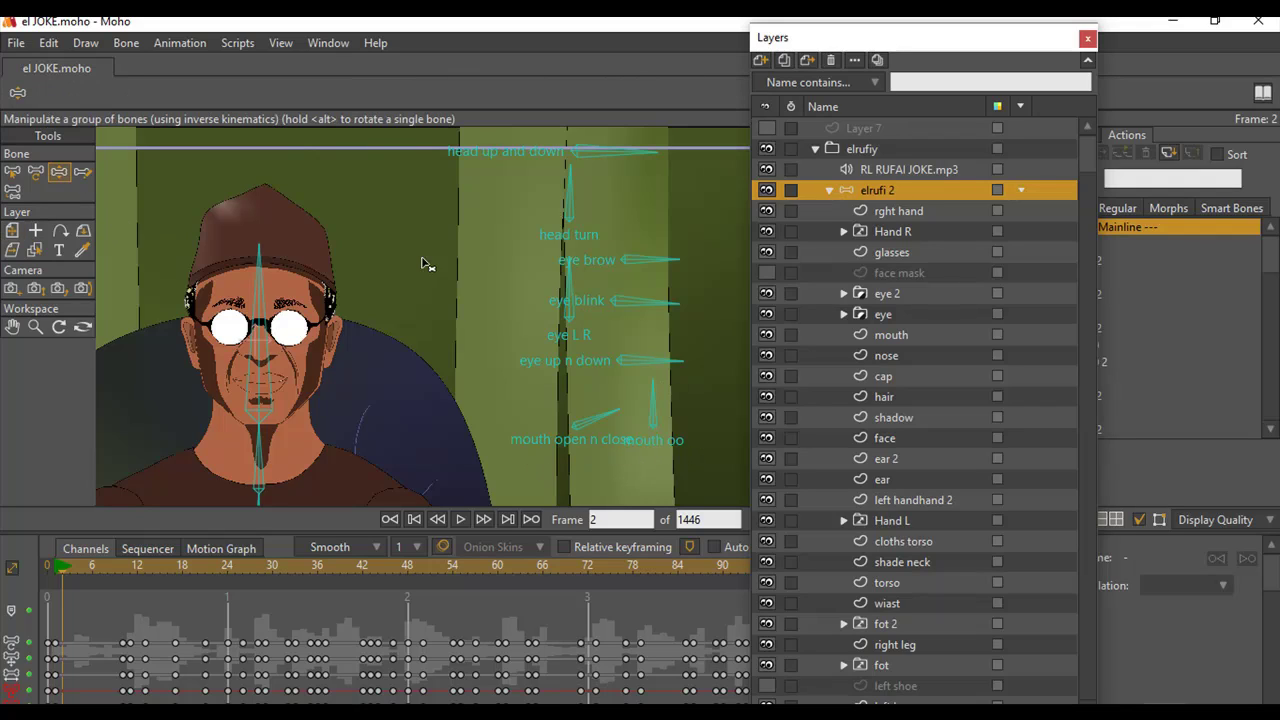
Swing the eye brow control bone to test it and hide the glasses layer to uncover the eyes.
{"action": "mouse_move", "coordinate": [564, 190]}
{"action": "left_mouse_down"}
{"action": "mouse_move", "coordinate": [593, 205]}
{"action": "mouse_move", "coordinate": [470, 204]}
{"action": "mouse_move", "coordinate": [260, 350]}
{"action": "mouse_move", "coordinate": [106, 431]}
{"action": "mouse_move", "coordinate": [640, 176]}
{"action": "mouse_move", "coordinate": [515, 196]}
{"action": "mouse_move", "coordinate": [482, 260]}
{"action": "mouse_move", "coordinate": [603, 200]}
{"action": "mouse_move", "coordinate": [494, 217]}
{"action": "mouse_move", "coordinate": [674, 197]}
{"action": "mouse_move", "coordinate": [494, 203]}
{"action": "mouse_move", "coordinate": [574, 183]}
{"action": "mouse_move", "coordinate": [563, 209]}
{"action": "mouse_move", "coordinate": [624, 205]}
{"action": "mouse_move", "coordinate": [545, 207]}
{"action": "mouse_move", "coordinate": [580, 195]}
{"action": "mouse_move", "coordinate": [557, 193]}
{"action": "mouse_move", "coordinate": [567, 199]}
{"action": "mouse_move", "coordinate": [630, 75]}
{"action": "mouse_move", "coordinate": [652, 293]}
{"action": "mouse_move", "coordinate": [620, 276]}
{"action": "mouse_move", "coordinate": [603, 283]}
{"action": "mouse_move", "coordinate": [663, 266]}
{"action": "mouse_move", "coordinate": [651, 286]}
{"action": "left_mouse_up"}
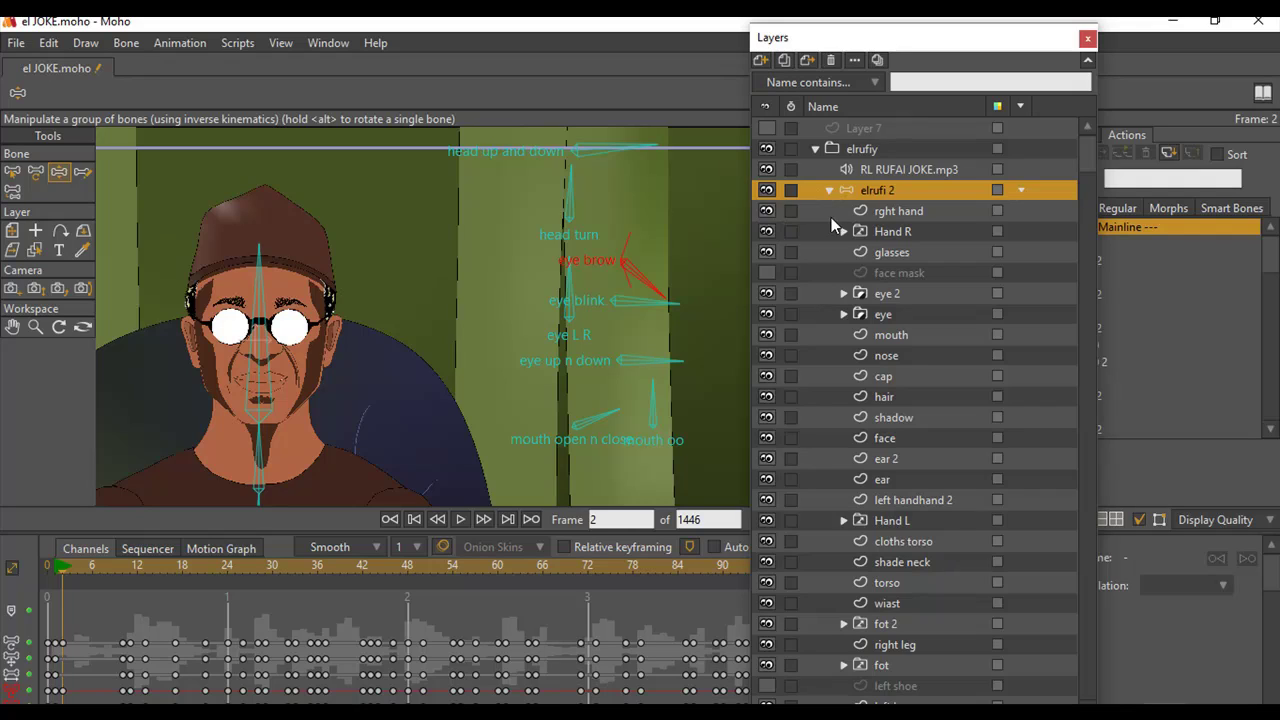
{"action": "left_click", "coordinate": [766, 252]}
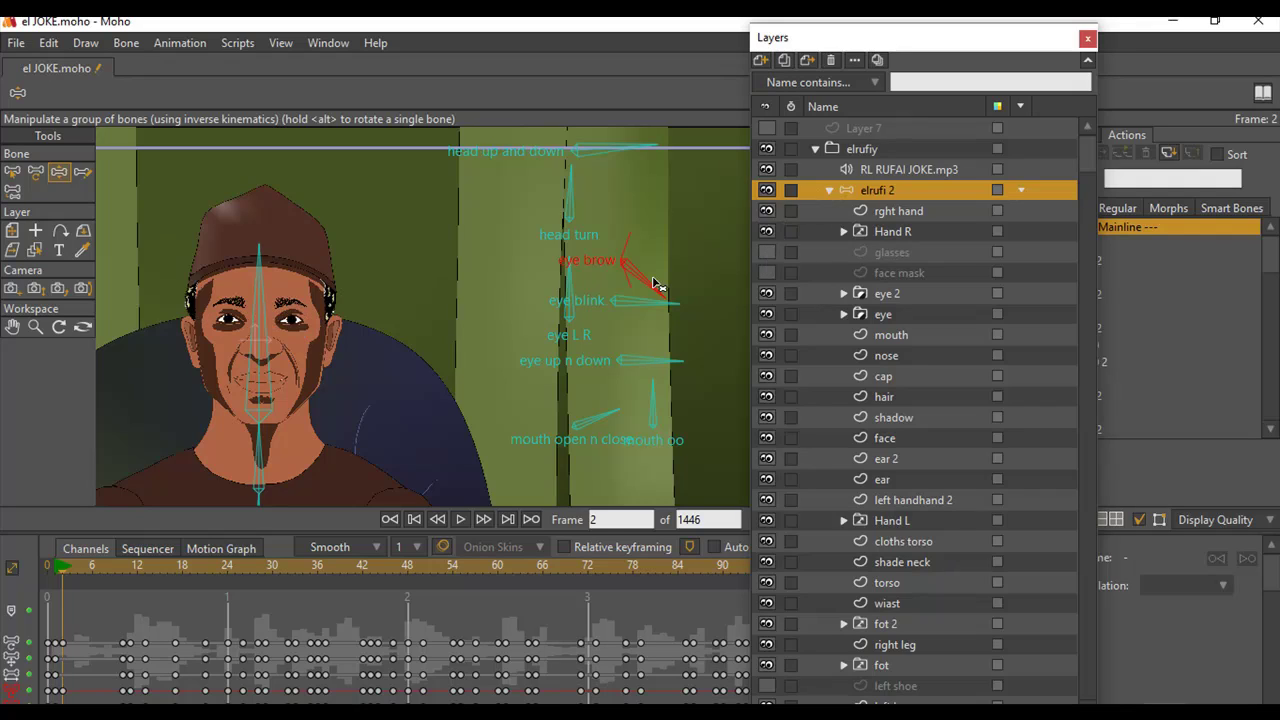
Test the eye brow, eye blink and eye up n down control bones by rotating each one.
{"action": "mouse_move", "coordinate": [653, 203]}
{"action": "left_mouse_down"}
{"action": "mouse_move", "coordinate": [643, 254]}
{"action": "mouse_move", "coordinate": [654, 174]}
{"action": "mouse_move", "coordinate": [664, 289]}
{"action": "mouse_move", "coordinate": [663, 251]}
{"action": "left_mouse_up"}
{"action": "left_click_drag", "start_coordinate": [668, 300], "coordinate": [634, 370]}
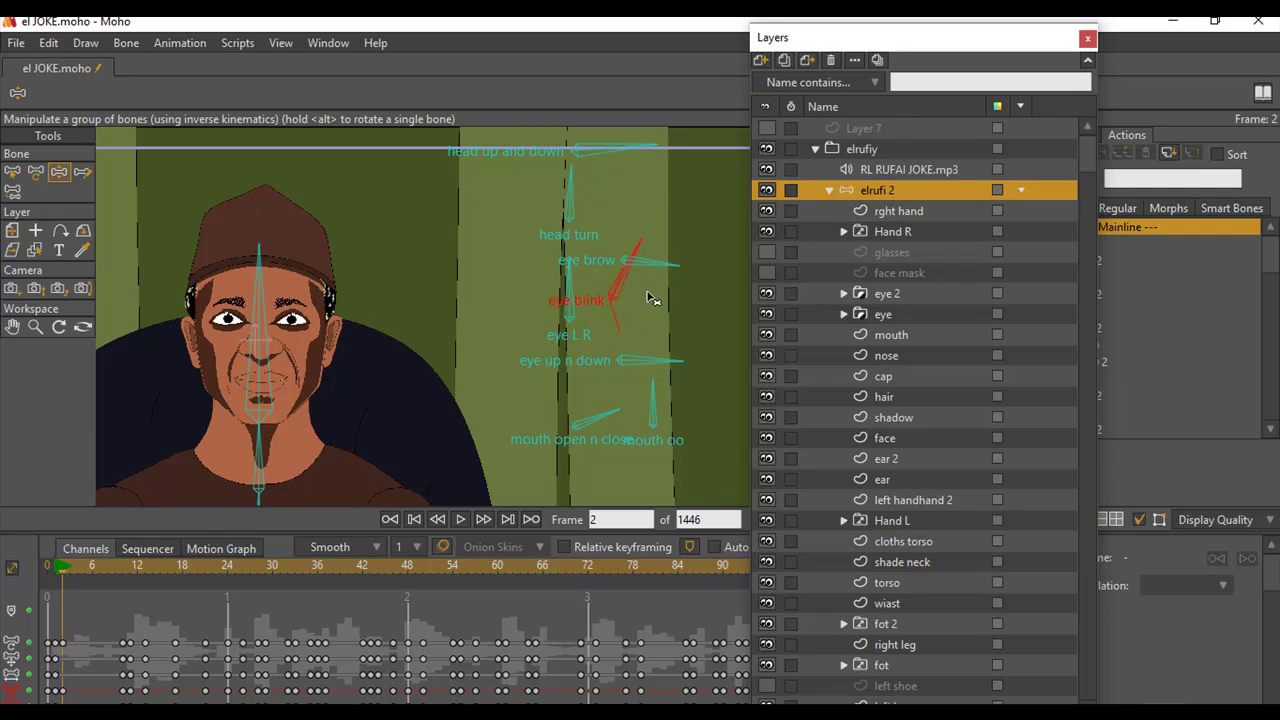
{"action": "left_click_drag", "start_coordinate": [617, 292], "coordinate": [651, 309]}
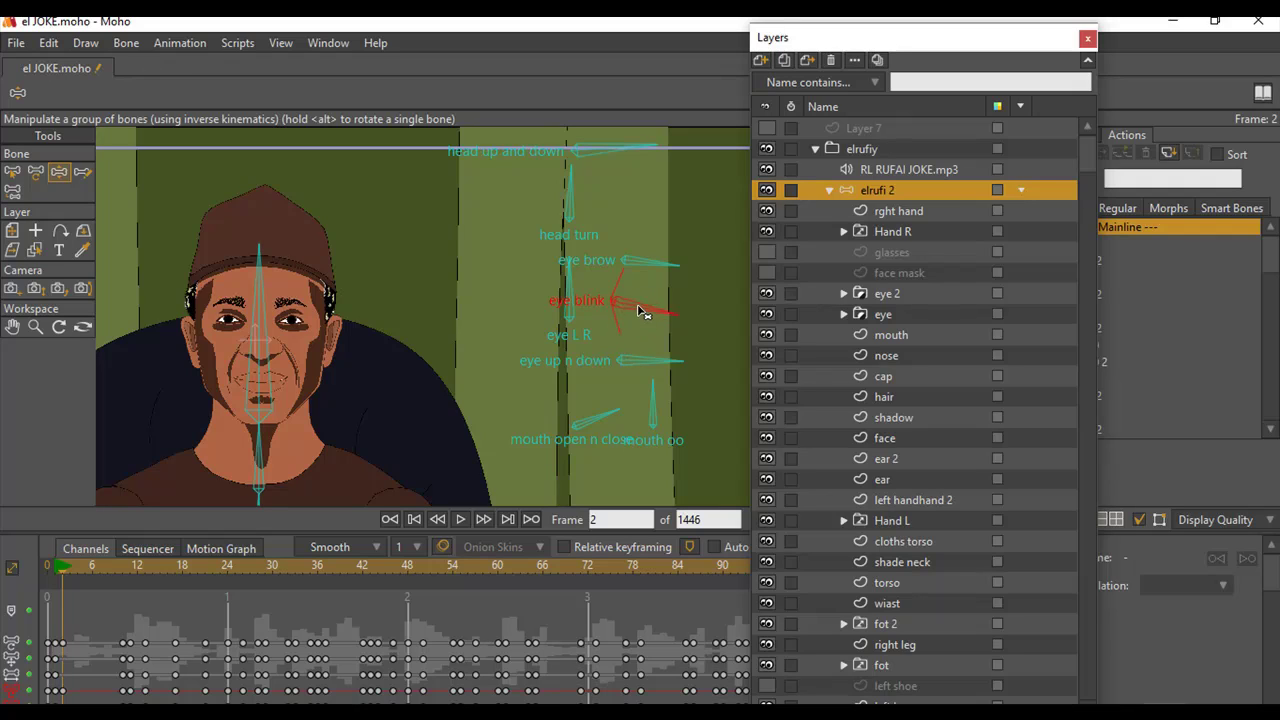
{"action": "mouse_move", "coordinate": [651, 366]}
{"action": "left_mouse_down"}
{"action": "mouse_move", "coordinate": [654, 314]}
{"action": "mouse_move", "coordinate": [655, 433]}
{"action": "mouse_move", "coordinate": [657, 357]}
{"action": "left_mouse_up"}
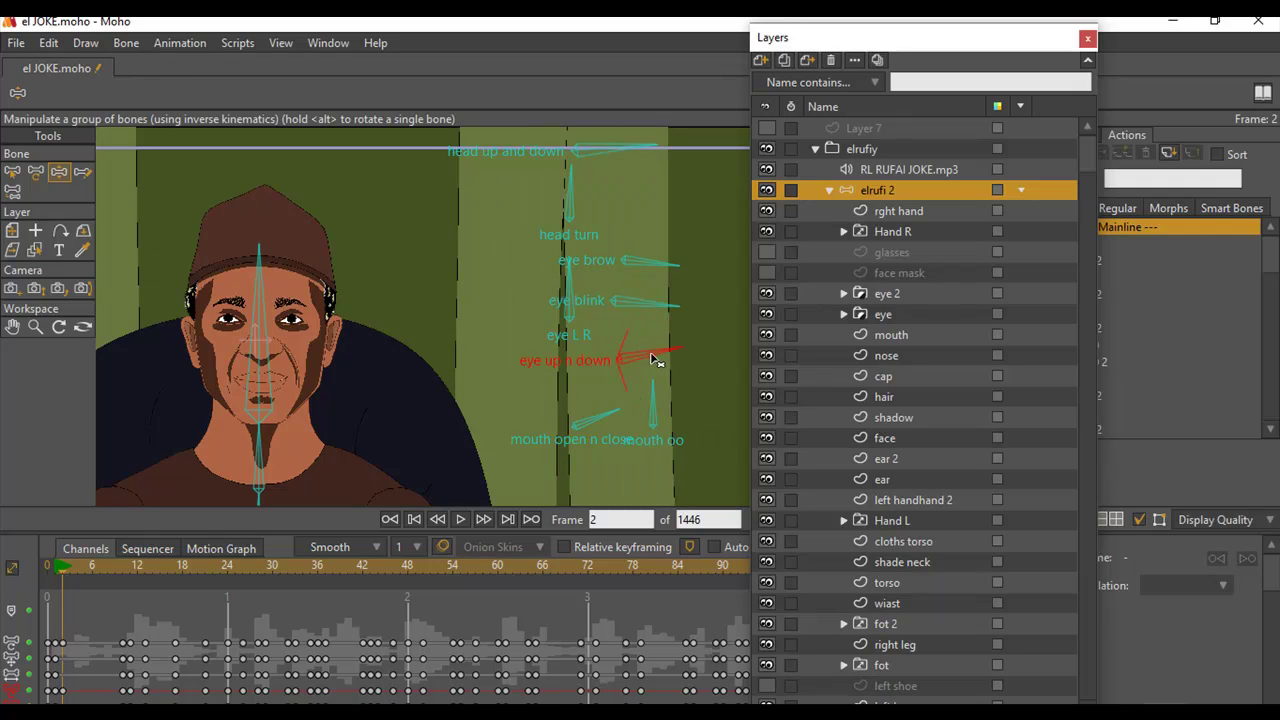
Test the mouth shapes by rotating the mouth open n close and mouth oo control bones.
{"action": "left_click", "coordinate": [655, 415]}
{"action": "left_click_drag", "start_coordinate": [600, 415], "coordinate": [534, 380]}
{"action": "mouse_move", "coordinate": [652, 412]}
{"action": "left_mouse_down"}
{"action": "mouse_move", "coordinate": [663, 400]}
{"action": "mouse_move", "coordinate": [600, 430]}
{"action": "mouse_move", "coordinate": [620, 406]}
{"action": "mouse_move", "coordinate": [590, 437]}
{"action": "mouse_move", "coordinate": [662, 392]}
{"action": "left_mouse_up"}
Test the body turn control bone beside the character by rotating it.
{"action": "scroll", "coordinate": [574, 403], "scroll_direction": "down", "scroll_amount": 5}
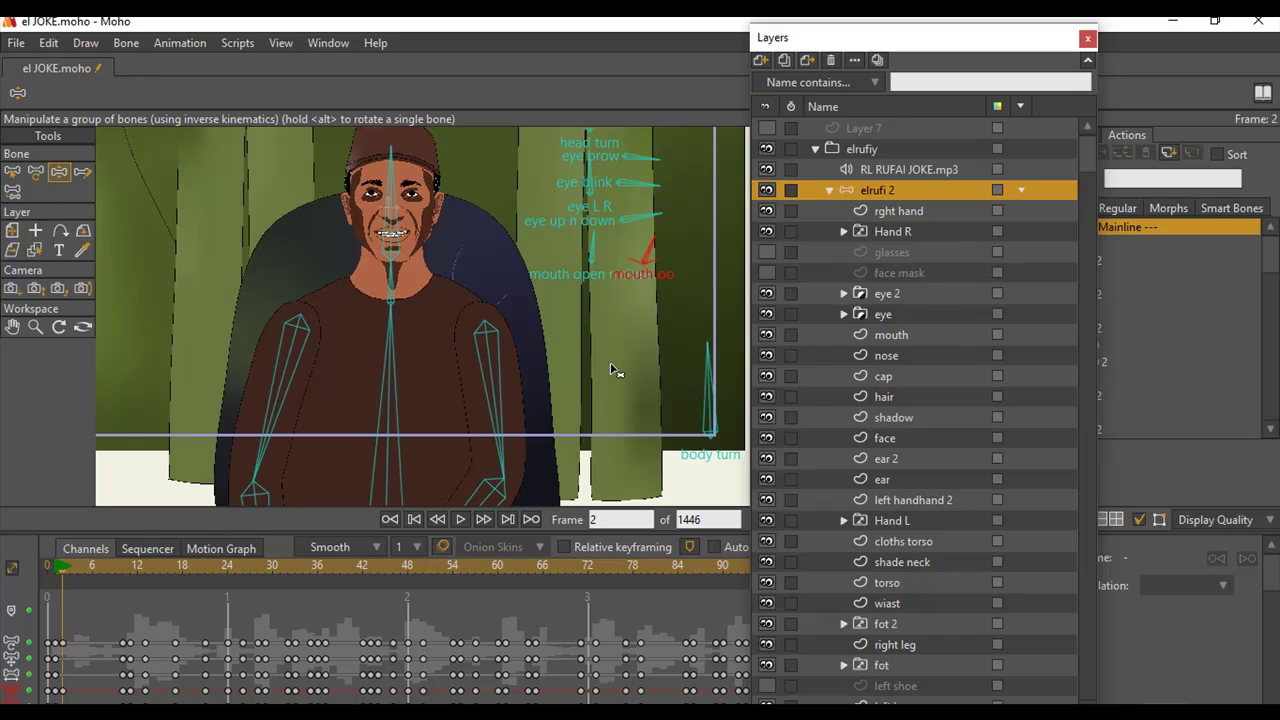
{"action": "left_click_drag", "start_coordinate": [612, 365], "coordinate": [592, 313]}
{"action": "left_click_drag", "start_coordinate": [698, 315], "coordinate": [677, 334]}
Try out the limb rig by moving both arms outward and bending both leg bones.
{"action": "scroll", "coordinate": [590, 320], "scroll_direction": "down", "scroll_amount": 5}
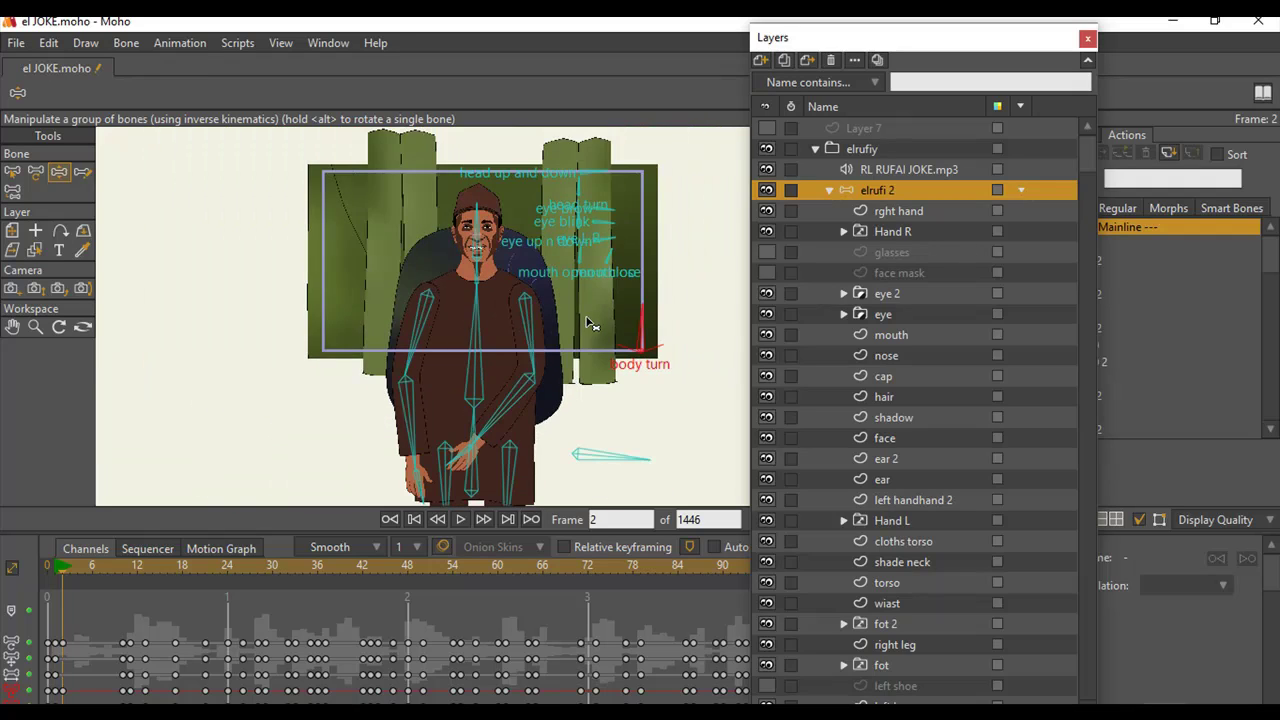
{"action": "left_click_drag", "start_coordinate": [589, 342], "coordinate": [582, 243]}
{"action": "left_click_drag", "start_coordinate": [518, 290], "coordinate": [592, 328]}
{"action": "left_click_drag", "start_coordinate": [396, 334], "coordinate": [335, 340]}
{"action": "mouse_move", "coordinate": [515, 420]}
{"action": "left_mouse_down"}
{"action": "mouse_move", "coordinate": [660, 395]}
{"action": "mouse_move", "coordinate": [512, 430]}
{"action": "mouse_move", "coordinate": [514, 448]}
{"action": "mouse_move", "coordinate": [502, 413]}
{"action": "mouse_move", "coordinate": [531, 414]}
{"action": "left_mouse_up"}
{"action": "mouse_move", "coordinate": [442, 417]}
{"action": "left_mouse_down"}
{"action": "mouse_move", "coordinate": [386, 403]}
{"action": "mouse_move", "coordinate": [433, 428]}
{"action": "left_mouse_up"}
{"action": "left_click_drag", "start_coordinate": [513, 425], "coordinate": [464, 441]}
{"action": "left_click_drag", "start_coordinate": [430, 446], "coordinate": [462, 473]}
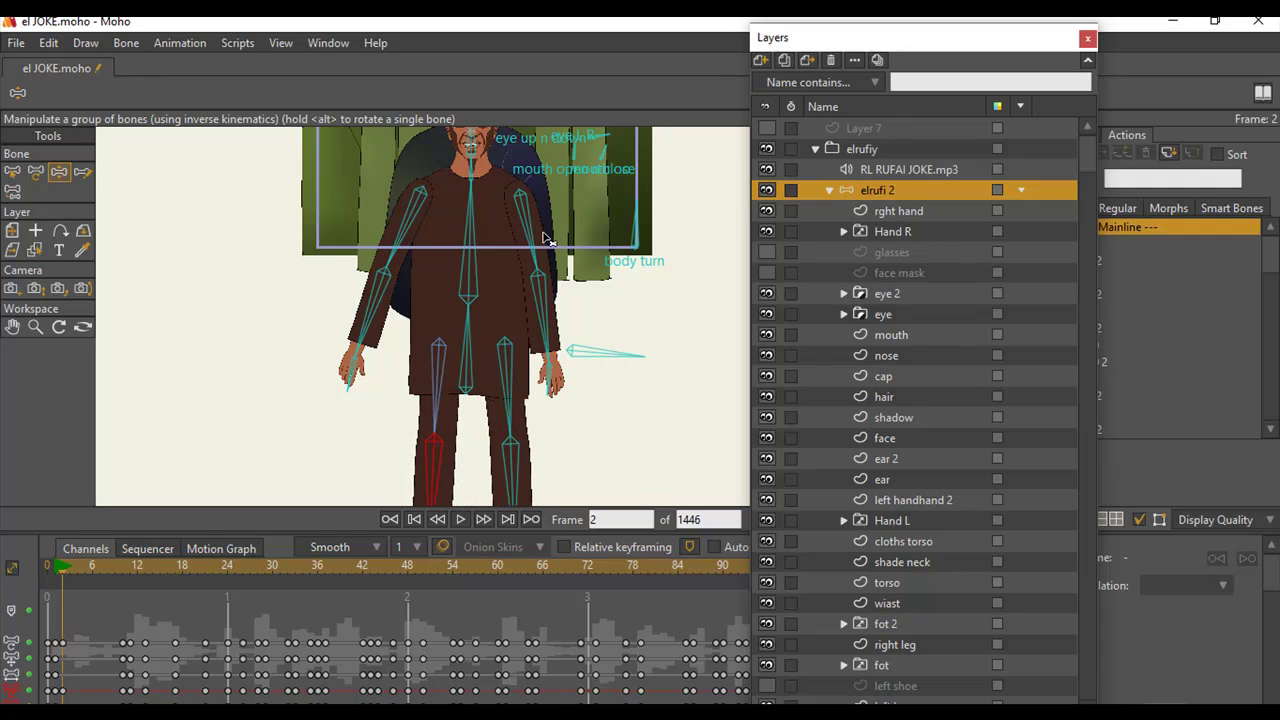
Test the head turn control bone, and undo the trial bone poses.
{"action": "scroll", "coordinate": [462, 470], "scroll_direction": "down", "scroll_amount": 2}
{"action": "scroll", "coordinate": [458, 400], "scroll_direction": "up", "scroll_amount": 5}
{"action": "scroll", "coordinate": [455, 390], "scroll_direction": "down", "scroll_amount": 1}
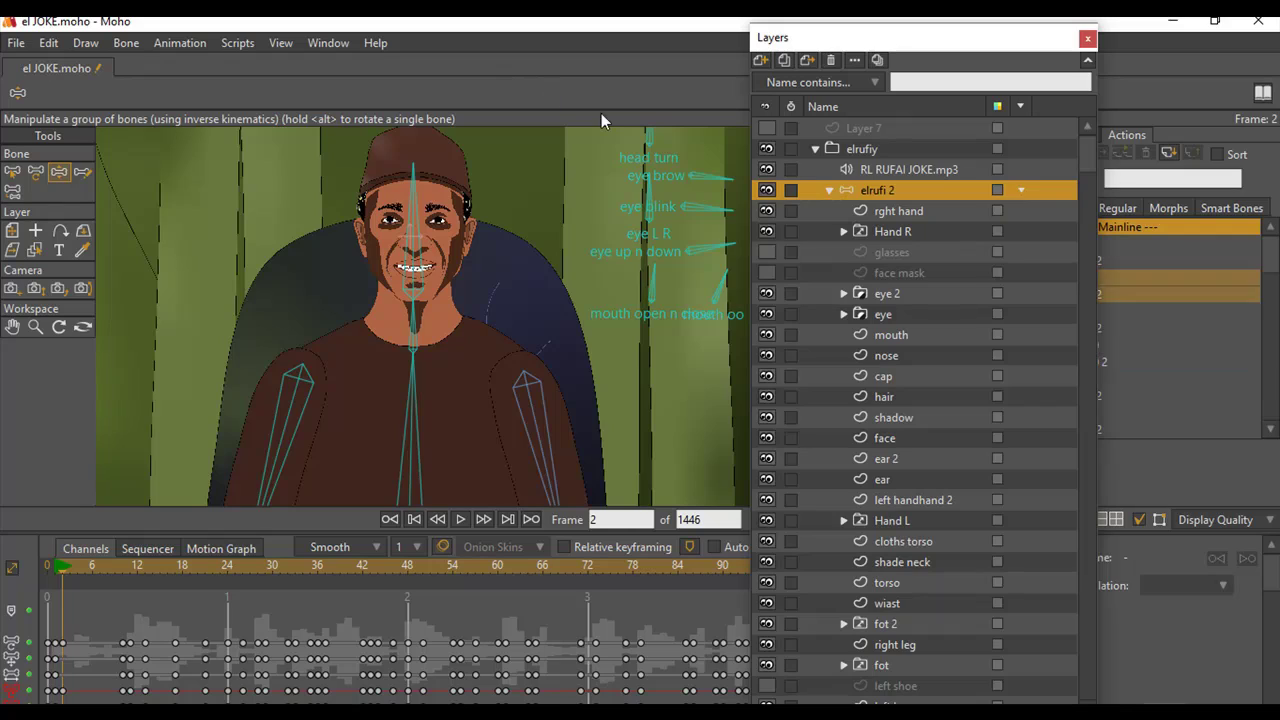
{"action": "left_click", "coordinate": [580, 147]}
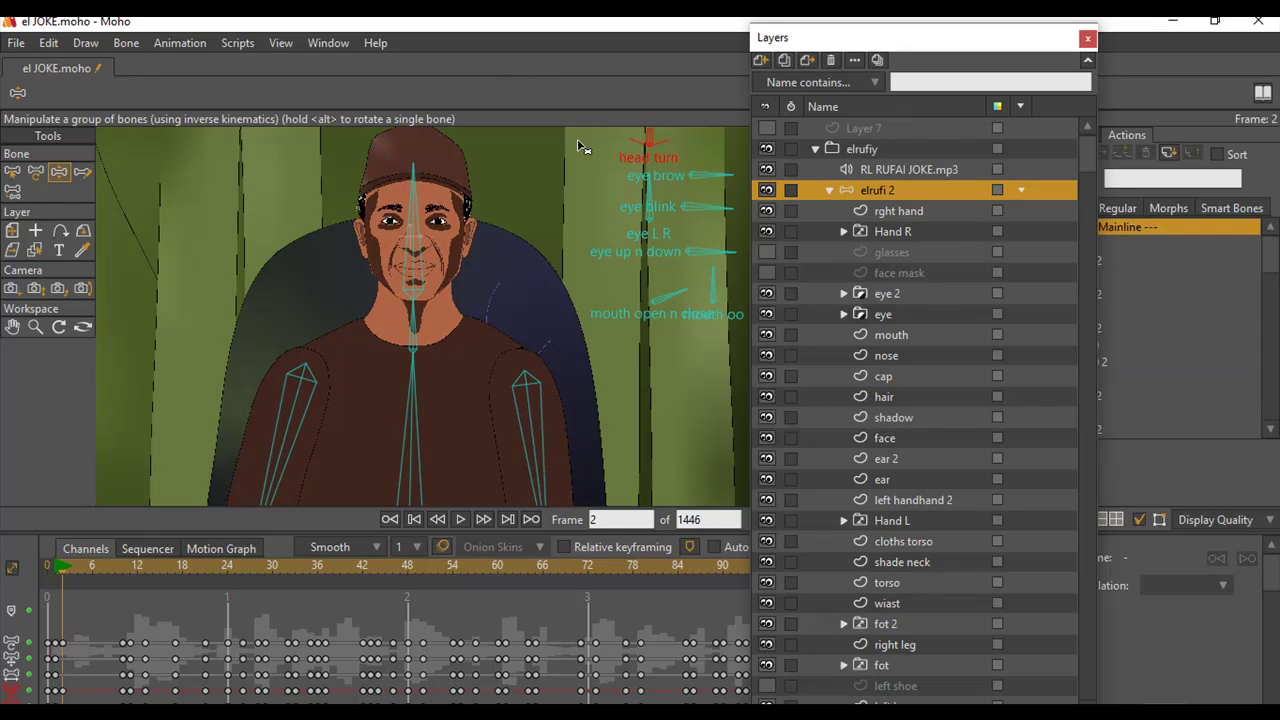
{"action": "left_click_drag", "start_coordinate": [579, 143], "coordinate": [546, 238]}
{"action": "key", "text": "ctrl+z"}
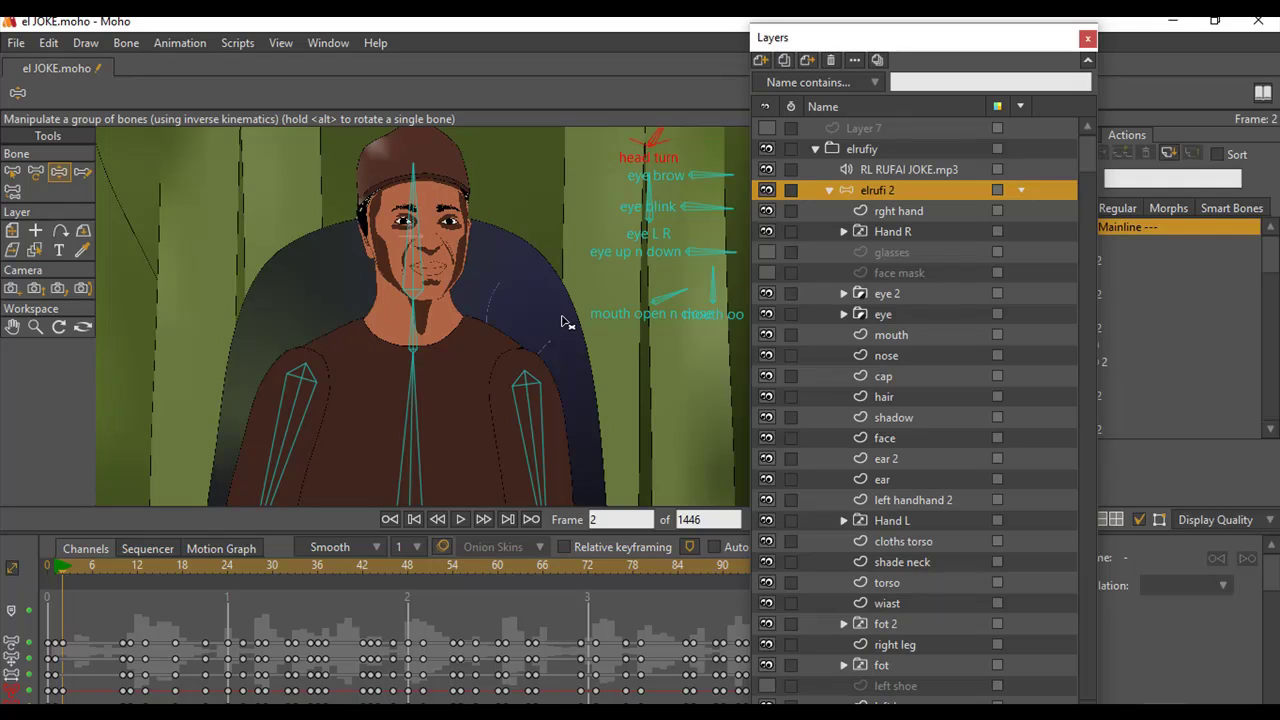
{"action": "key", "text": "ctrl+z"}
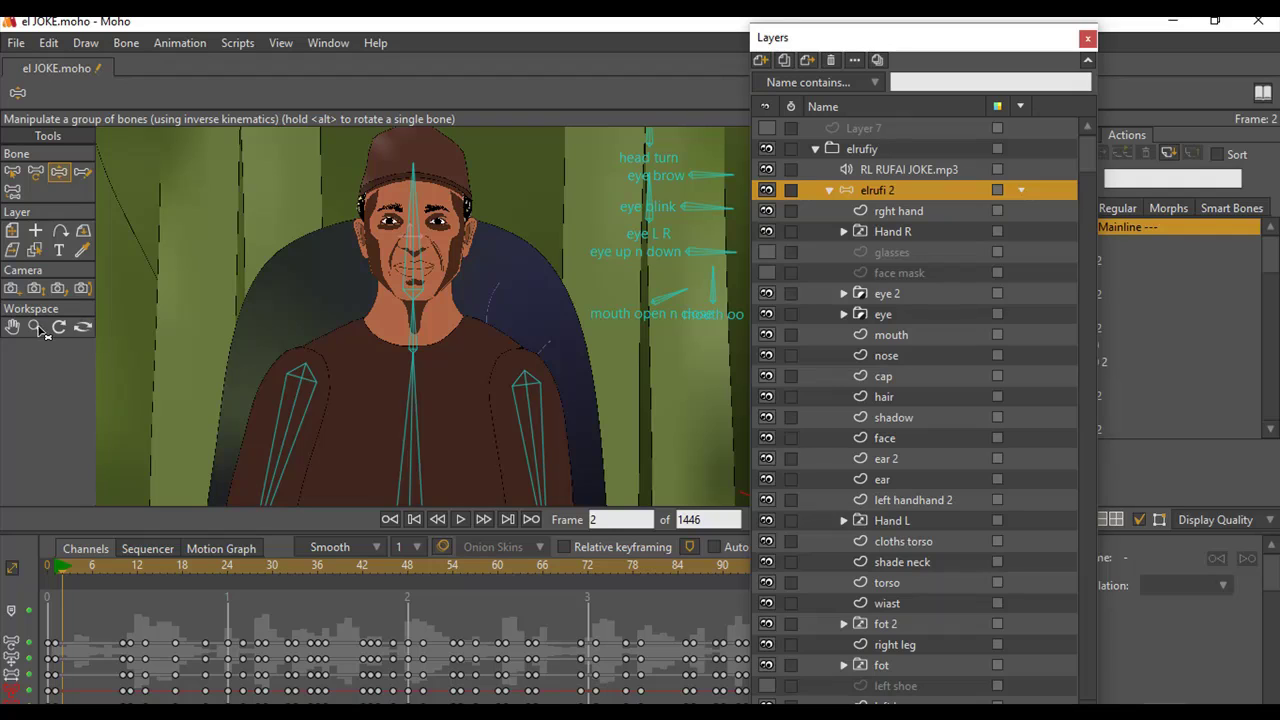
Step back to frame 1, render it to check the character without glasses, and close the render window.
{"action": "key", "text": "ctrl+Left"}
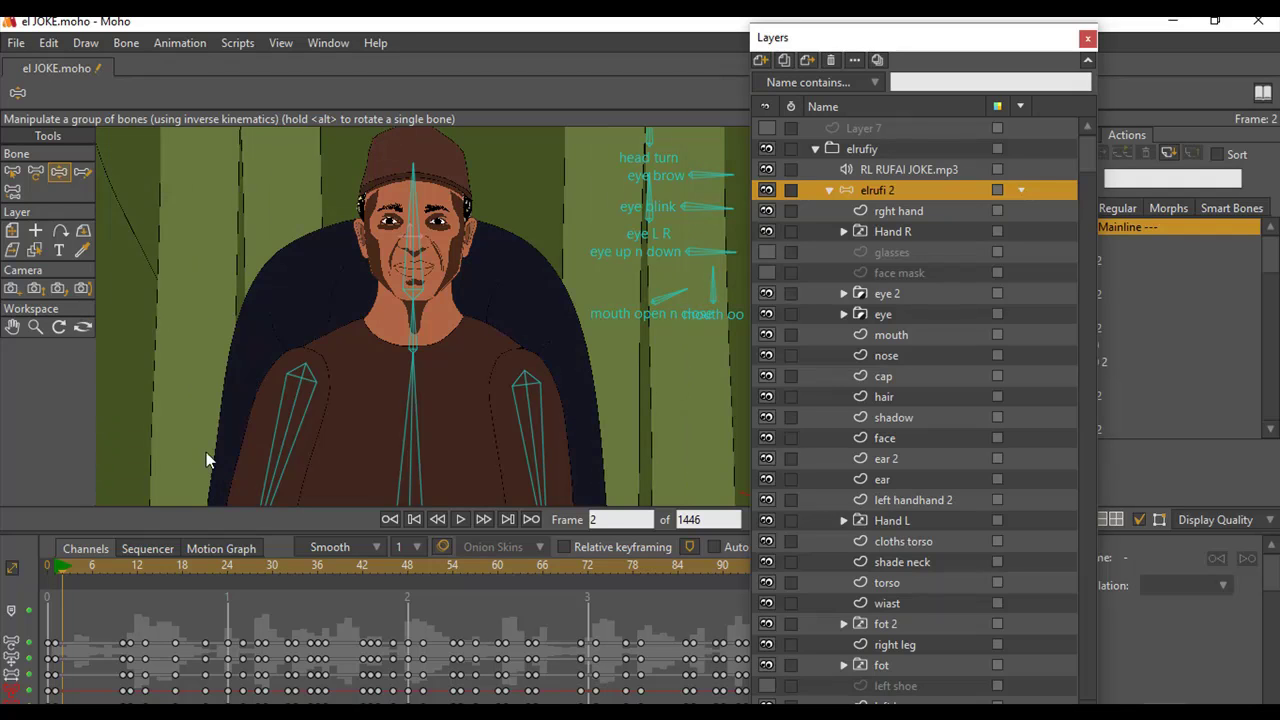
{"action": "key", "text": "ctrl+r"}
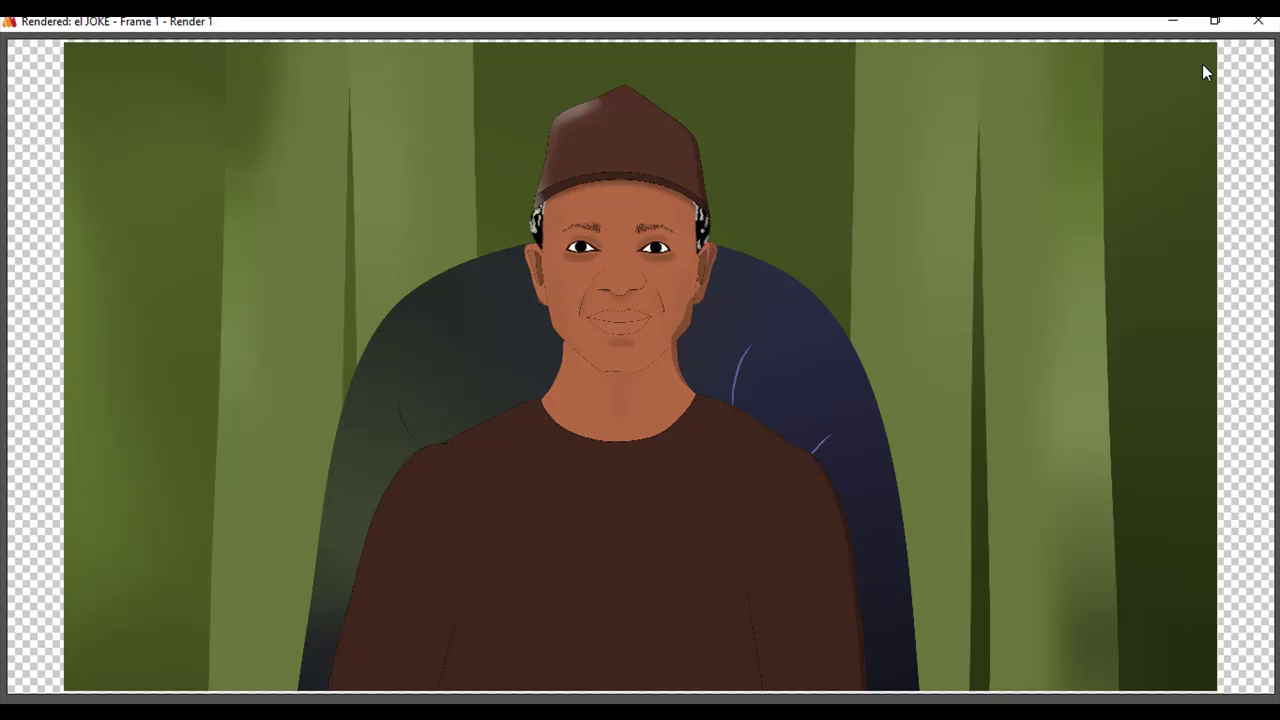
{"action": "left_click", "coordinate": [1245, 21]}
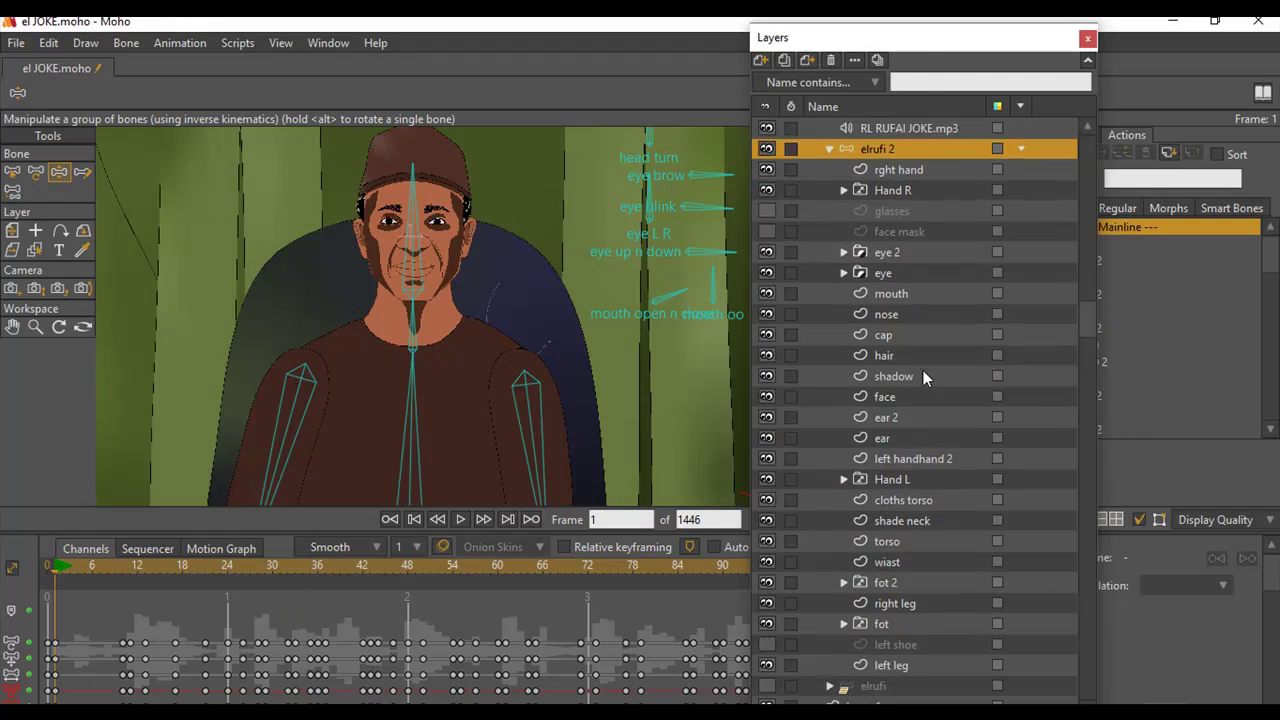
Browse the character's layer list, then select the face layer and examine its outline points on the head.
{"action": "scroll", "coordinate": [921, 378], "scroll_direction": "down", "scroll_amount": 3}
{"action": "scroll", "coordinate": [875, 480], "scroll_direction": "up", "scroll_amount": 4}
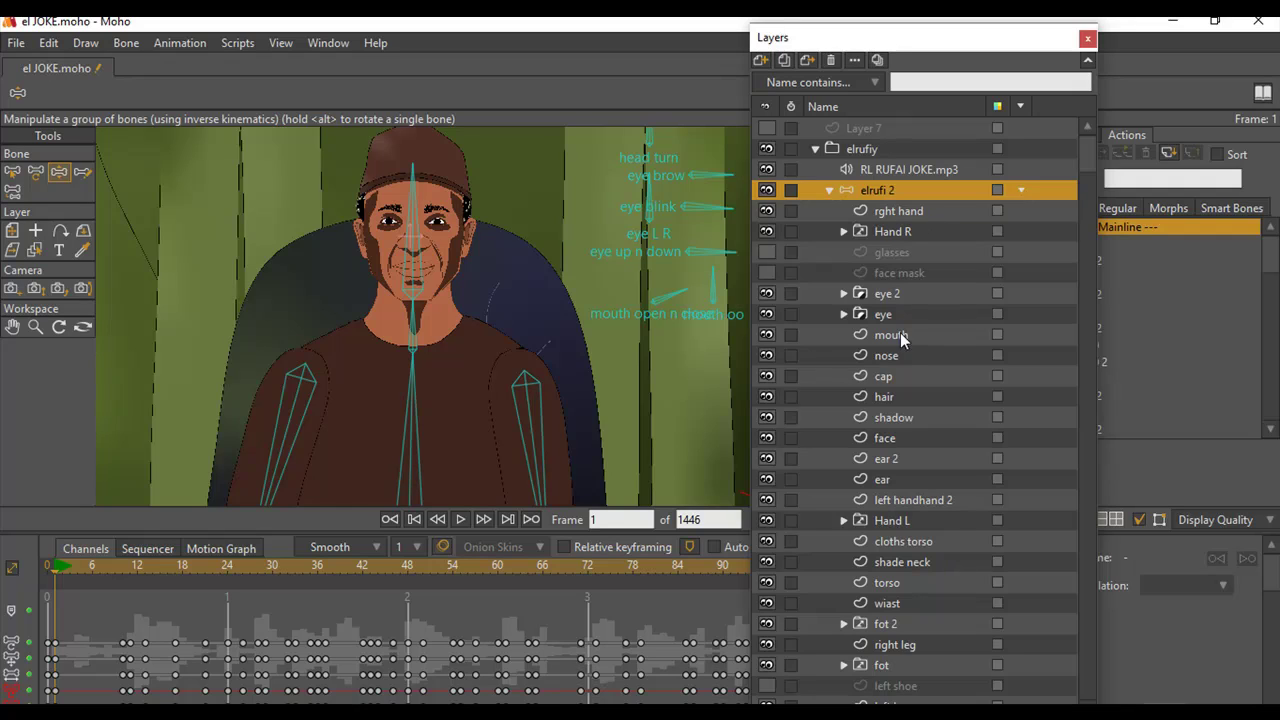
{"action": "left_click", "coordinate": [881, 442]}
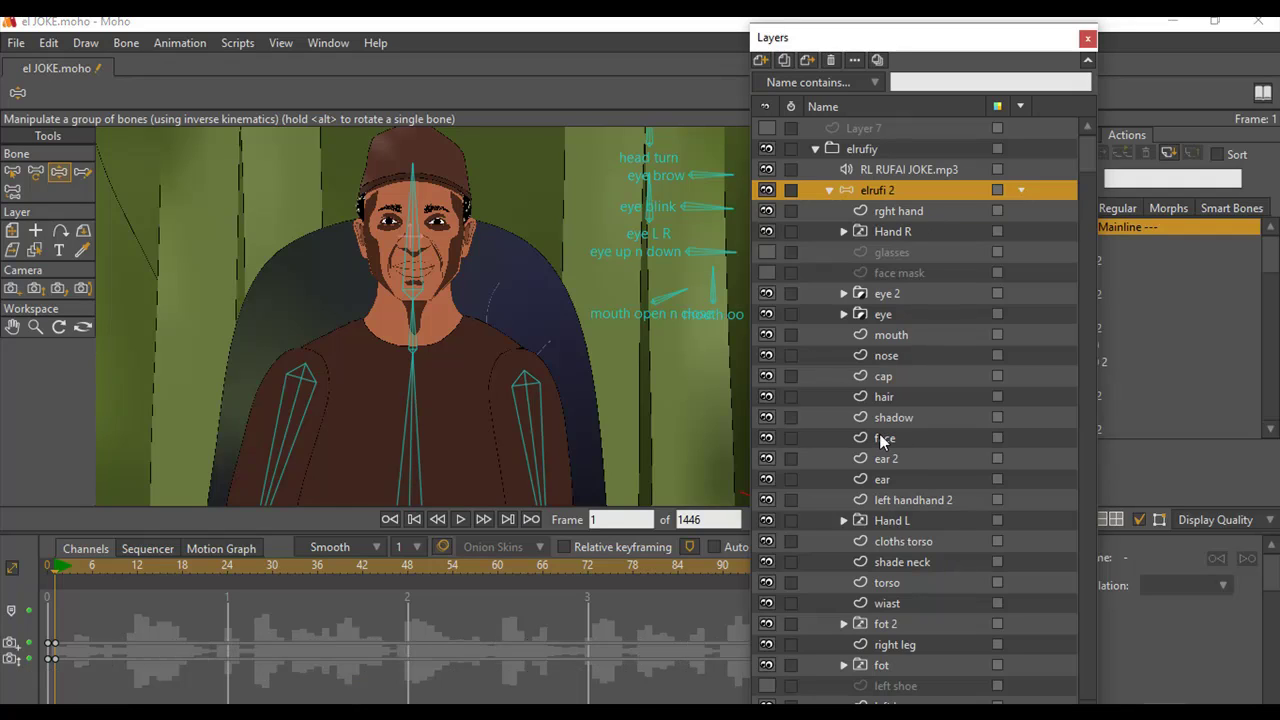
{"action": "scroll", "coordinate": [448, 216], "scroll_direction": "up", "scroll_amount": 4}
{"action": "scroll", "coordinate": [448, 214], "scroll_direction": "up", "scroll_amount": 2}
{"action": "mouse_move", "coordinate": [434, 216]}
{"action": "left_mouse_down"}
{"action": "mouse_move", "coordinate": [529, 343]}
{"action": "mouse_move", "coordinate": [507, 245]}
{"action": "left_mouse_up"}
{"action": "scroll", "coordinate": [529, 343], "scroll_direction": "down", "scroll_amount": 2}
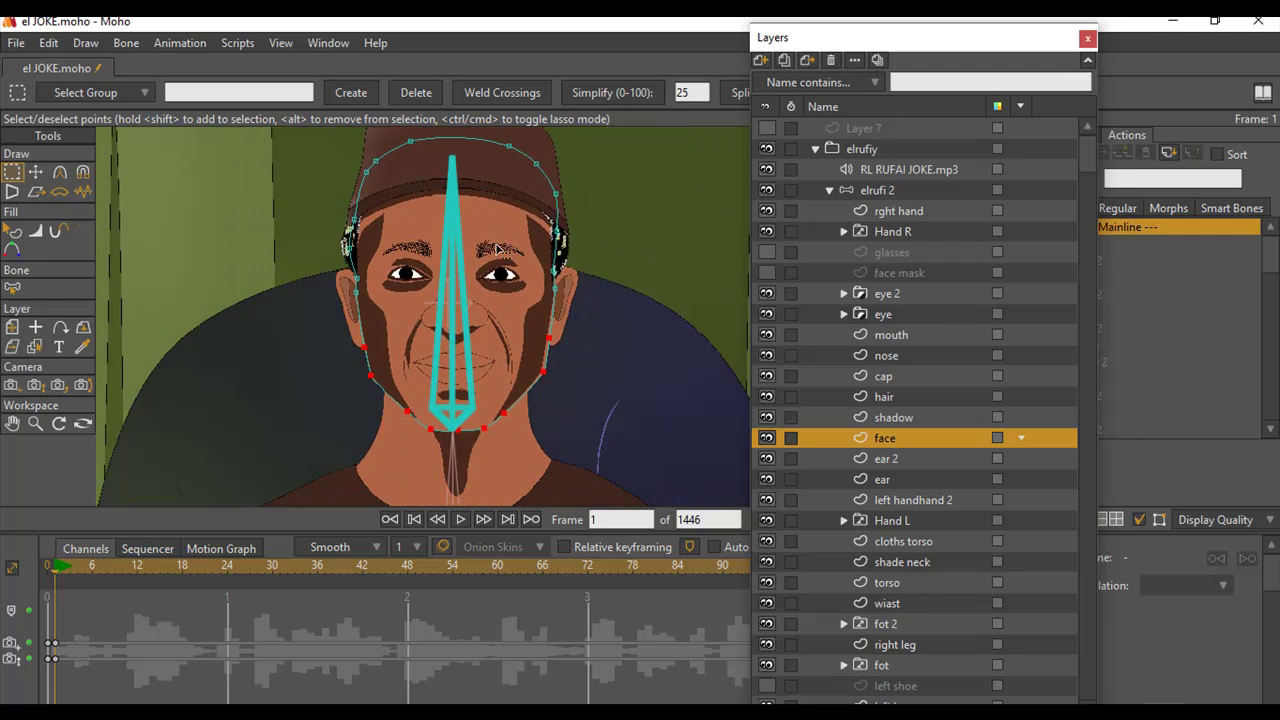
Select the shadow layer and examine its shapes around the eyes, nose, mouth and cheeks.
{"action": "left_click", "coordinate": [927, 417]}
{"action": "scroll", "coordinate": [443, 304], "scroll_direction": "up", "scroll_amount": 5}
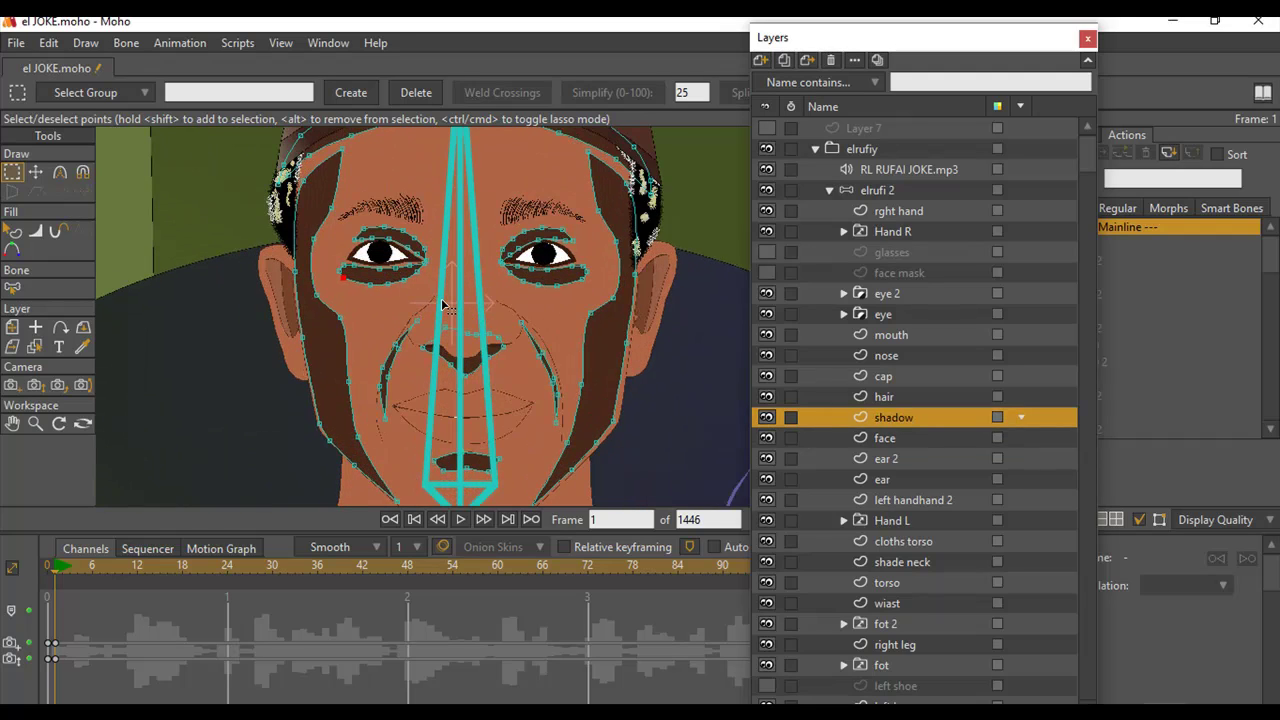
{"action": "scroll", "coordinate": [591, 284], "scroll_direction": "down", "scroll_amount": 4}
{"action": "left_click_drag", "start_coordinate": [580, 403], "coordinate": [549, 388]}
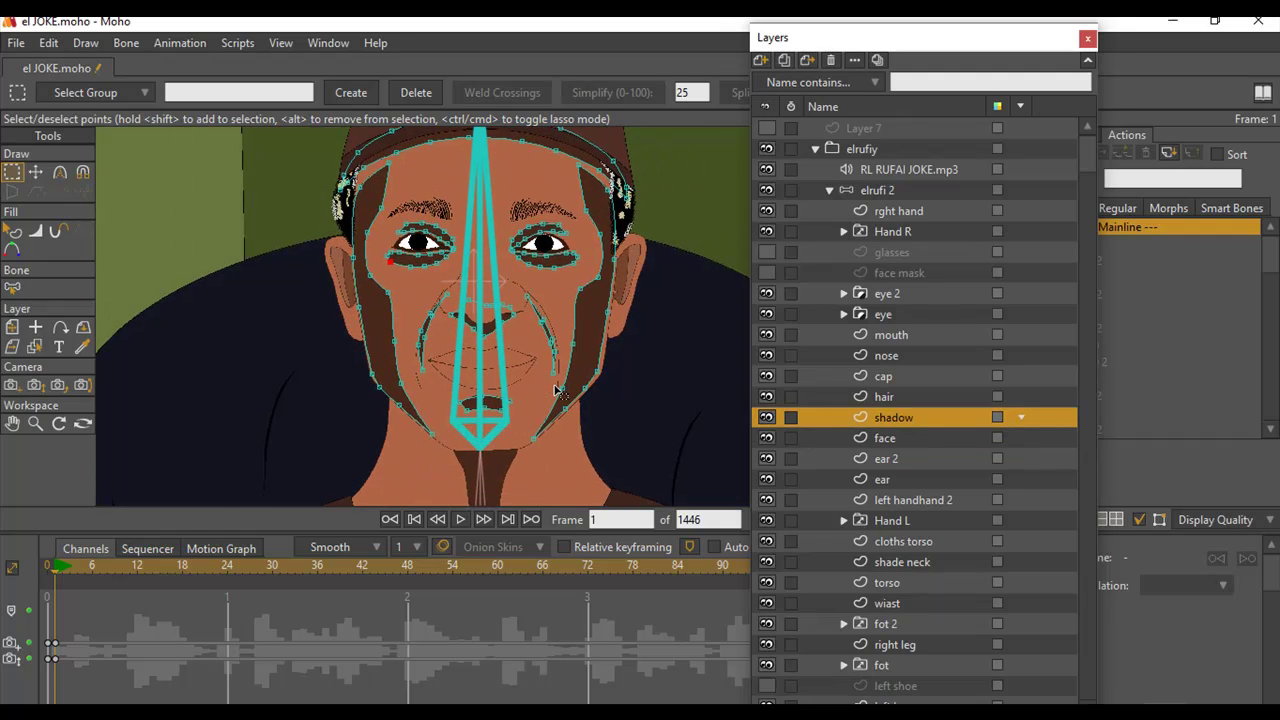
Switch to the frame 1 render, examine the facial shading up close, and minimize the render window.
{"action": "mouse_move", "coordinate": [467, 712]}
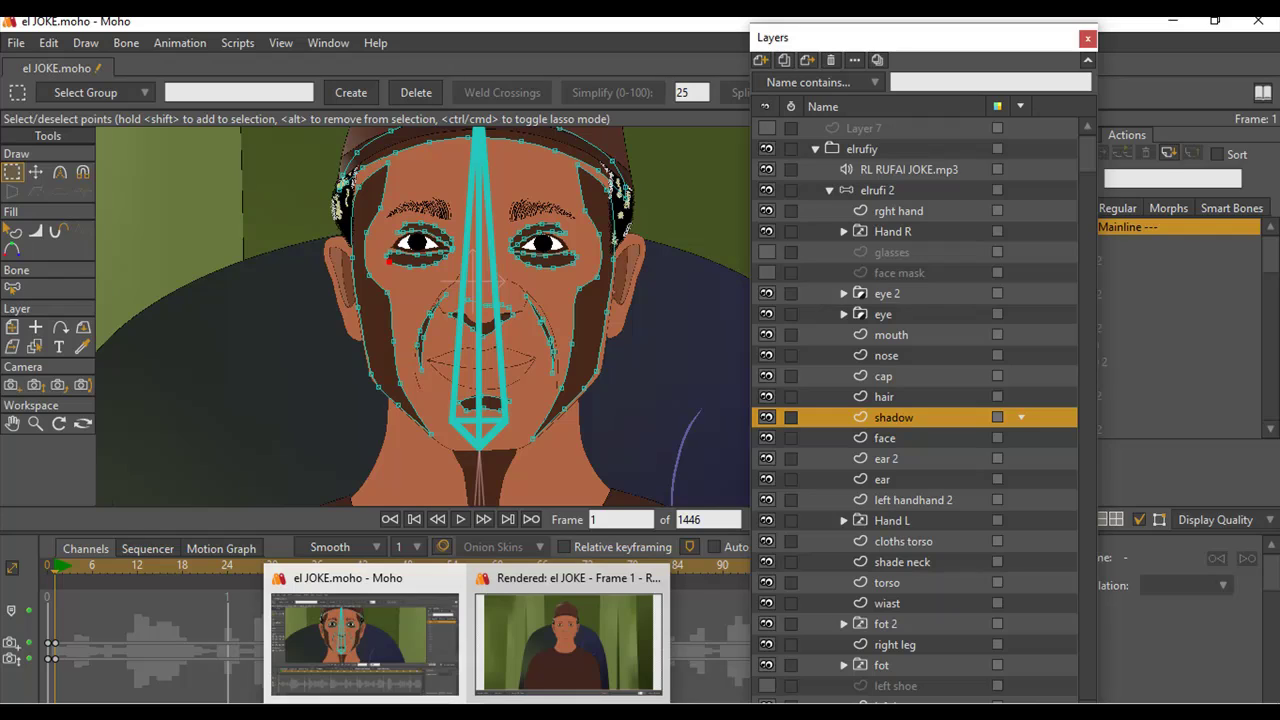
{"action": "left_click", "coordinate": [574, 637]}
{"action": "scroll", "coordinate": [642, 329], "scroll_direction": "up", "scroll_amount": 5}
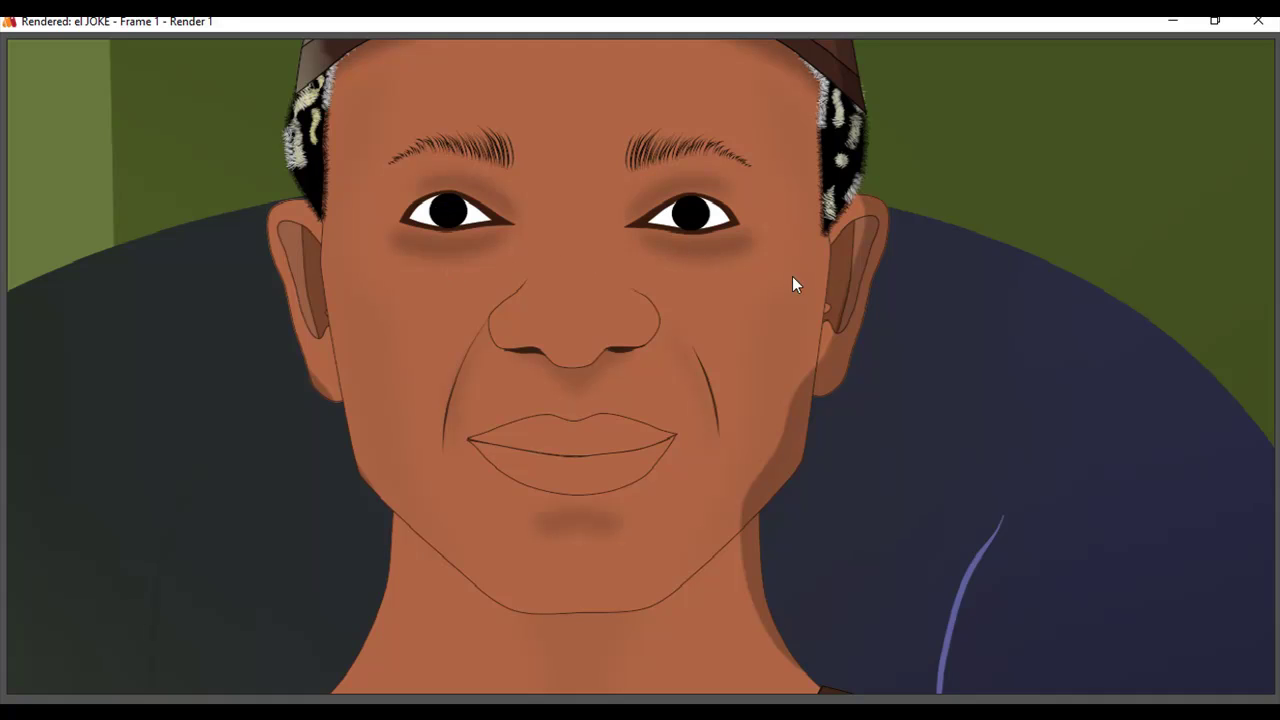
{"action": "scroll", "coordinate": [750, 376], "scroll_direction": "up", "scroll_amount": 2}
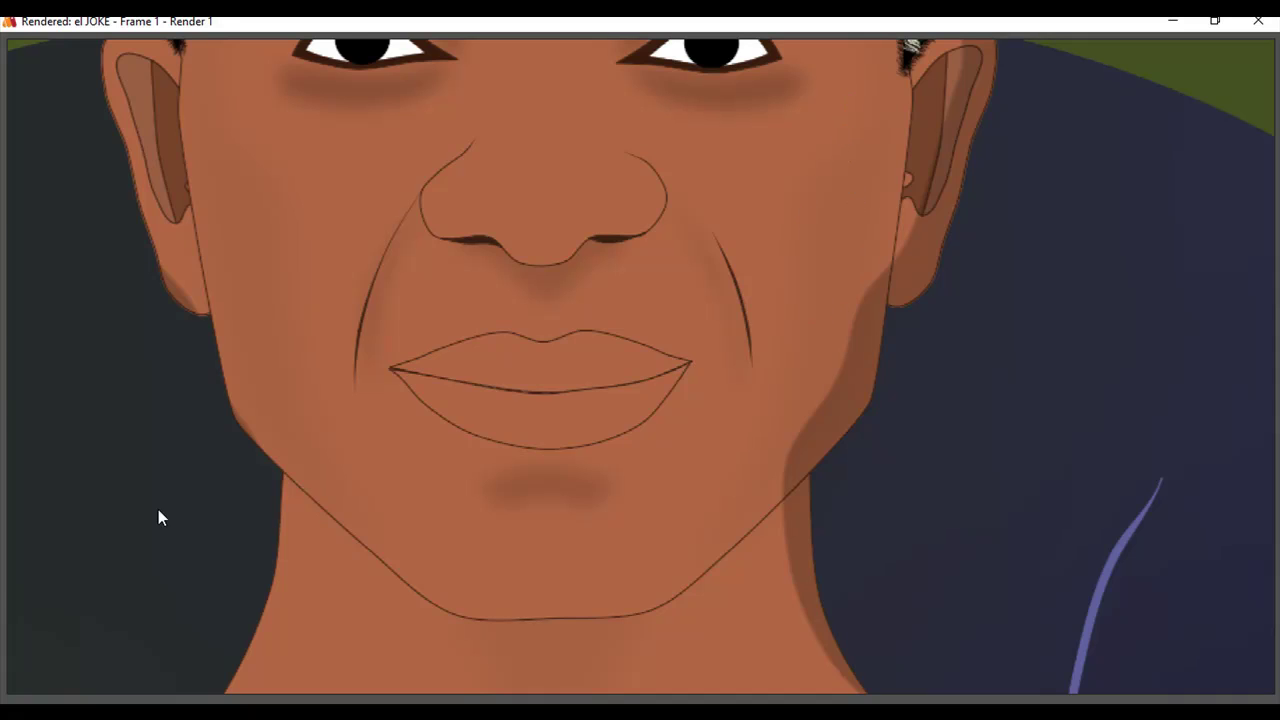
{"action": "scroll", "coordinate": [226, 351], "scroll_direction": "down", "scroll_amount": 4}
{"action": "scroll", "coordinate": [540, 281], "scroll_direction": "down", "scroll_amount": 3}
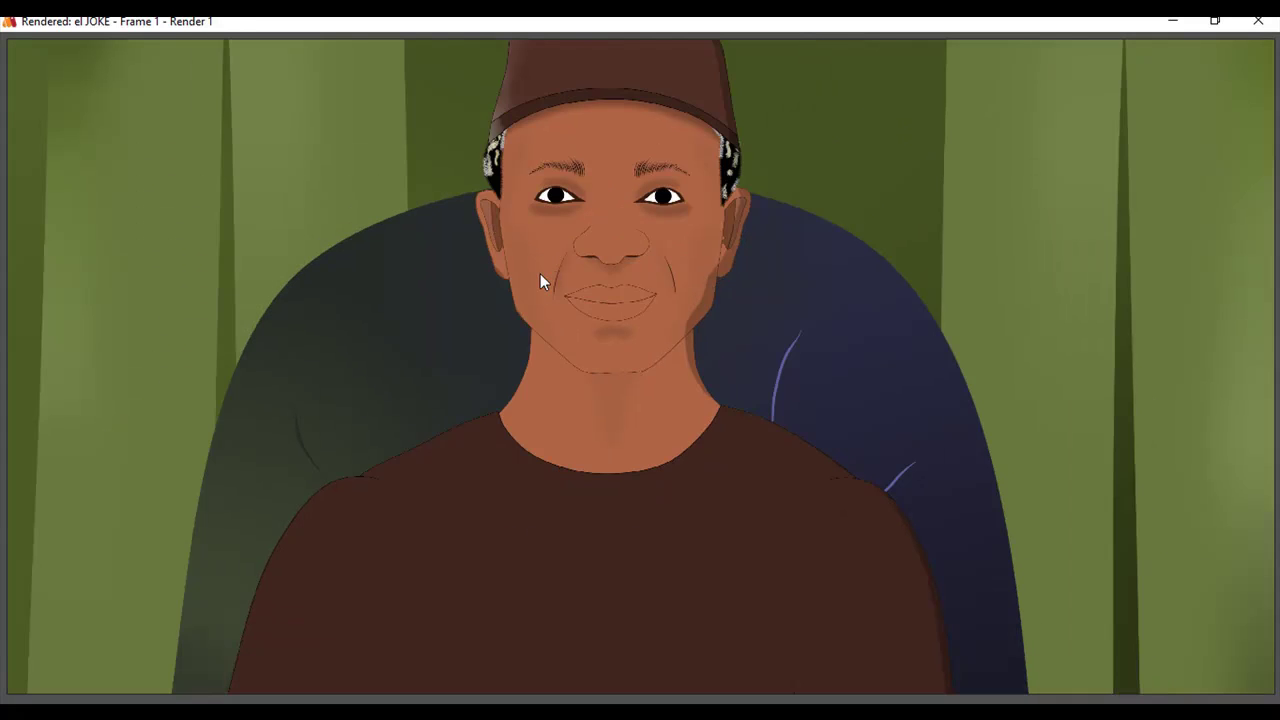
{"action": "scroll", "coordinate": [583, 360], "scroll_direction": "down", "scroll_amount": 2}
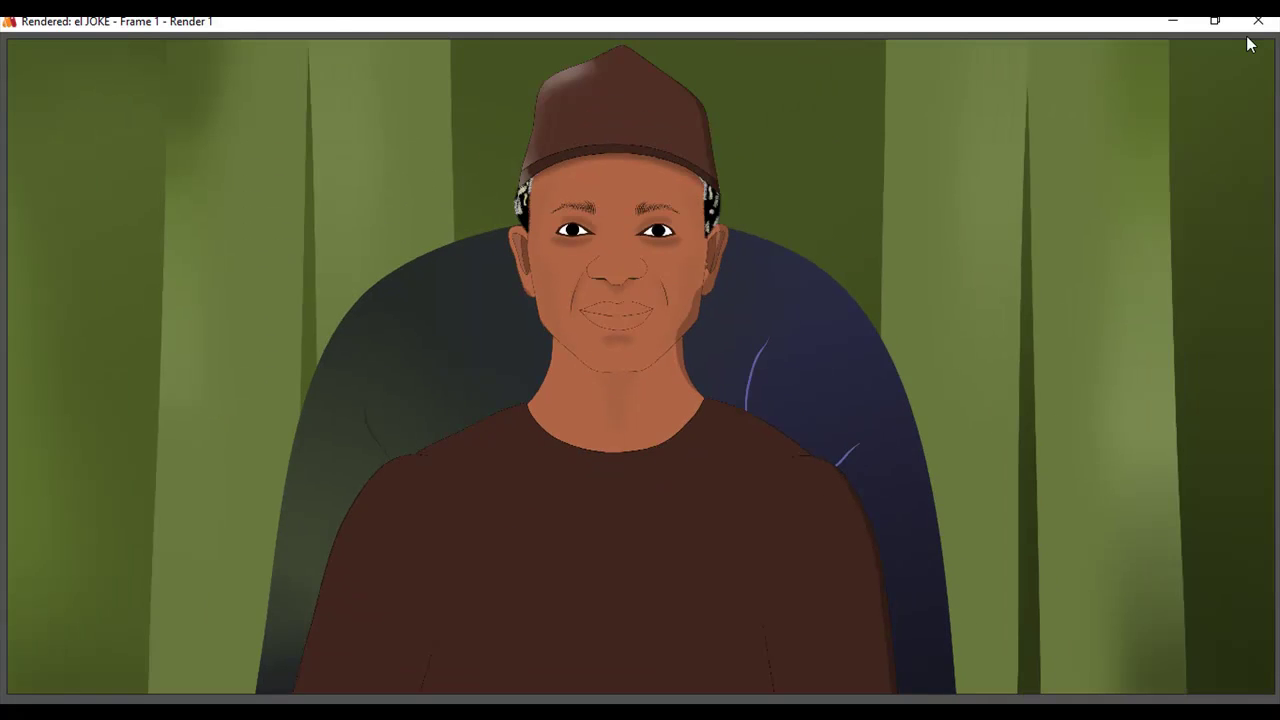
{"action": "left_click", "coordinate": [1172, 24]}
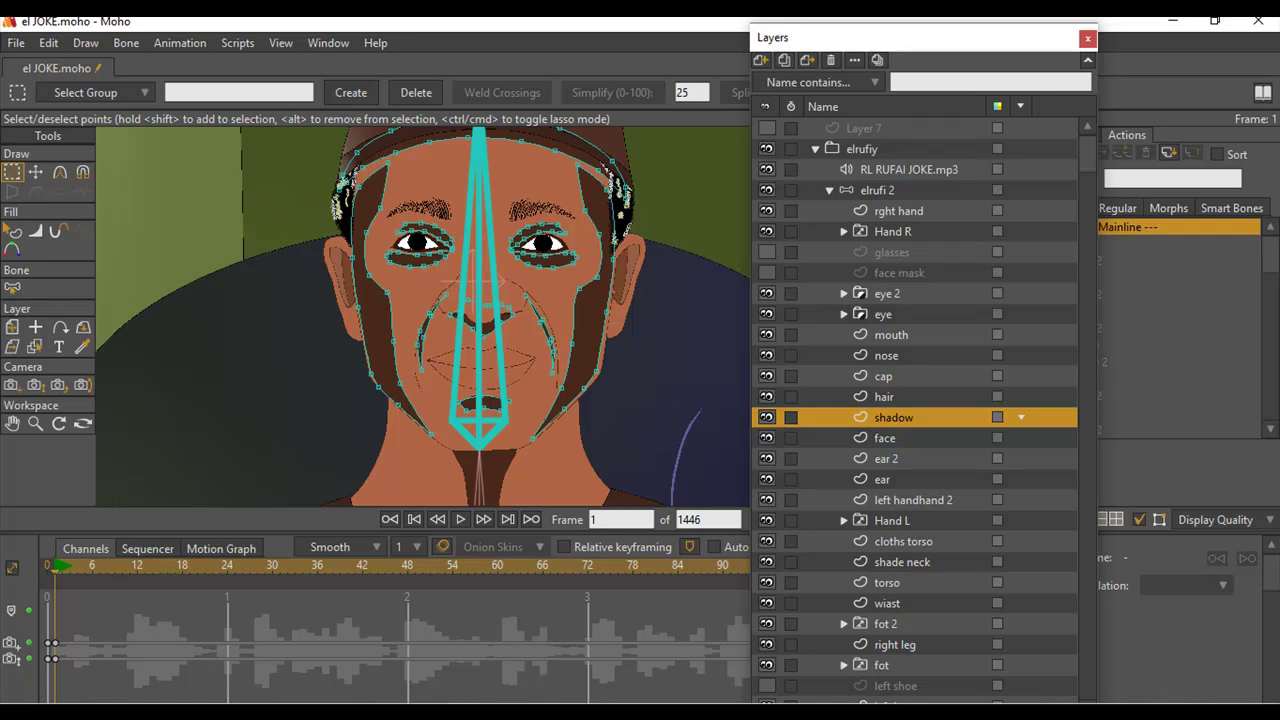
Bring back the frame 1 render, compare the face and neck shadows, and minimize it again.
{"action": "mouse_move", "coordinate": [470, 712]}
{"action": "left_click", "coordinate": [602, 666]}
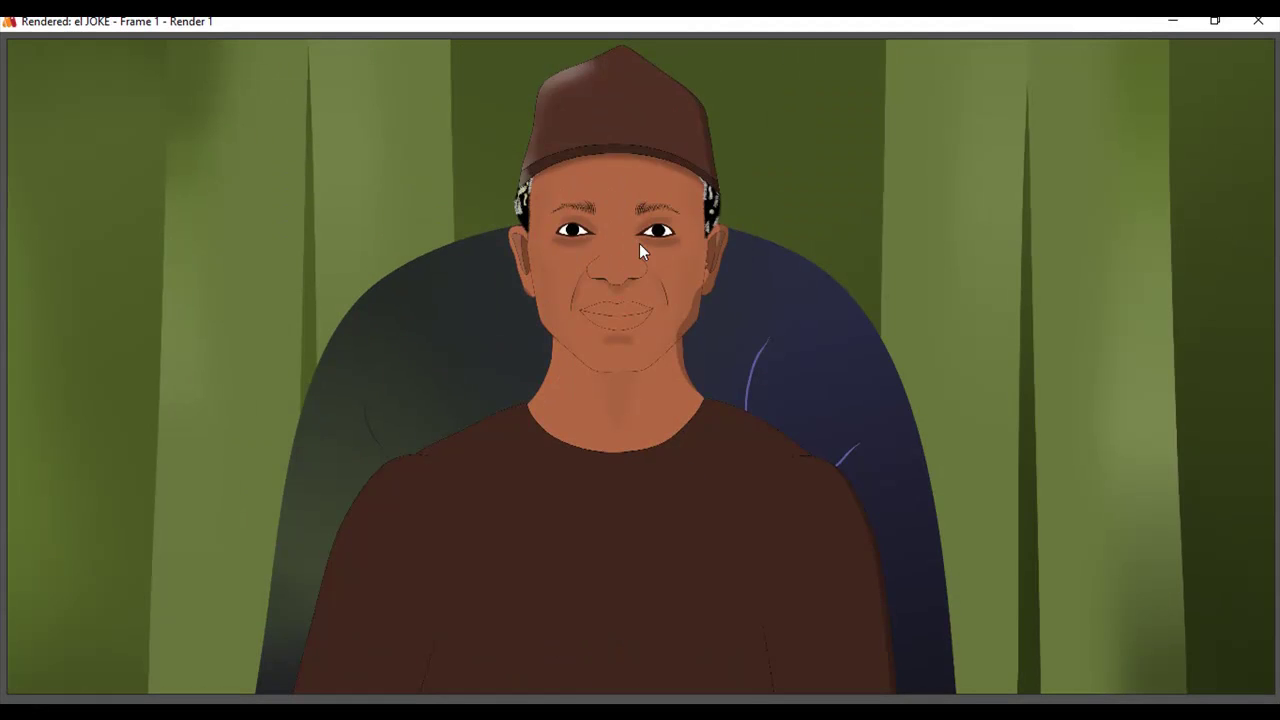
{"action": "scroll", "coordinate": [728, 373], "scroll_direction": "up", "scroll_amount": 4}
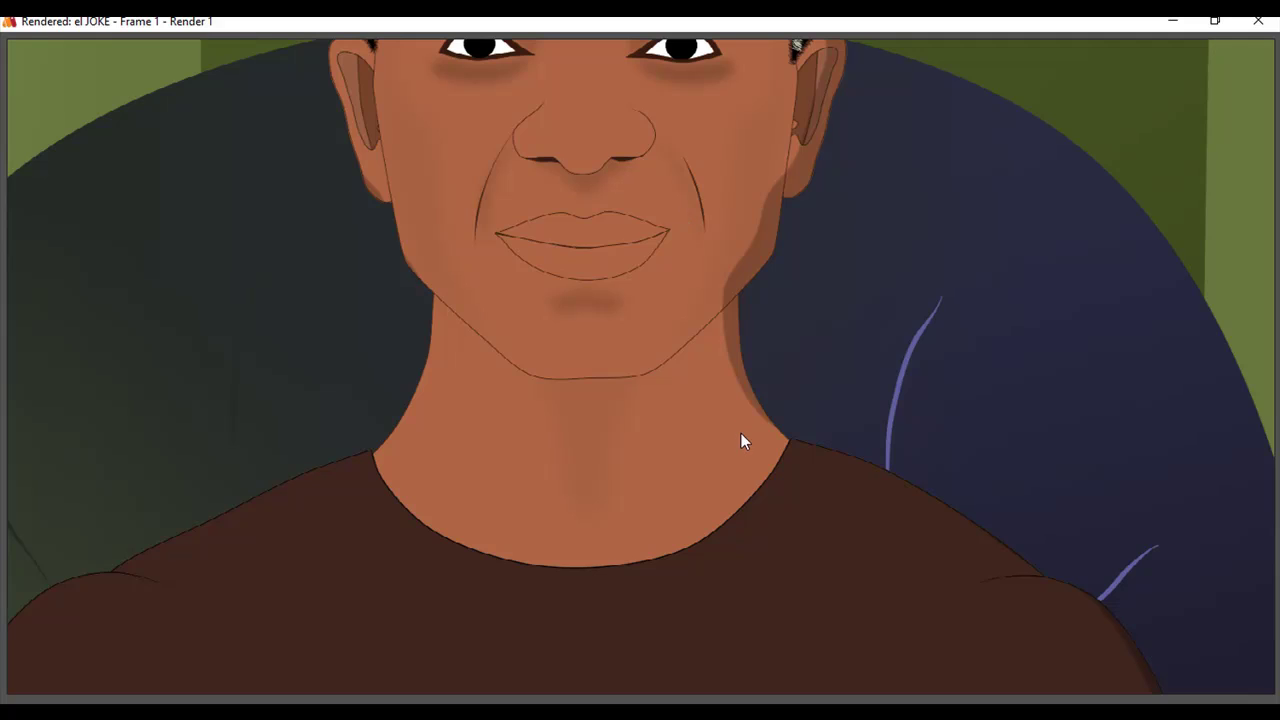
{"action": "scroll", "coordinate": [709, 147], "scroll_direction": "up", "scroll_amount": 1}
{"action": "scroll", "coordinate": [709, 147], "scroll_direction": "down", "scroll_amount": 4}
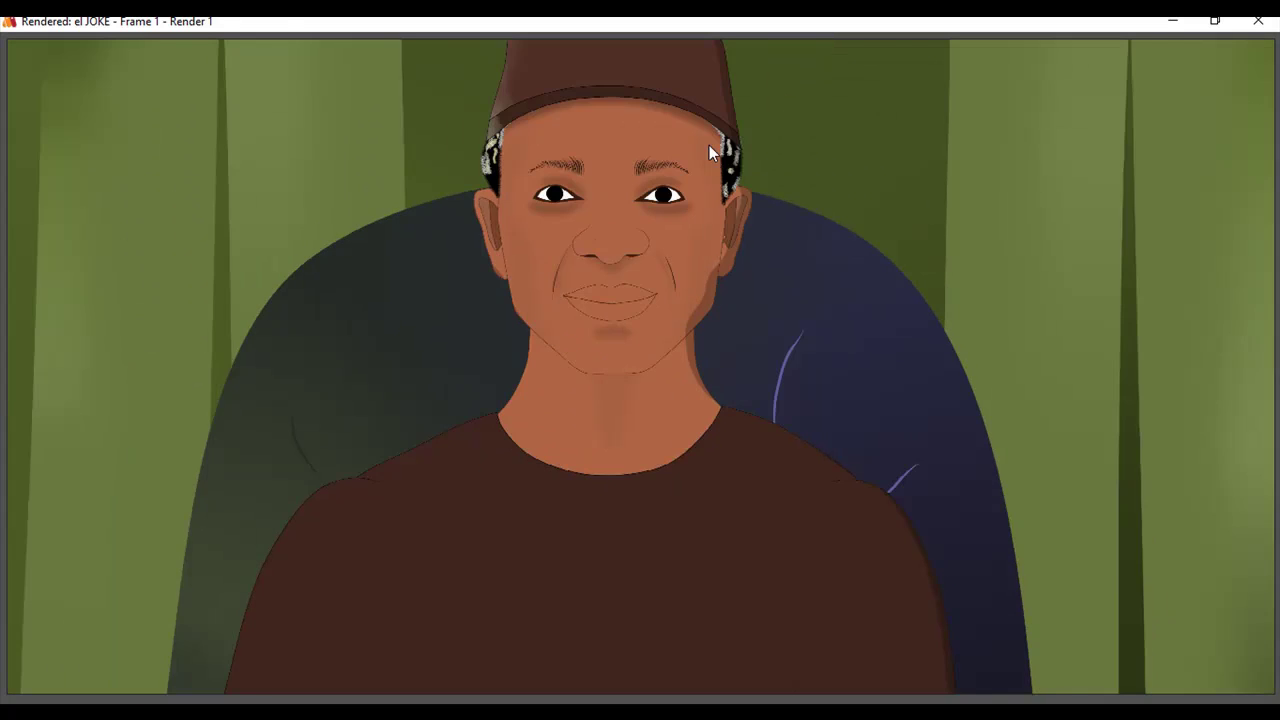
{"action": "scroll", "coordinate": [709, 147], "scroll_direction": "up", "scroll_amount": 1}
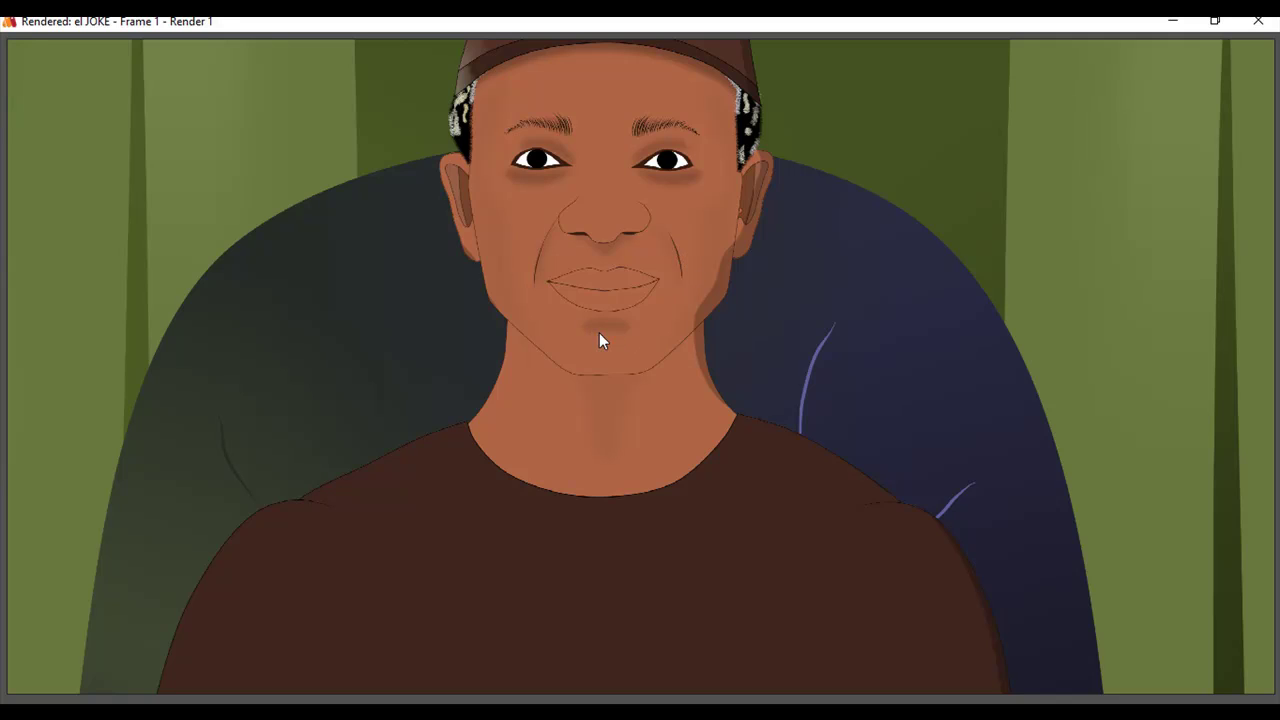
{"action": "left_click", "coordinate": [1173, 20]}
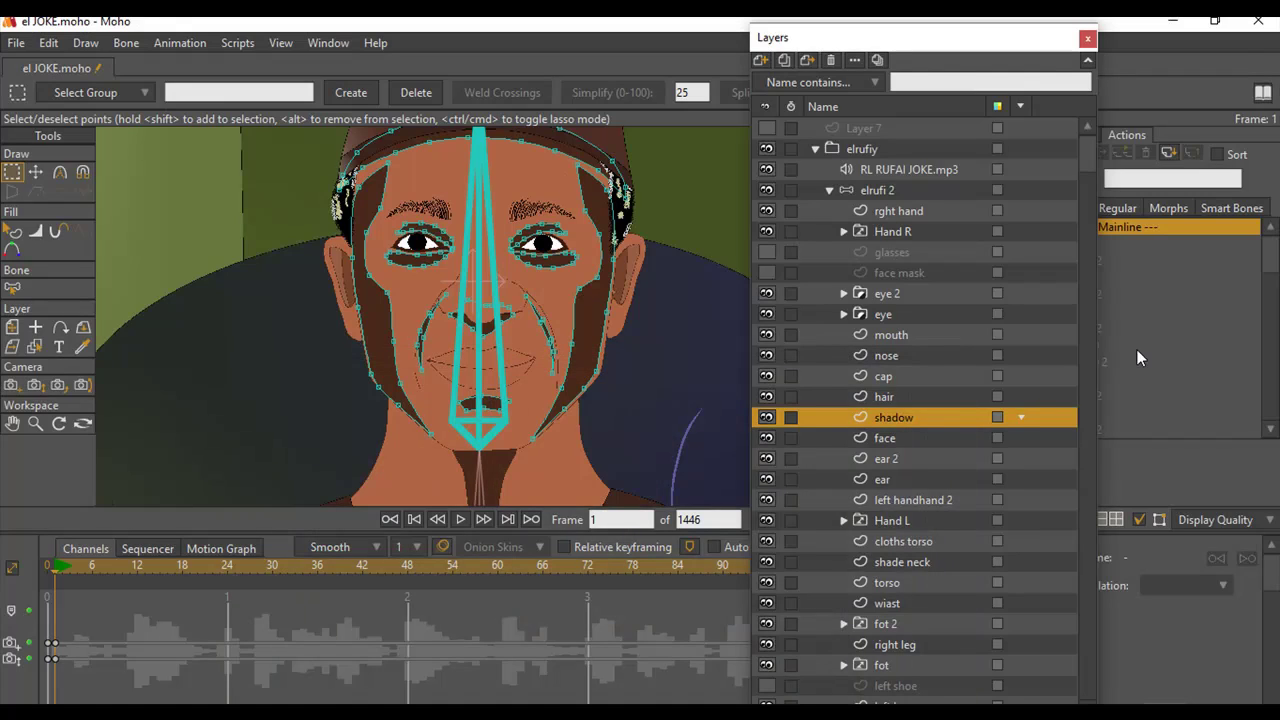
Expand the eye 2 group, select the eye brown 2 layer, and go to frame 0.
{"action": "left_click", "coordinate": [843, 293]}
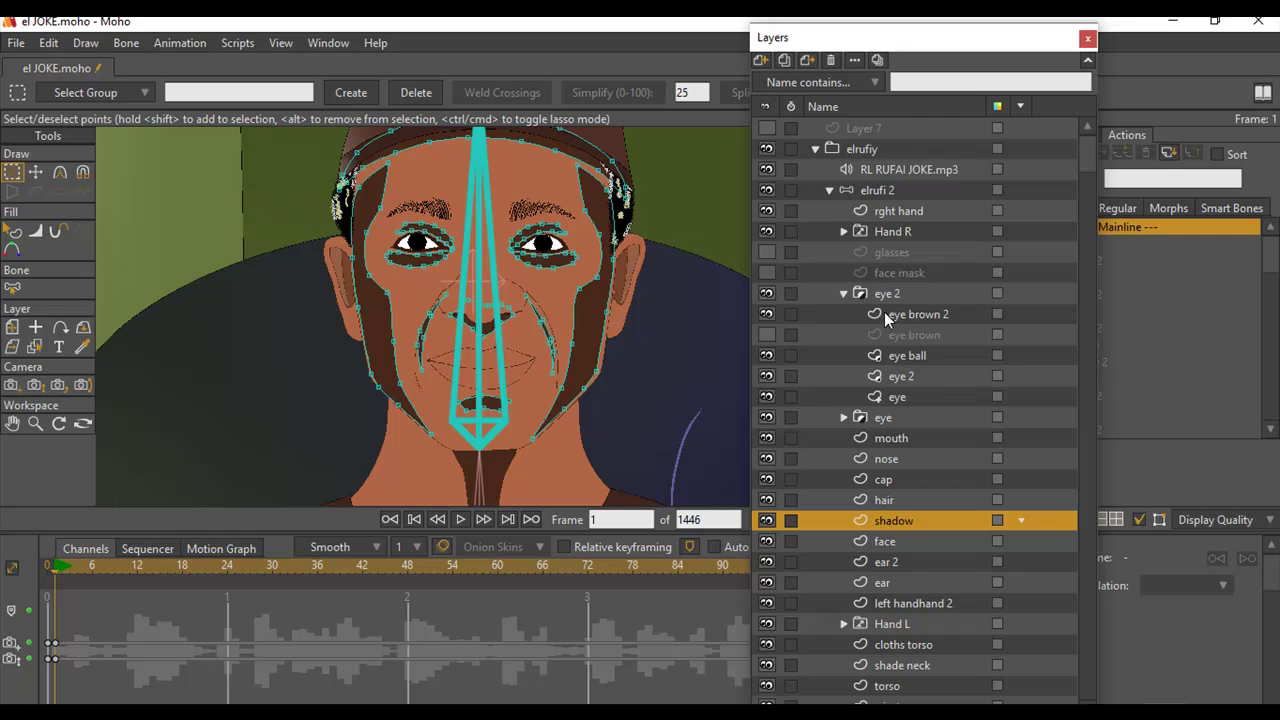
{"action": "left_click", "coordinate": [884, 314]}
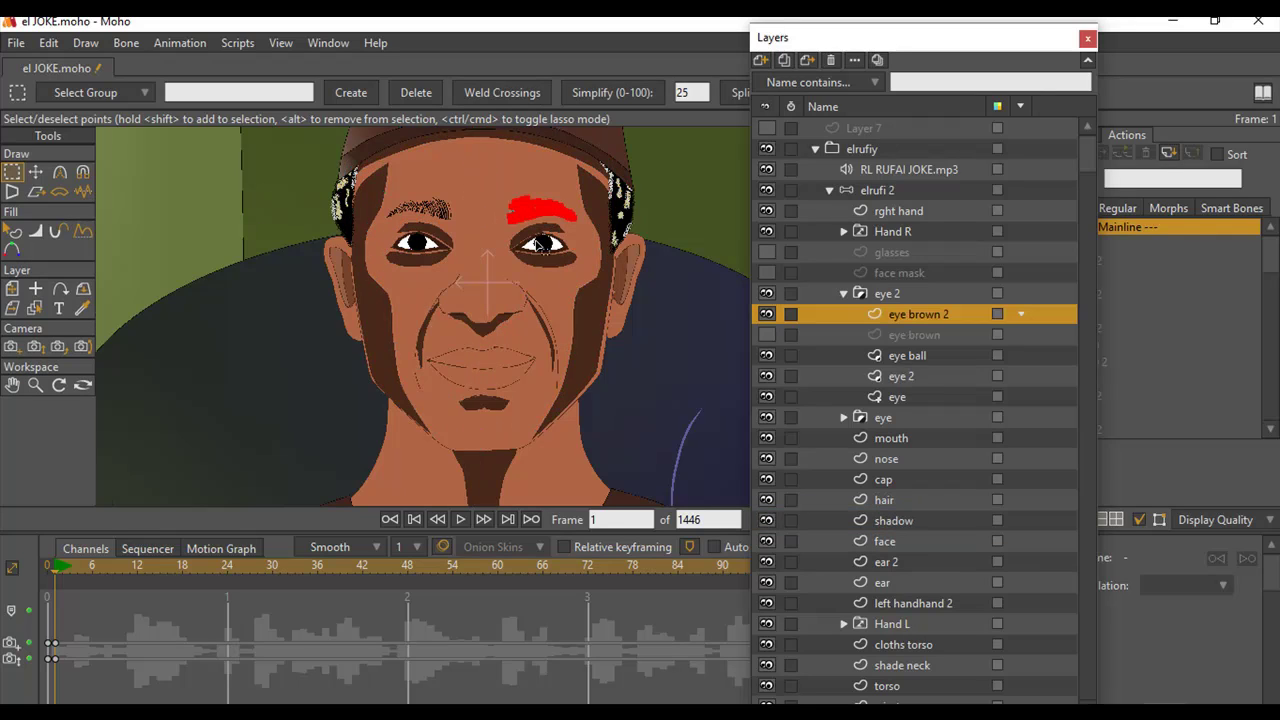
{"action": "scroll", "coordinate": [537, 245], "scroll_direction": "up", "scroll_amount": 3}
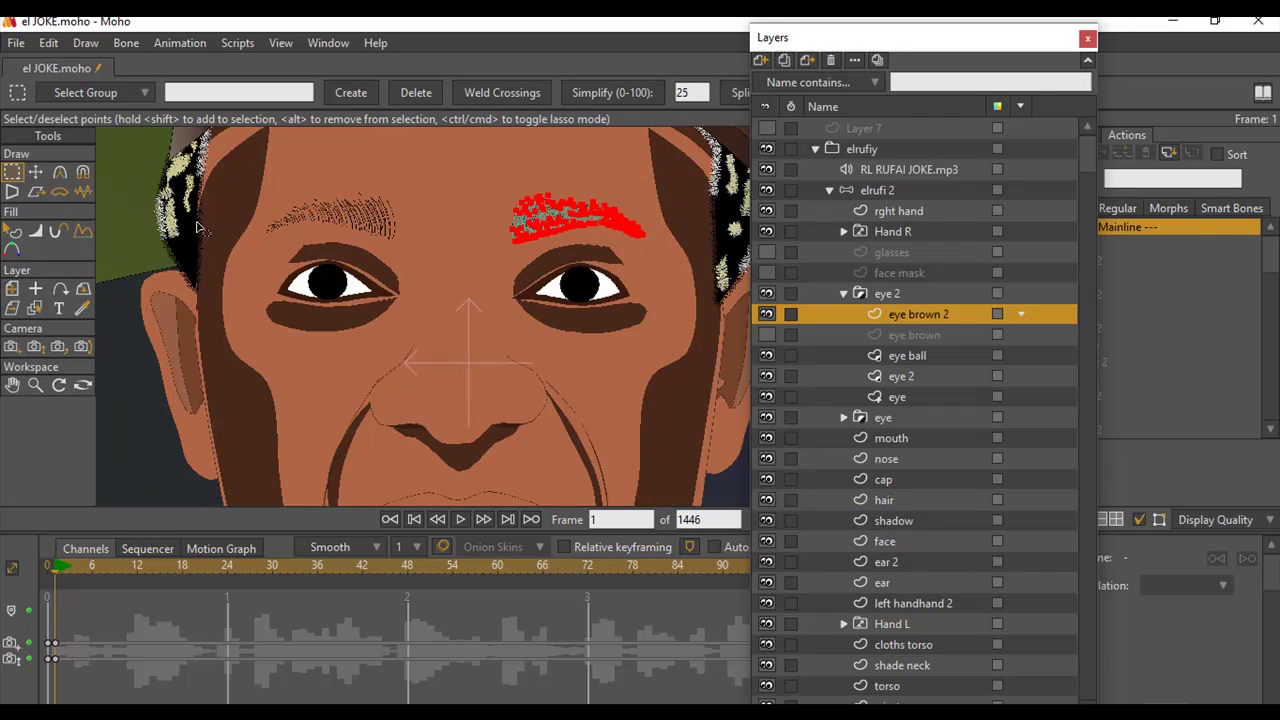
{"action": "left_click", "coordinate": [47, 570]}
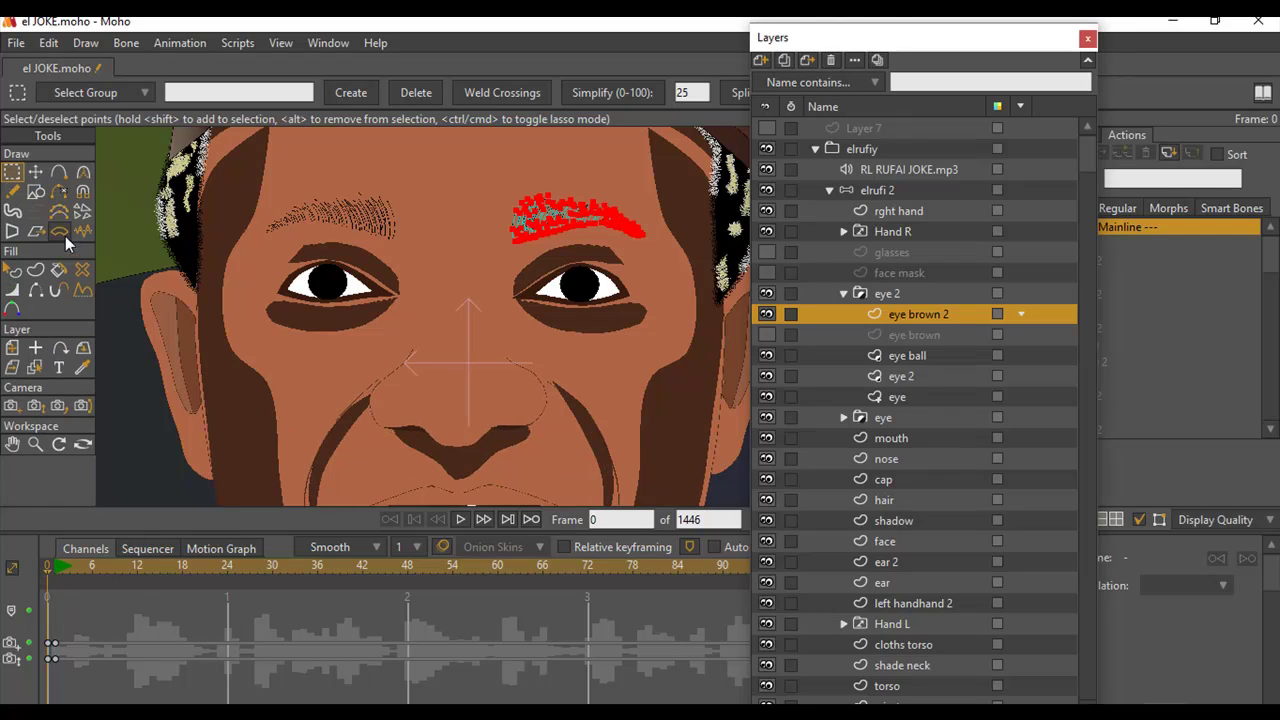
Try a few short Freehand strokes above the eyebrow to show how its hairs are drawn, and undo them.
{"action": "left_click", "coordinate": [12, 193]}
{"action": "mouse_move", "coordinate": [485, 187]}
{"action": "left_mouse_down"}
{"action": "mouse_move", "coordinate": [553, 131]}
{"action": "mouse_move", "coordinate": [510, 147]}
{"action": "mouse_move", "coordinate": [603, 155]}
{"action": "left_mouse_up"}
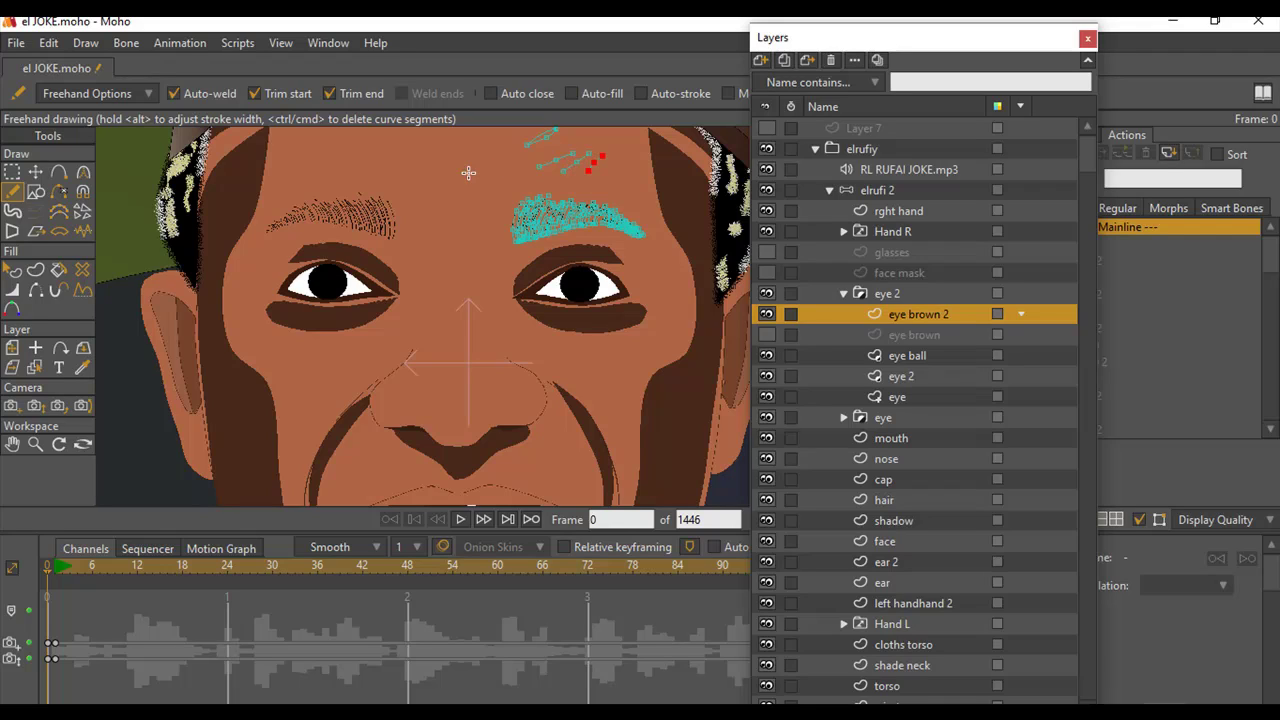
{"action": "key", "text": "ctrl+z"}
{"action": "key", "text": "ctrl+z"}
{"action": "key", "text": "ctrl+z"}
{"action": "key", "text": "ctrl+z"}
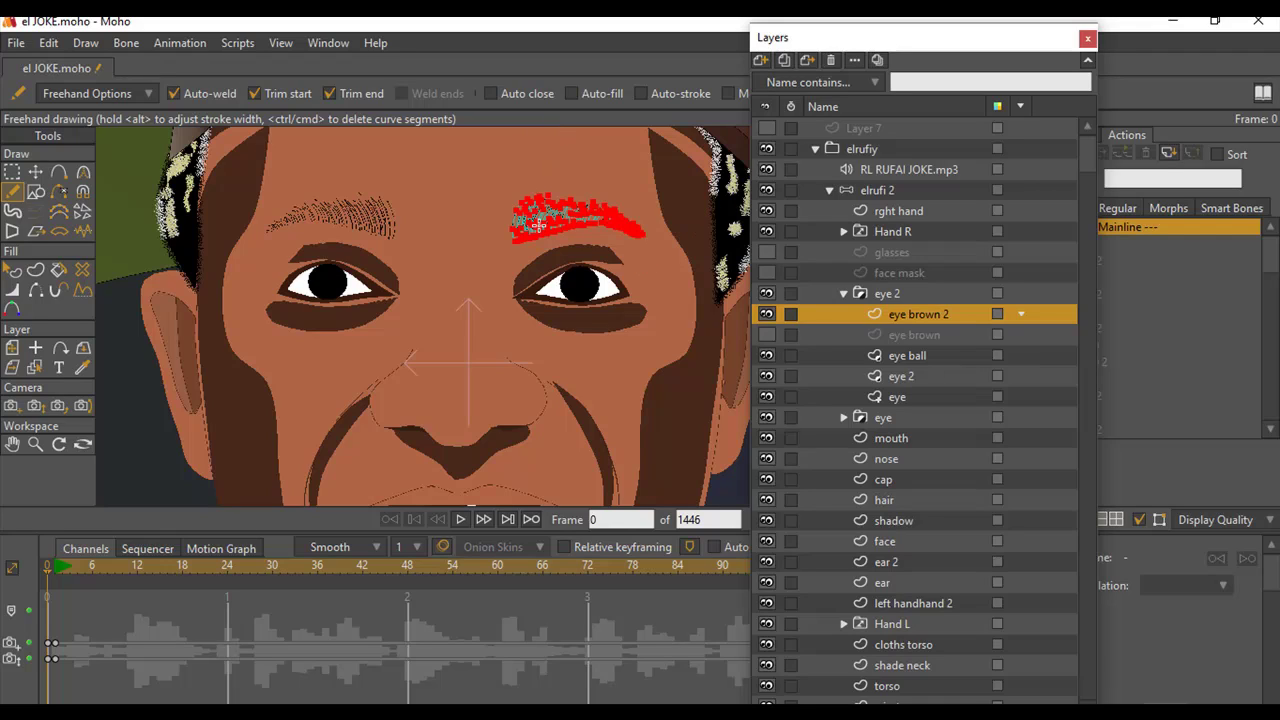
Examine the eyebrow hairs up close, then select the eye ball and eye 2 layers in turn to view their shapes.
{"action": "scroll", "coordinate": [538, 224], "scroll_direction": "up", "scroll_amount": 3}
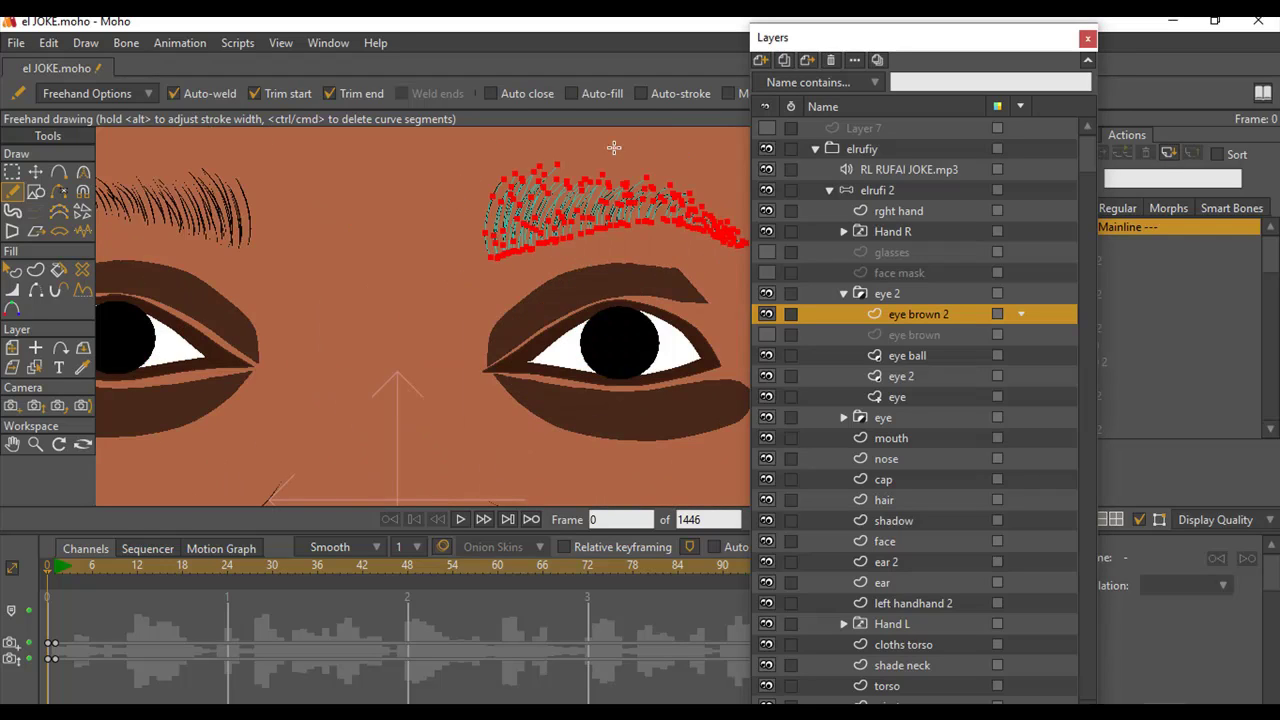
{"action": "scroll", "coordinate": [466, 217], "scroll_direction": "down", "scroll_amount": 3}
{"action": "scroll", "coordinate": [466, 222], "scroll_direction": "down", "scroll_amount": 1}
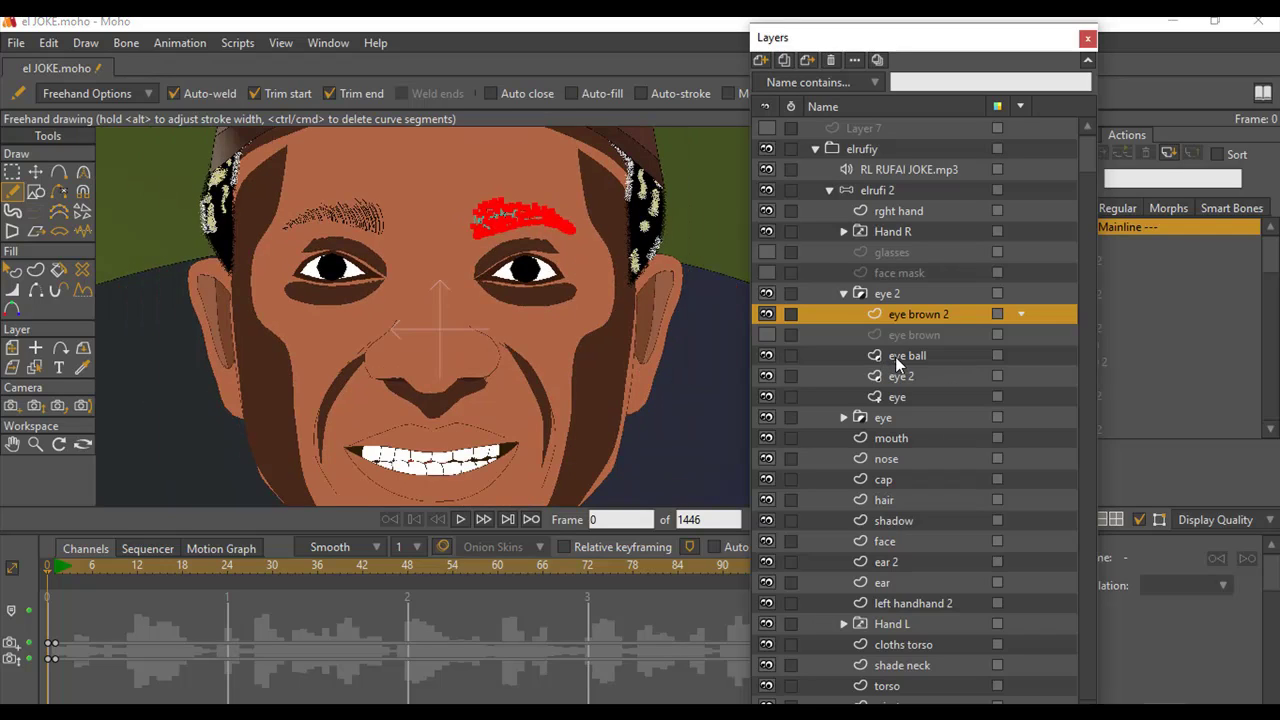
{"action": "left_click", "coordinate": [949, 350]}
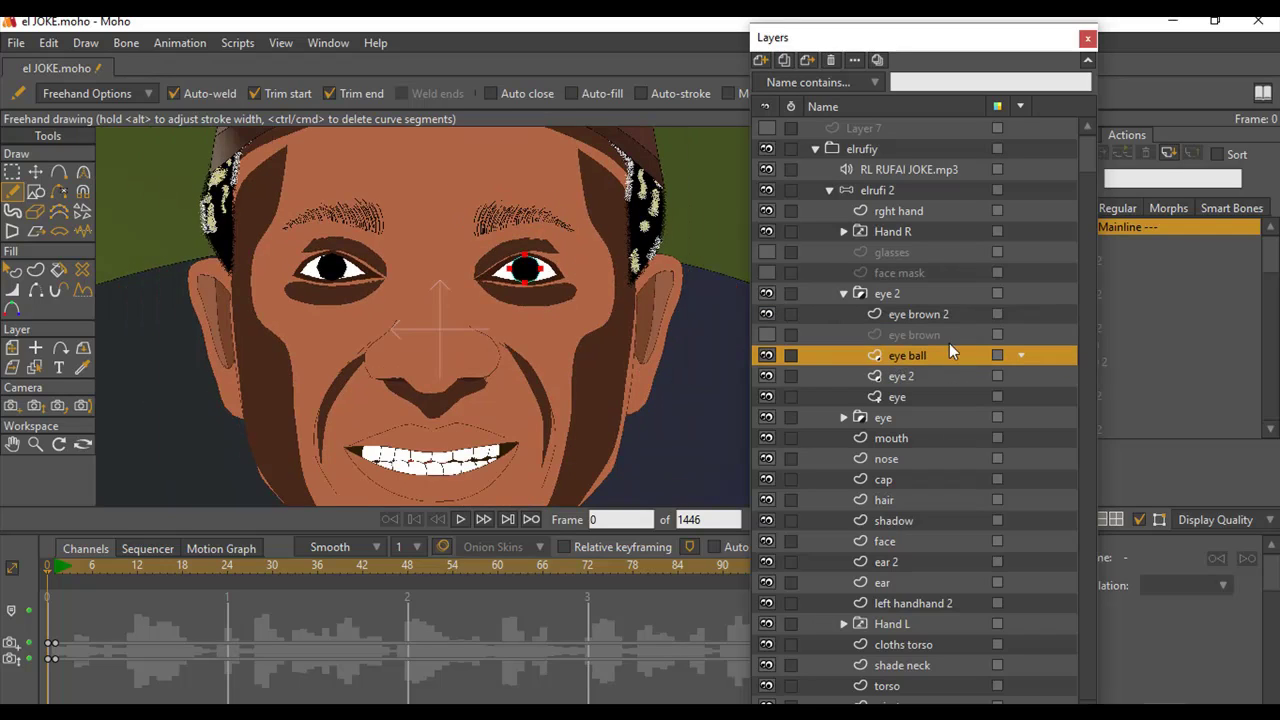
{"action": "left_click", "coordinate": [900, 378]}
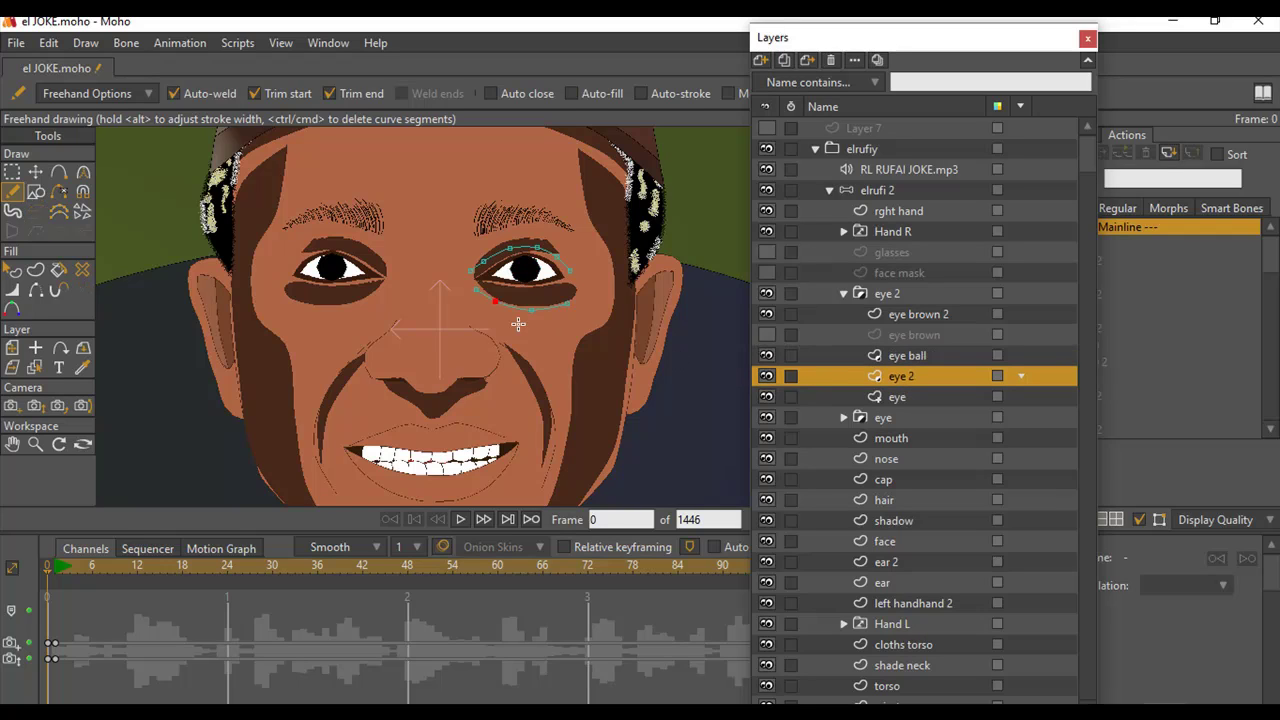
{"action": "scroll", "coordinate": [522, 309], "scroll_direction": "up", "scroll_amount": 1}
{"action": "scroll", "coordinate": [480, 274], "scroll_direction": "up", "scroll_amount": 1}
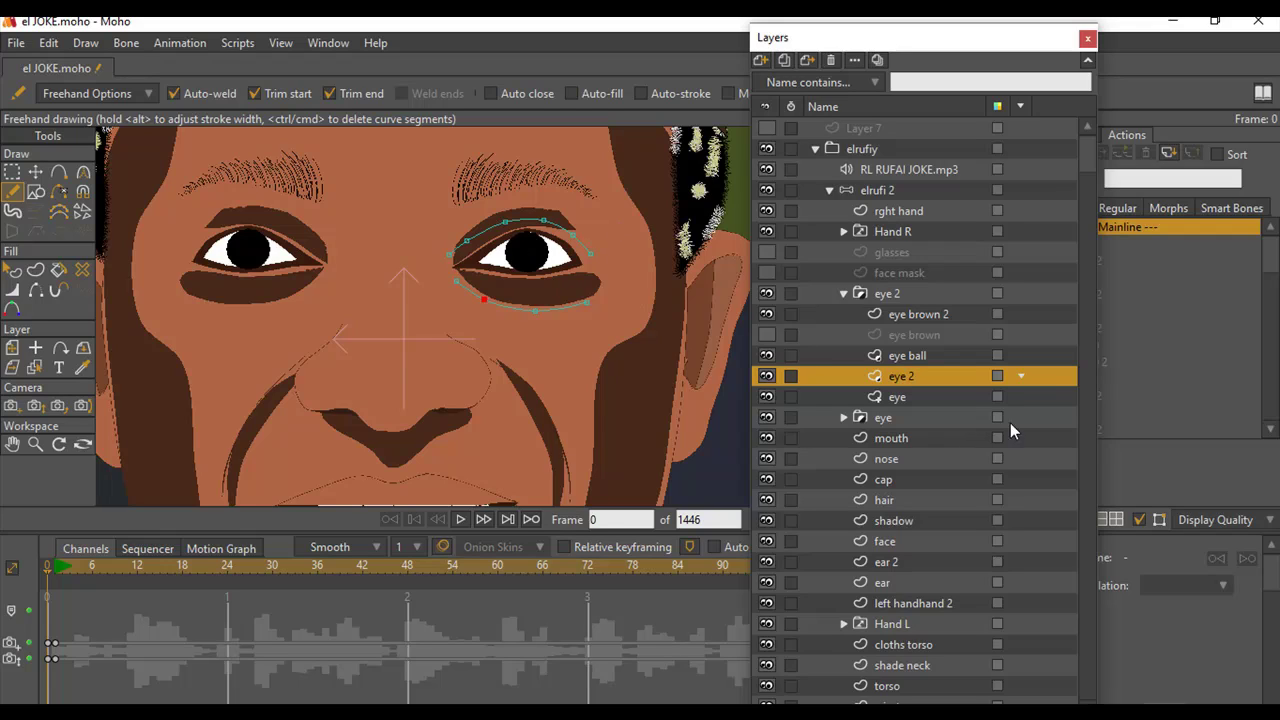
Select the eye layer inside the eye 2 group and examine its outline points up close.
{"action": "left_click", "coordinate": [939, 399]}
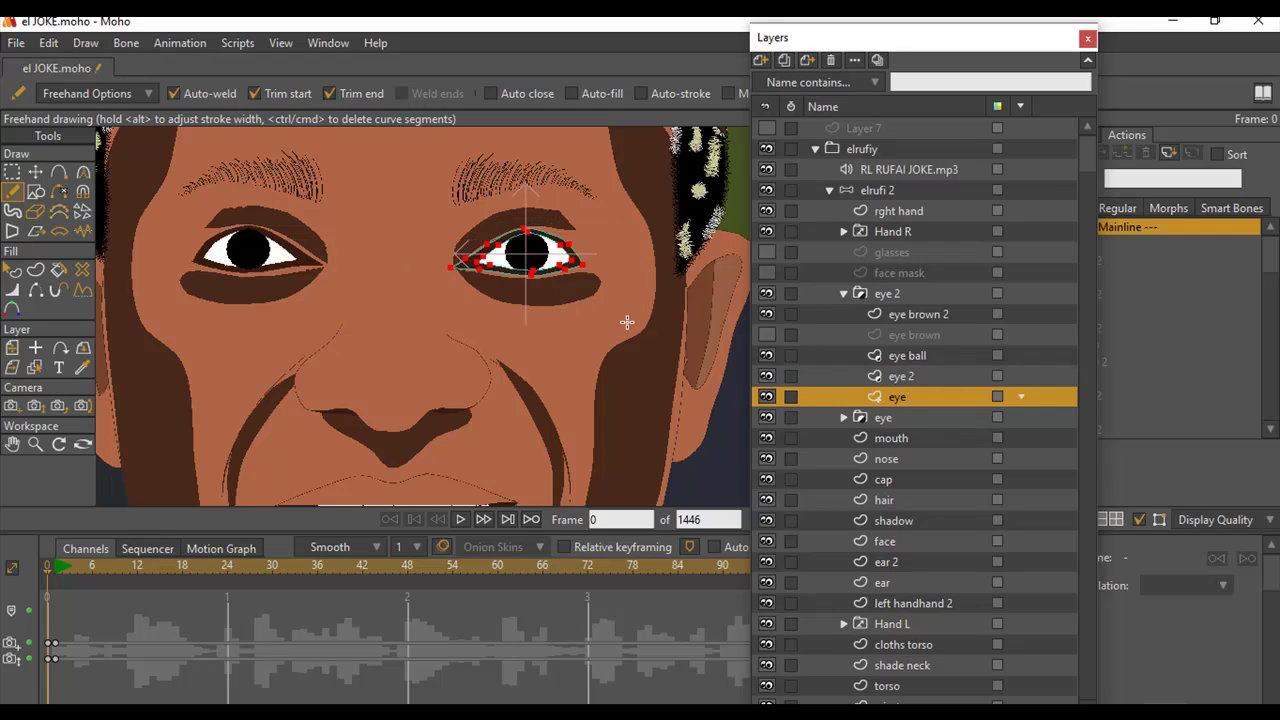
{"action": "scroll", "coordinate": [525, 293], "scroll_direction": "up", "scroll_amount": 2}
{"action": "scroll", "coordinate": [525, 292], "scroll_direction": "up", "scroll_amount": 2}
{"action": "left_click_drag", "start_coordinate": [554, 252], "coordinate": [483, 387]}
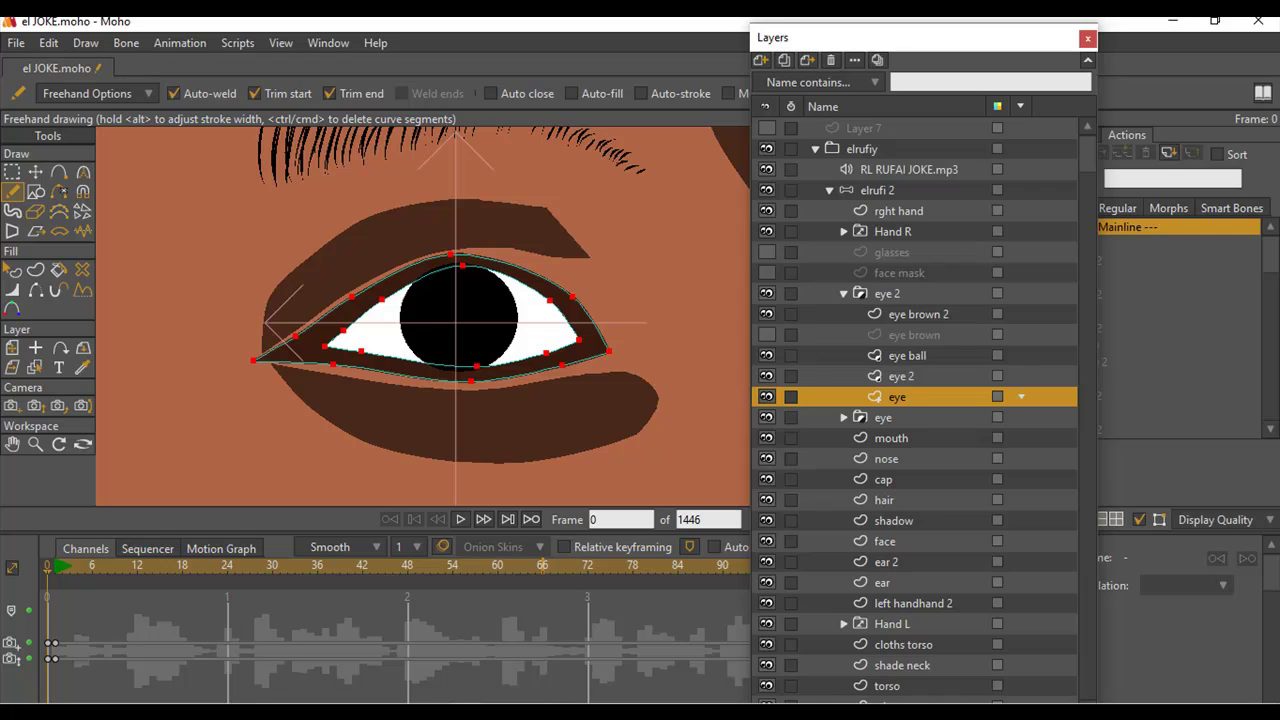
Switch to the frame 1 render, examine the eyes, eyebrows and cap up close, and minimize the render window.
{"action": "mouse_move", "coordinate": [468, 710]}
{"action": "left_click", "coordinate": [586, 655]}
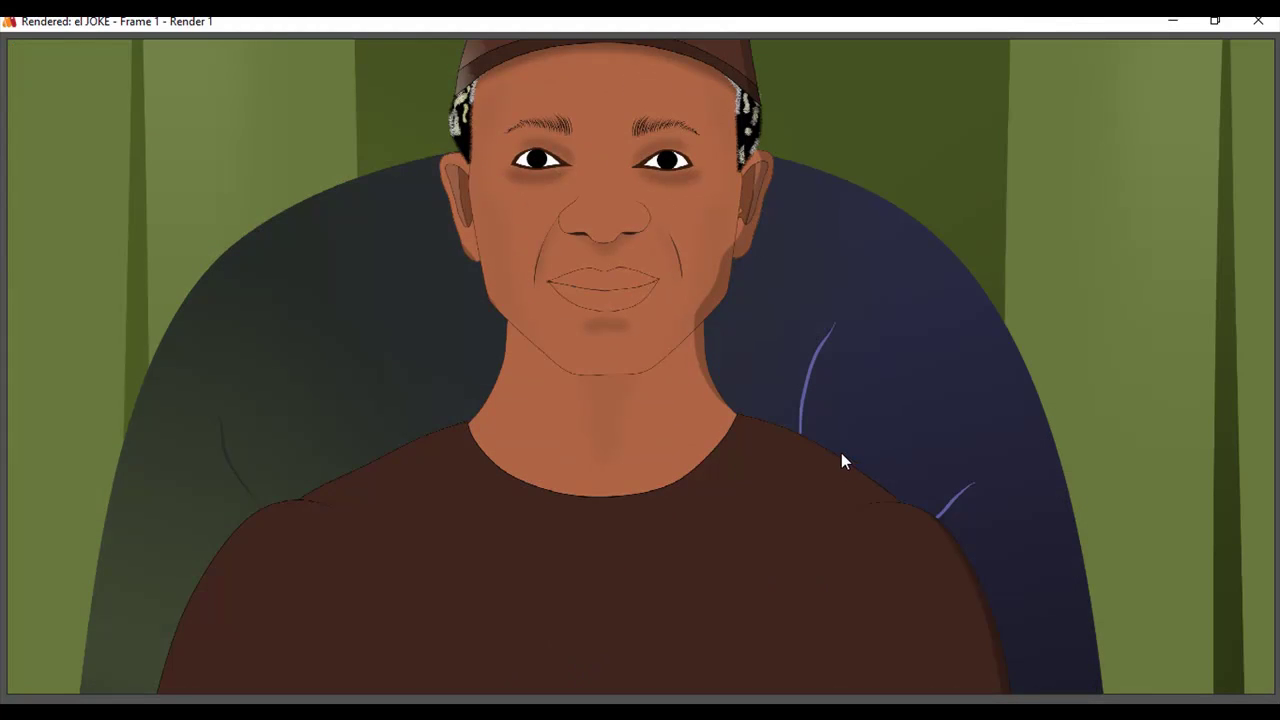
{"action": "scroll", "coordinate": [639, 104], "scroll_direction": "up", "scroll_amount": 3}
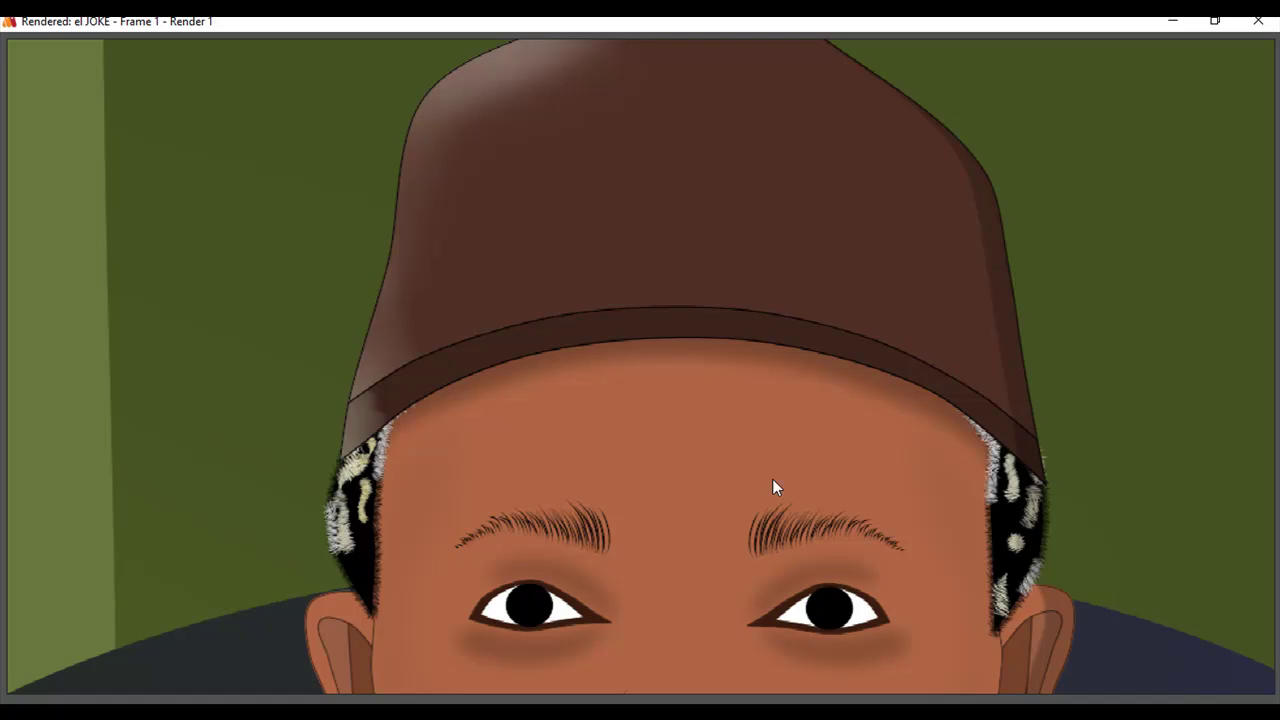
{"action": "scroll", "coordinate": [943, 339], "scroll_direction": "down", "scroll_amount": 4}
{"action": "left_click", "coordinate": [1173, 21]}
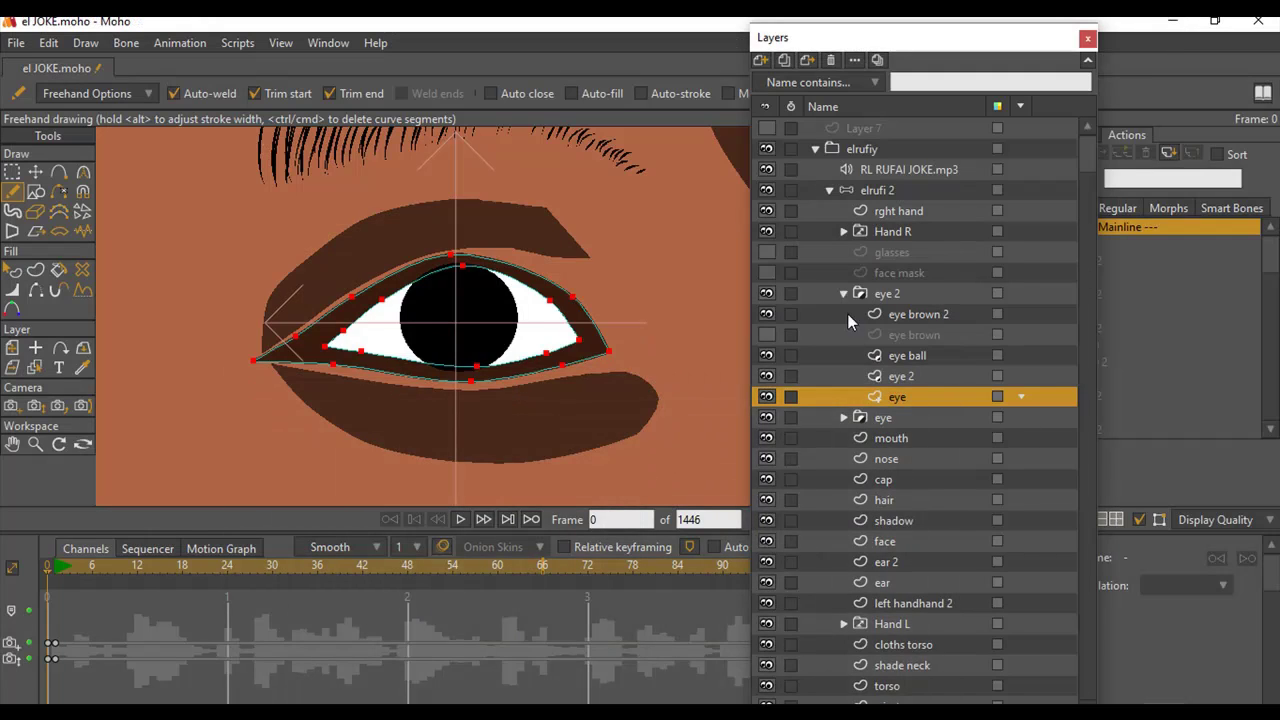
Collapse the eye 2 group and reframe the canvas on the character's upper body and control bones.
{"action": "scroll", "coordinate": [450, 332], "scroll_direction": "down", "scroll_amount": 10}
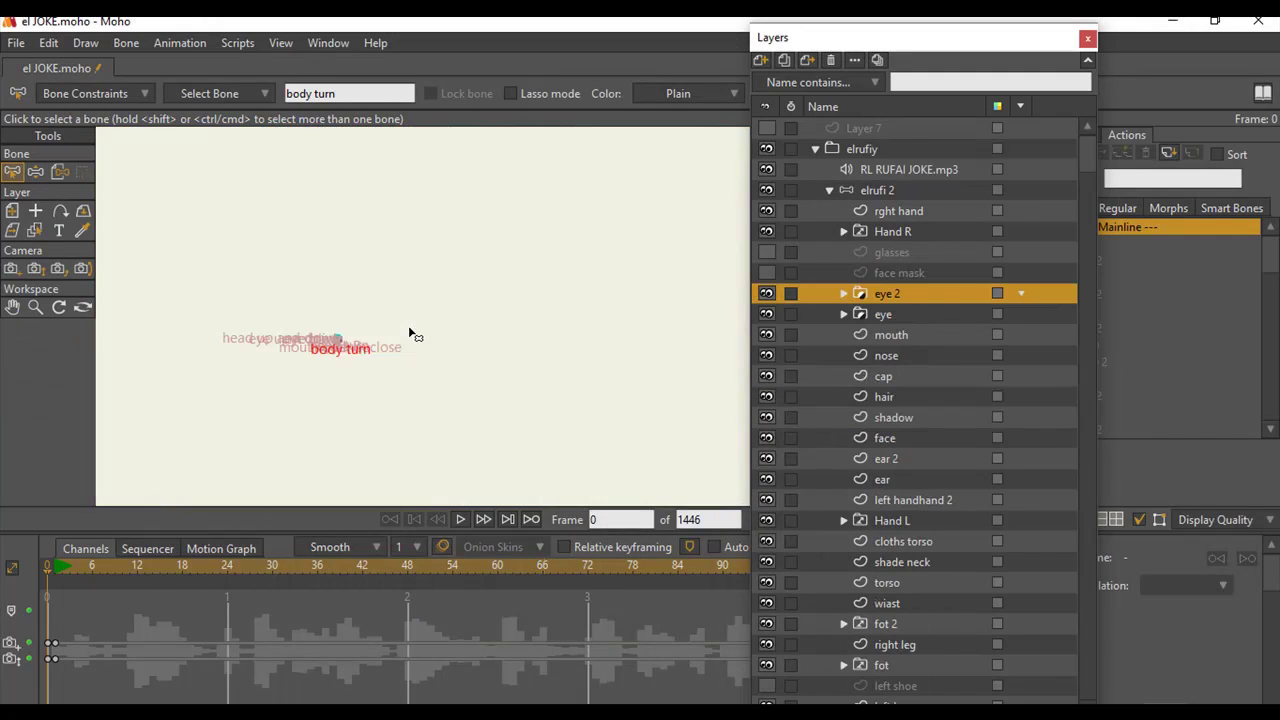
{"action": "scroll", "coordinate": [453, 332], "scroll_direction": "up", "scroll_amount": 5}
{"action": "left_click_drag", "start_coordinate": [110, 372], "coordinate": [605, 340]}
{"action": "left_click_drag", "start_coordinate": [678, 498], "coordinate": [520, 362]}
{"action": "scroll", "coordinate": [466, 386], "scroll_direction": "up", "scroll_amount": 5}
{"action": "left_click_drag", "start_coordinate": [324, 305], "coordinate": [497, 463]}
{"action": "left_click_drag", "start_coordinate": [422, 310], "coordinate": [449, 404]}
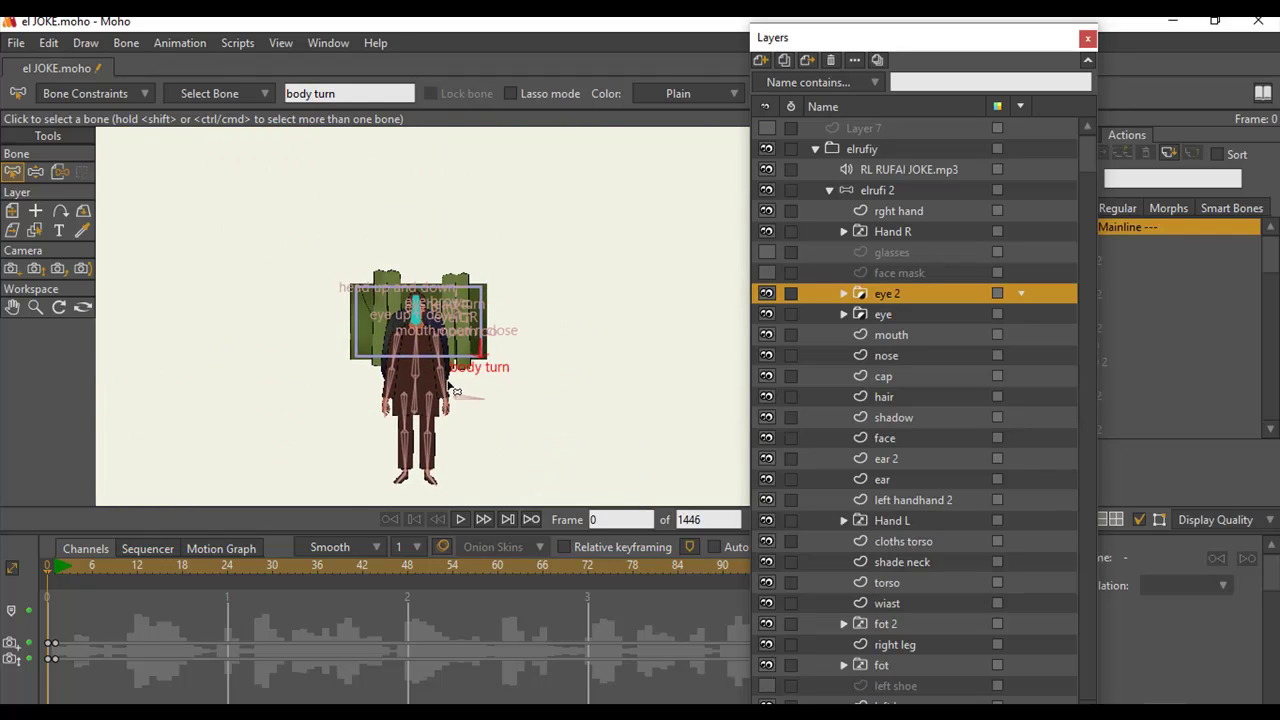
{"action": "scroll", "coordinate": [449, 358], "scroll_direction": "up", "scroll_amount": 7}
{"action": "left_click_drag", "start_coordinate": [433, 270], "coordinate": [539, 362]}
{"action": "scroll", "coordinate": [532, 341], "scroll_direction": "up", "scroll_amount": 4}
{"action": "left_click_drag", "start_coordinate": [534, 351], "coordinate": [574, 333]}
{"action": "scroll", "coordinate": [574, 333], "scroll_direction": "down", "scroll_amount": 5}
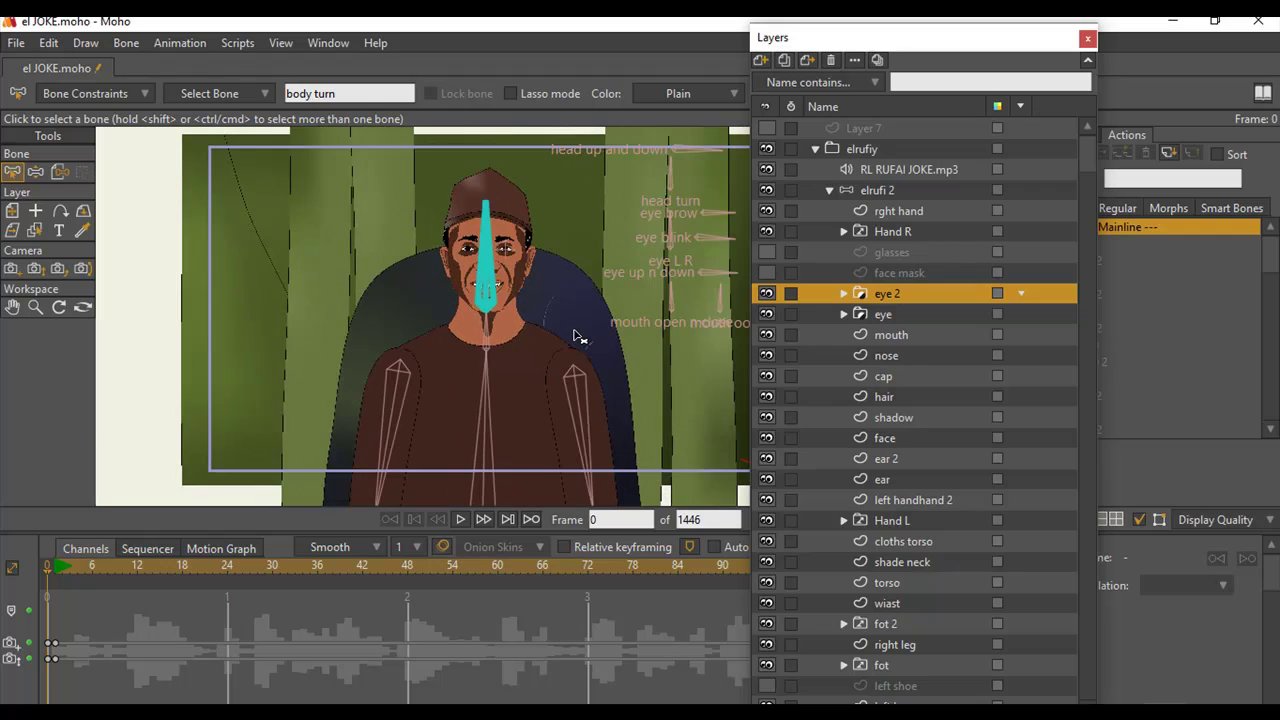
Select the cap layer, hide it to expose the hair underneath, and show it again.
{"action": "left_click", "coordinate": [900, 377]}
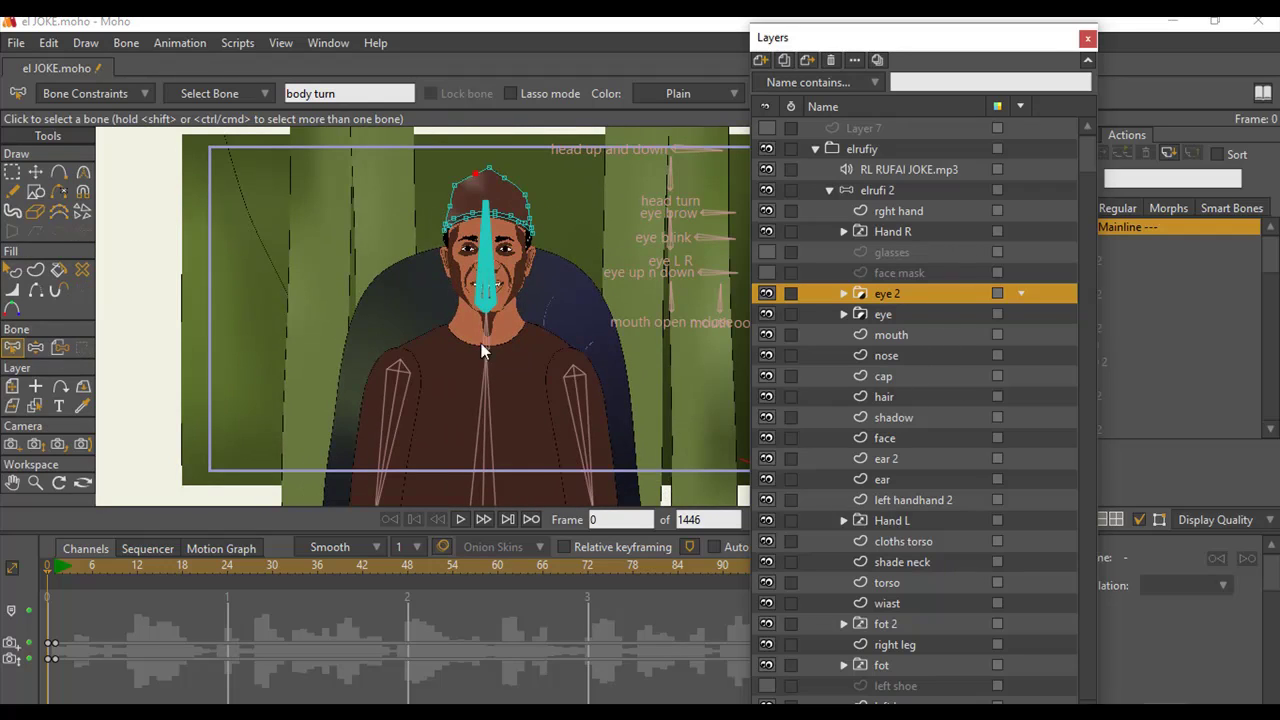
{"action": "scroll", "coordinate": [533, 340], "scroll_direction": "up", "scroll_amount": 4}
{"action": "left_click_drag", "start_coordinate": [528, 333], "coordinate": [522, 349]}
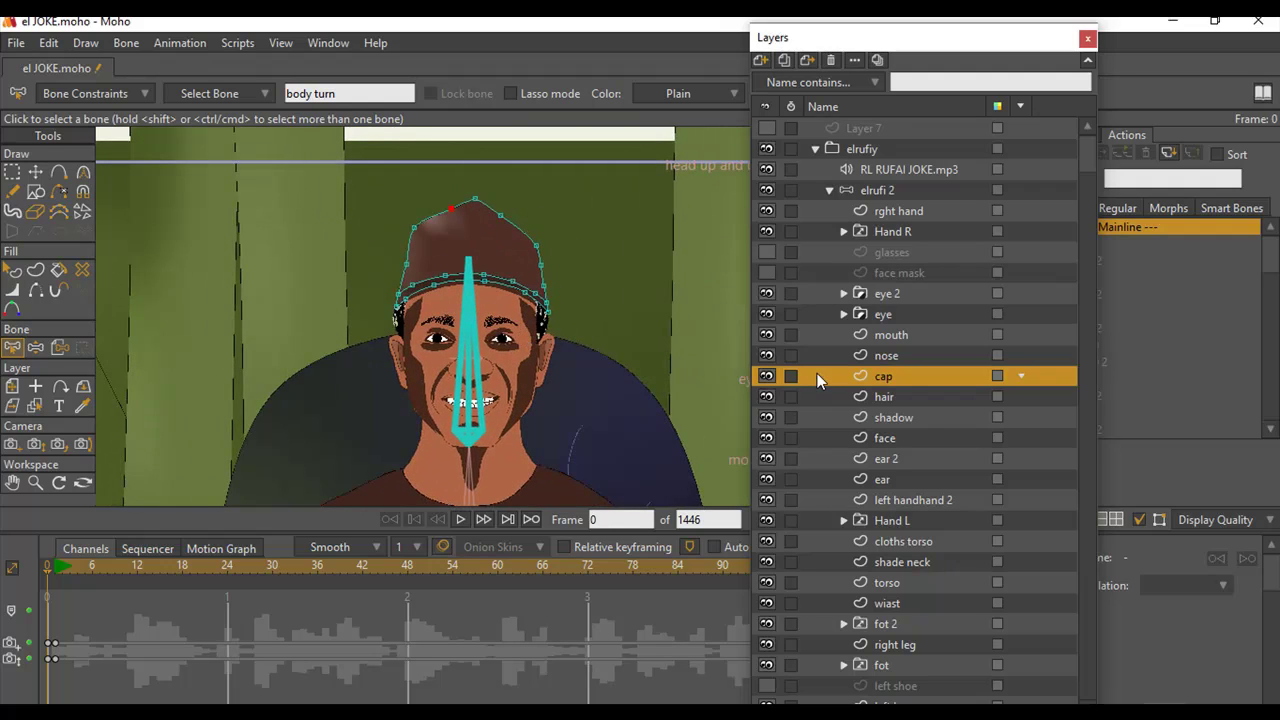
{"action": "left_click", "coordinate": [766, 376]}
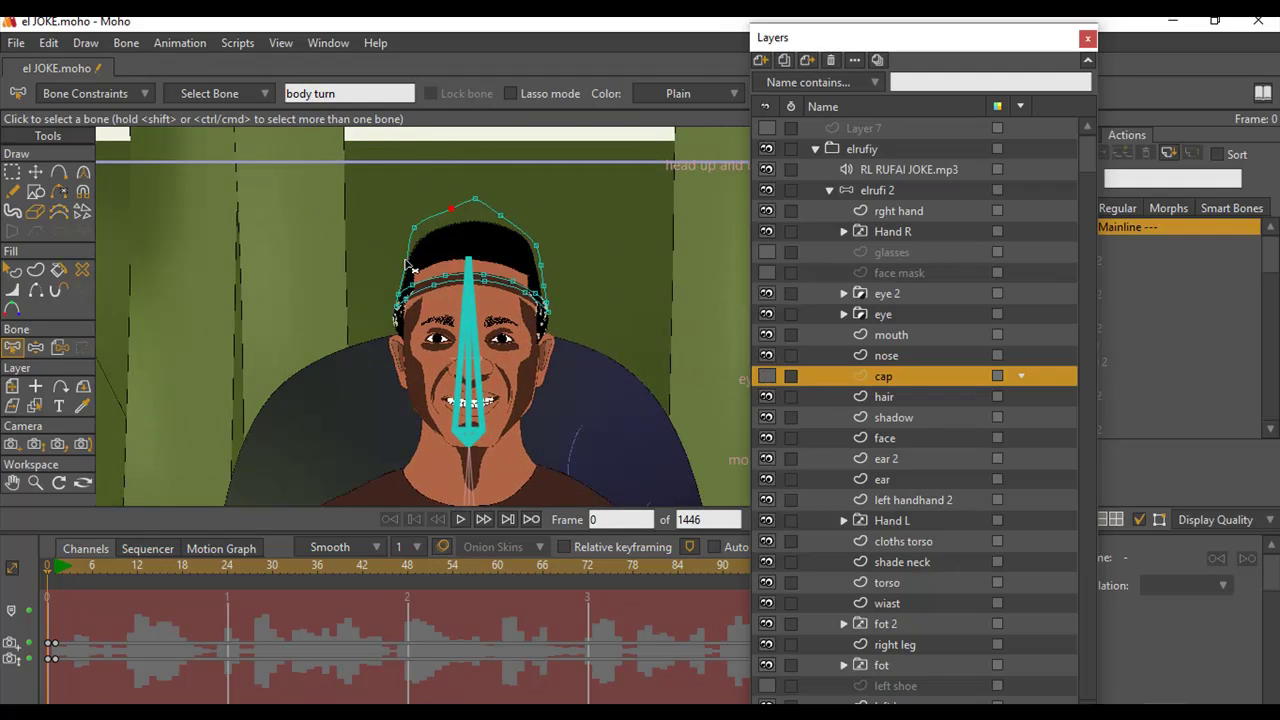
{"action": "left_click", "coordinate": [767, 377]}
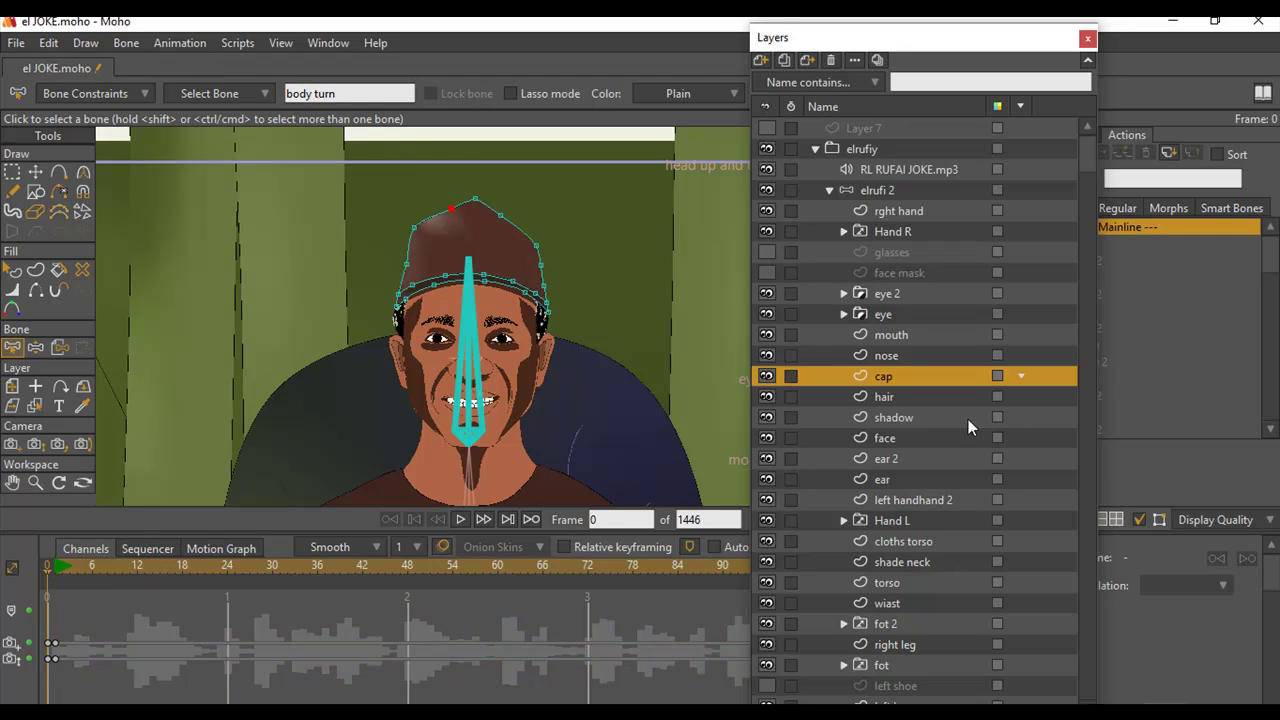
Select the hair layer, hide the cap layer, select the face layer and move the Layers window to uncover the style settings.
{"action": "left_click", "coordinate": [900, 397]}
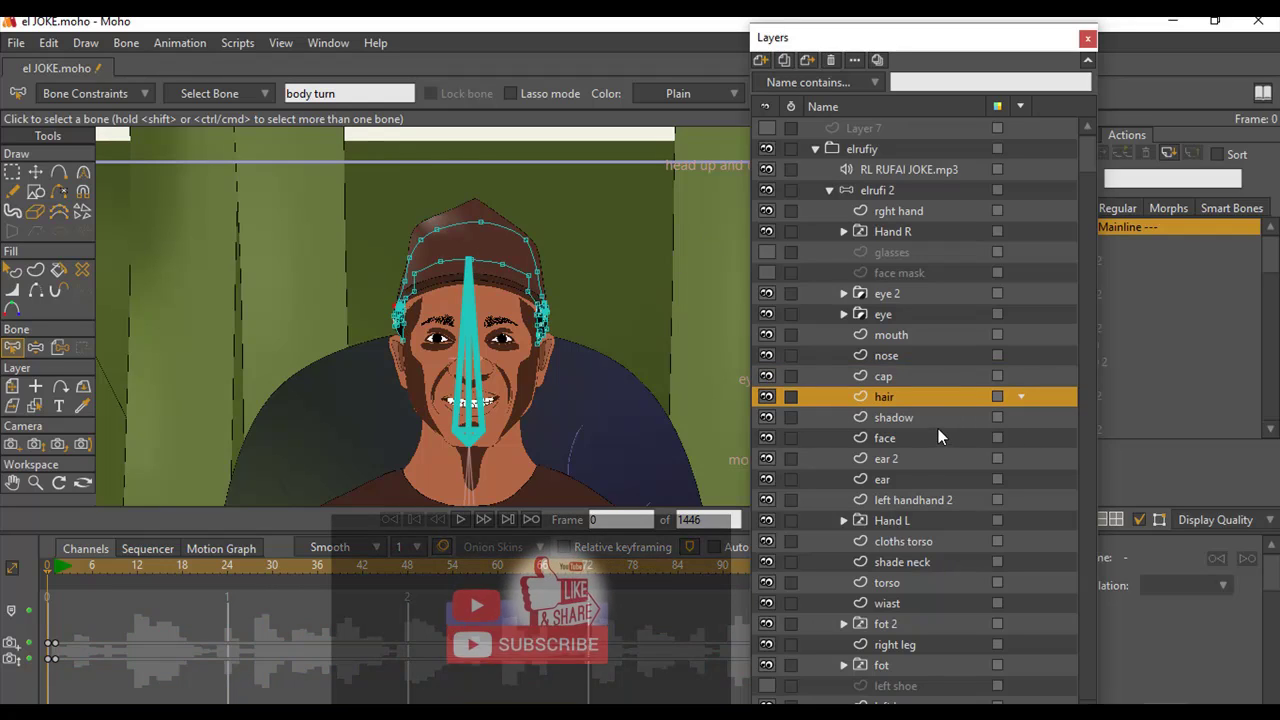
{"action": "left_click", "coordinate": [768, 377]}
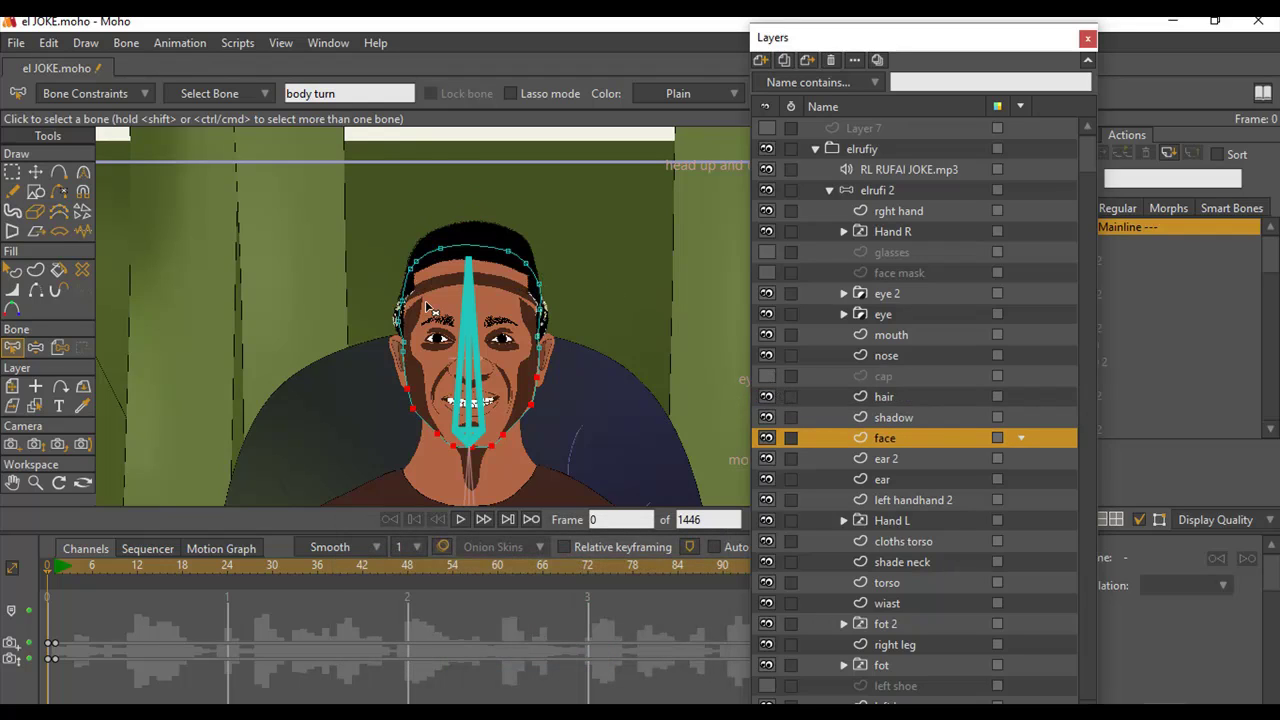
{"action": "left_click_drag", "start_coordinate": [938, 42], "coordinate": [821, 47]}
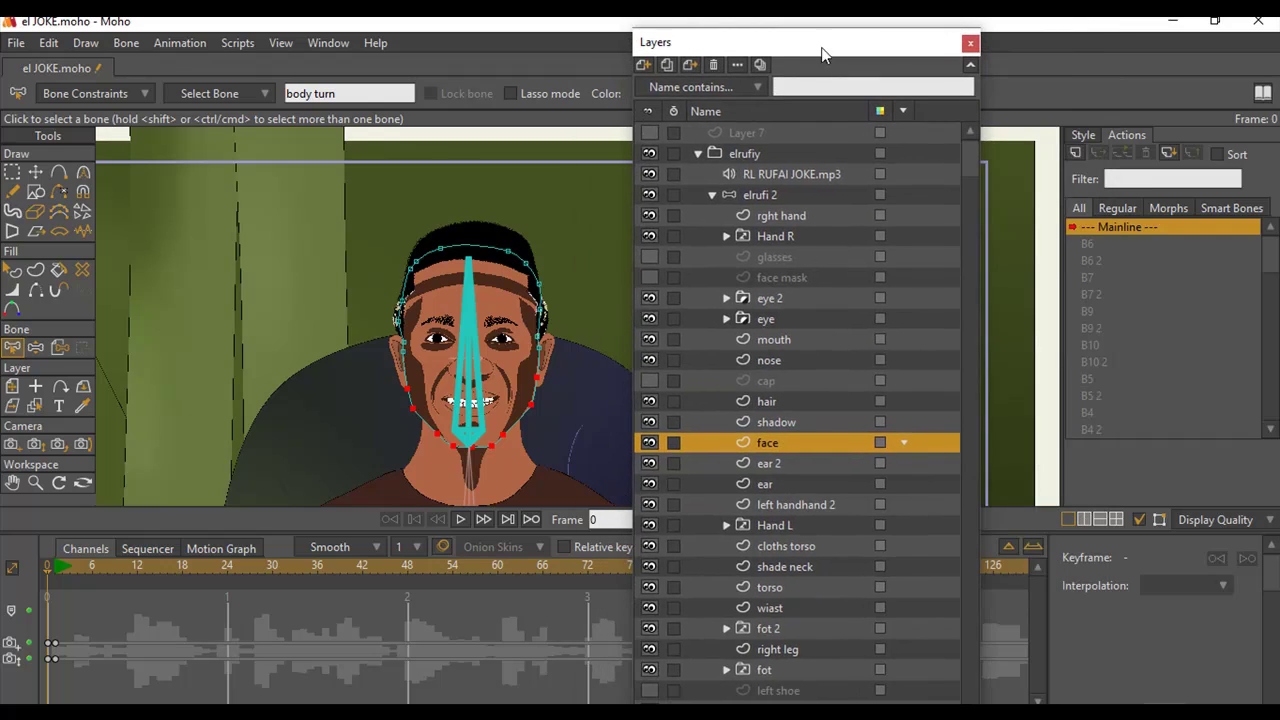
Select the hair shape and view its CK Hairy Toon brush settings, accepting them as they are.
{"action": "left_click", "coordinate": [1081, 139]}
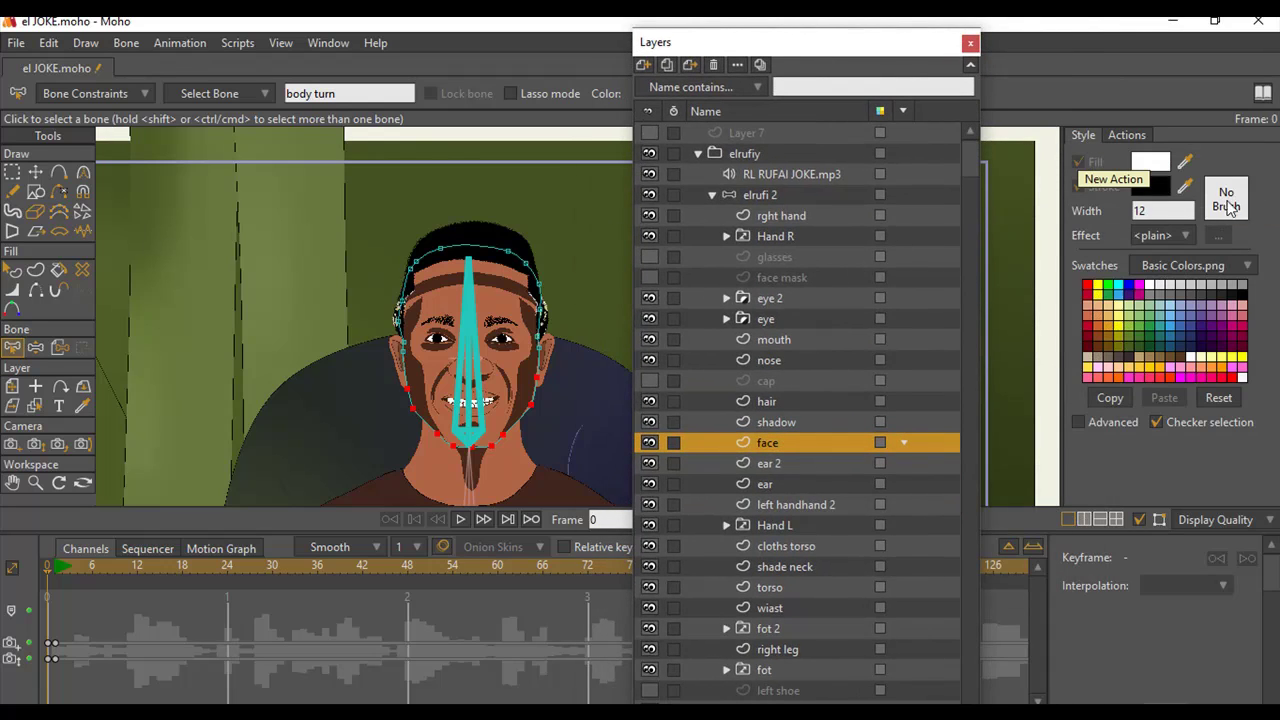
{"action": "left_click", "coordinate": [13, 270]}
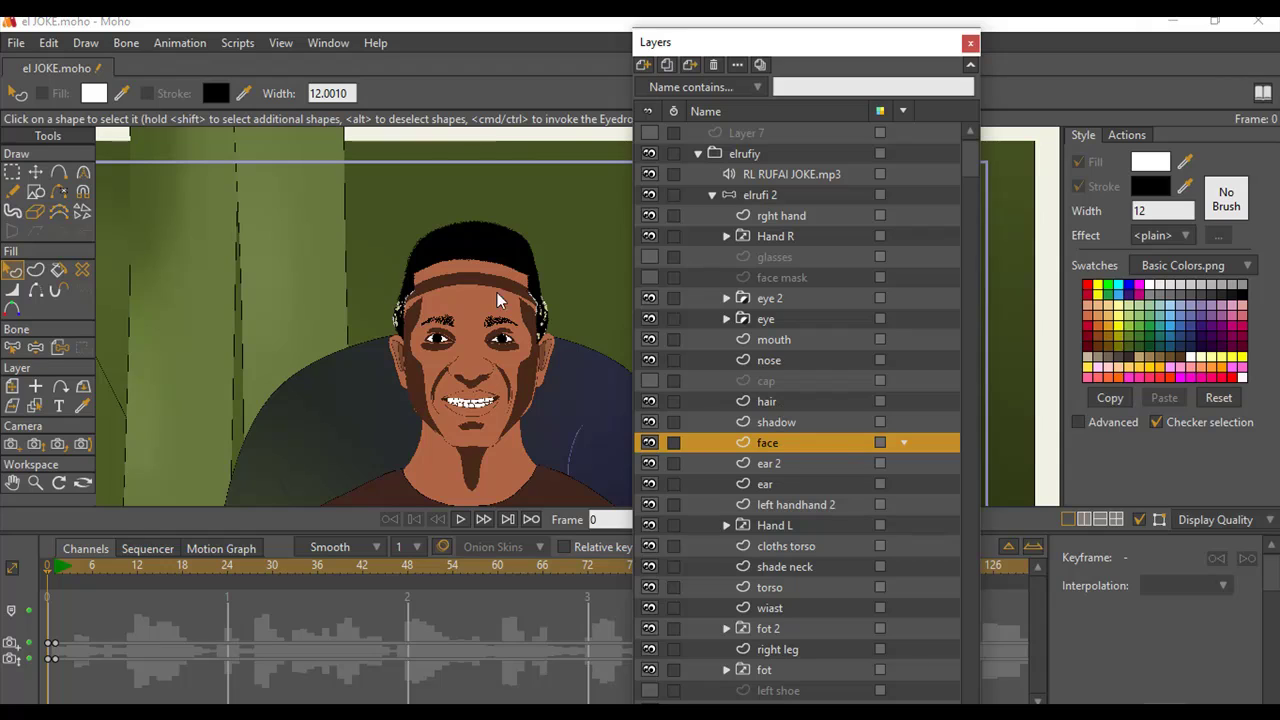
{"action": "left_click", "coordinate": [473, 258]}
{"action": "left_click", "coordinate": [1246, 210]}
{"action": "left_click_drag", "start_coordinate": [633, 140], "coordinate": [676, 37]}
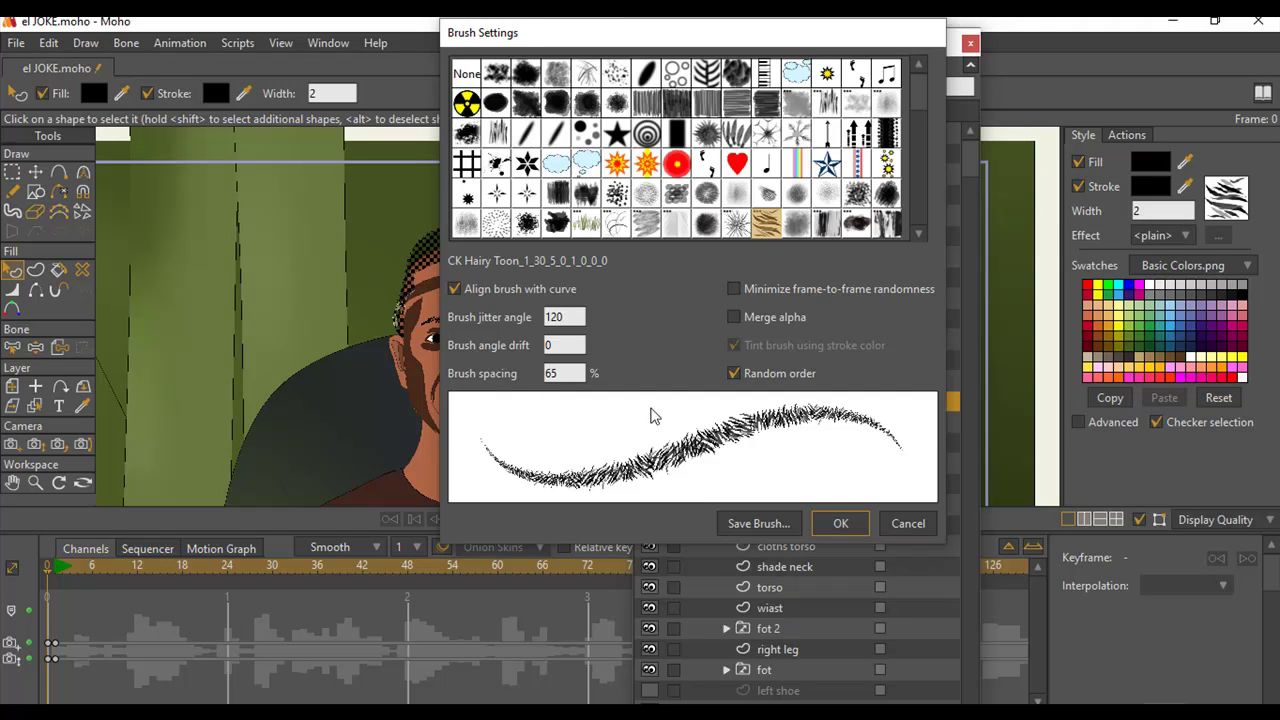
{"action": "left_click", "coordinate": [840, 526]}
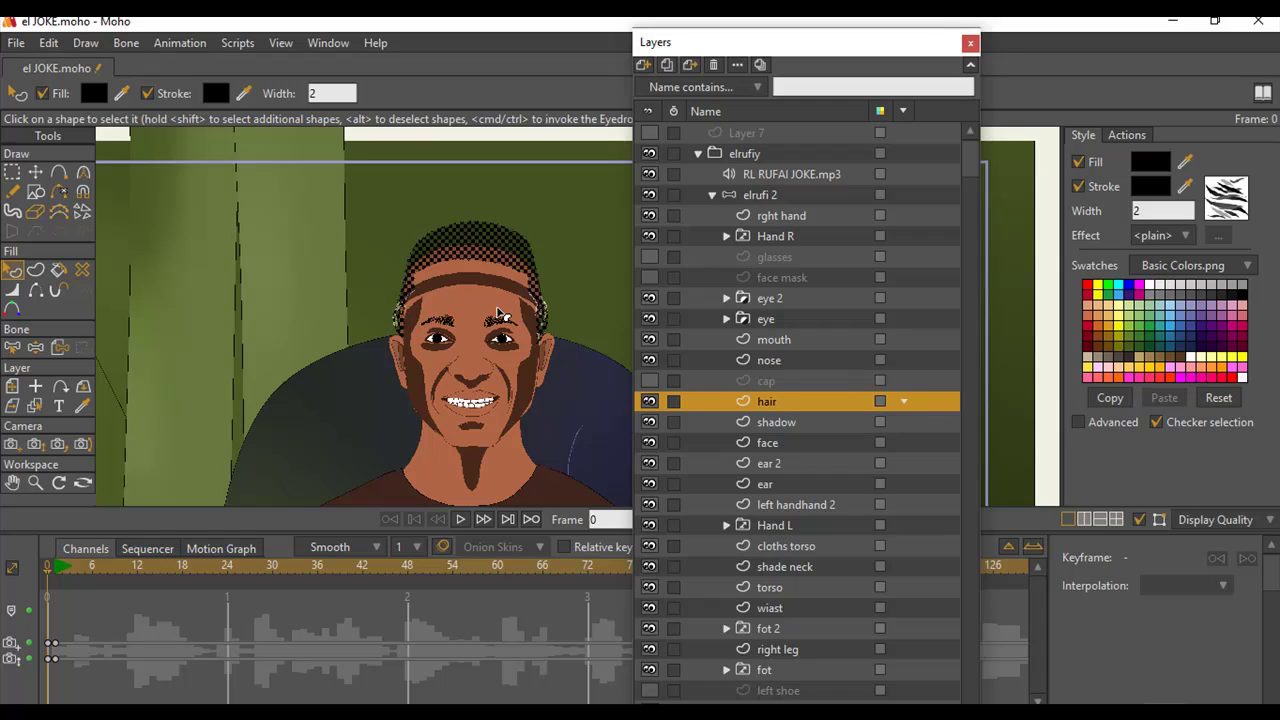
Deselect the hair shape, examine the hair edges up close, and show the cap layer again.
{"action": "left_click", "coordinate": [308, 225]}
{"action": "scroll", "coordinate": [460, 300], "scroll_direction": "up", "scroll_amount": 4}
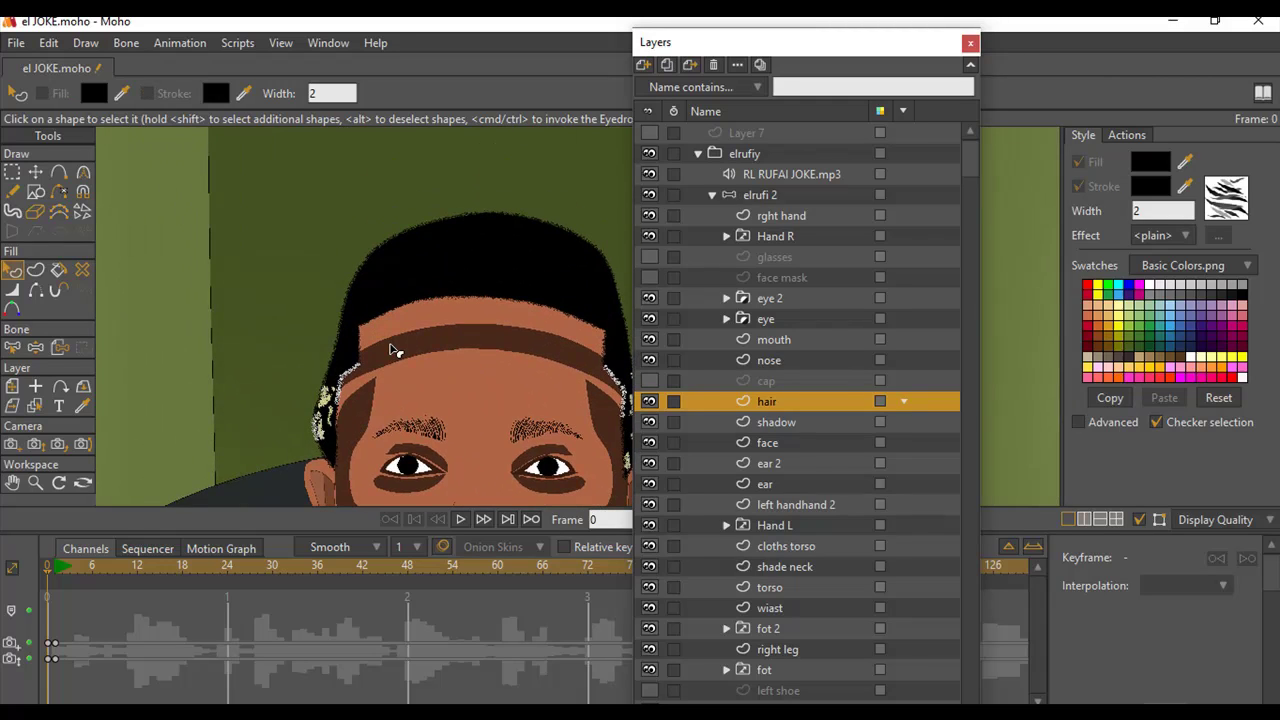
{"action": "scroll", "coordinate": [391, 351], "scroll_direction": "down", "scroll_amount": 4}
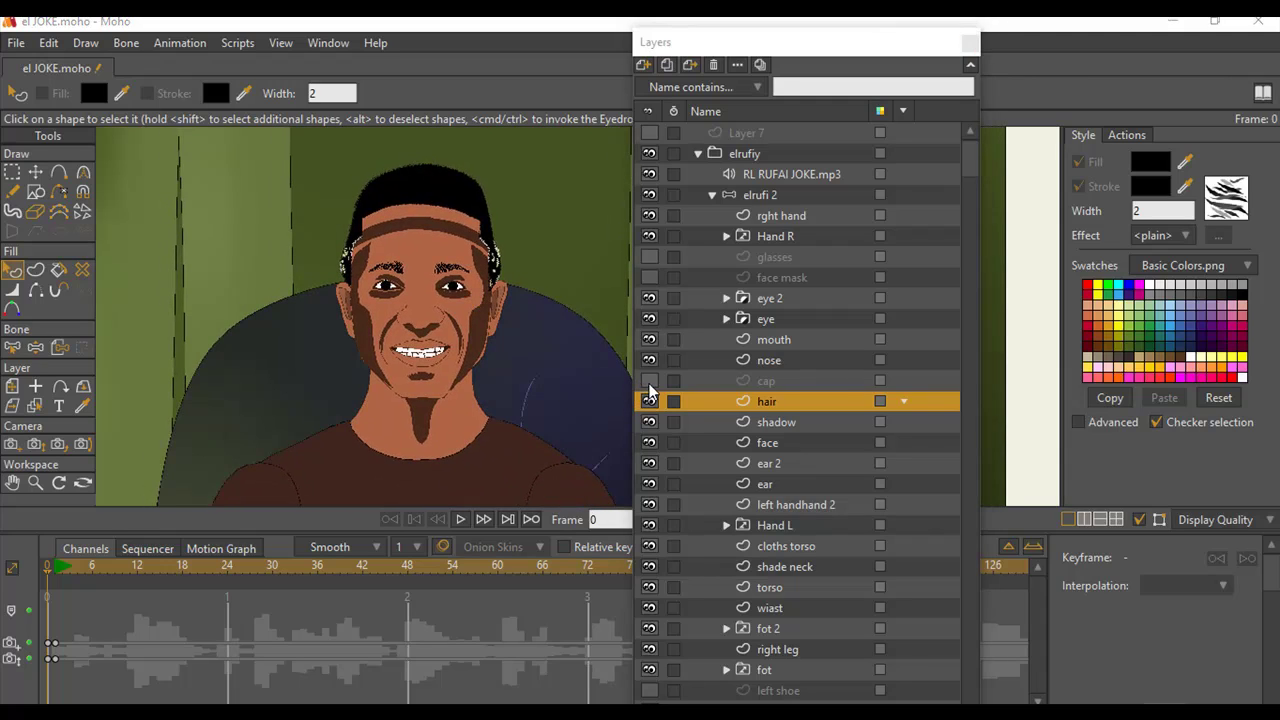
{"action": "left_click", "coordinate": [649, 381]}
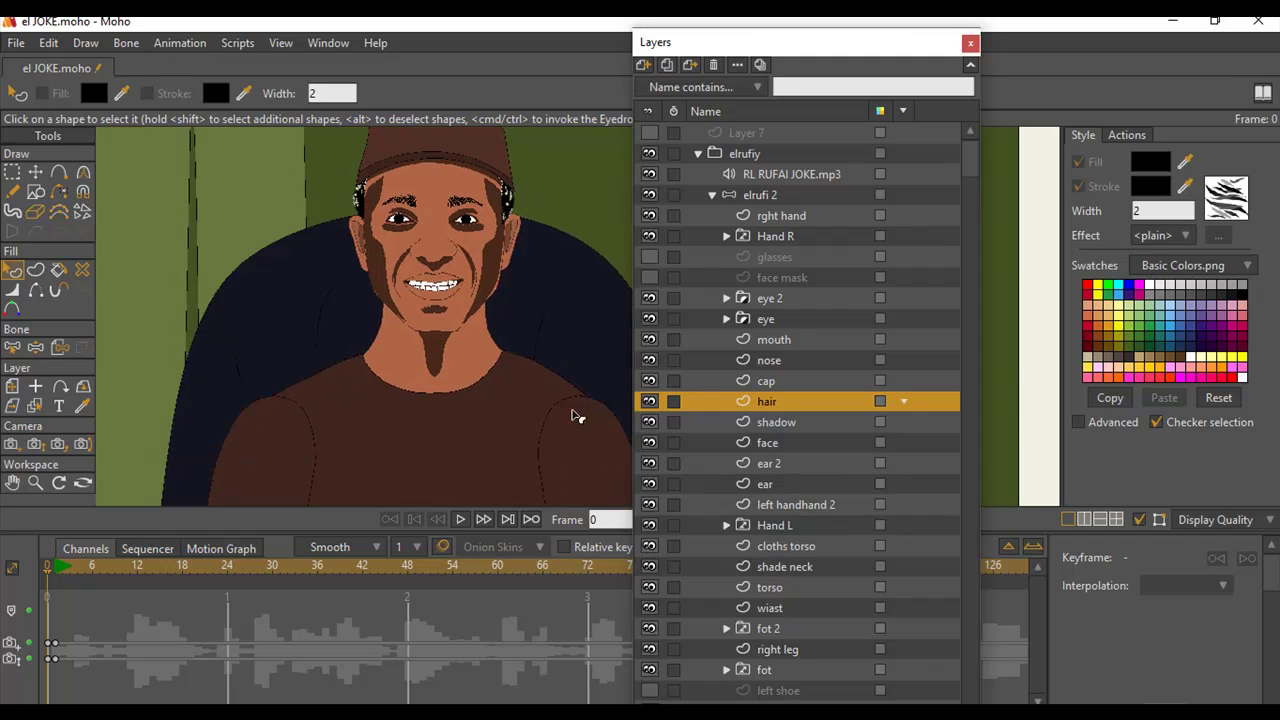
Select the mouth layer and display its points with Select Points to examine the lips, teeth and cheek lines.
{"action": "scroll", "coordinate": [766, 420], "scroll_direction": "down", "scroll_amount": 3}
{"action": "scroll", "coordinate": [778, 420], "scroll_direction": "down", "scroll_amount": 1}
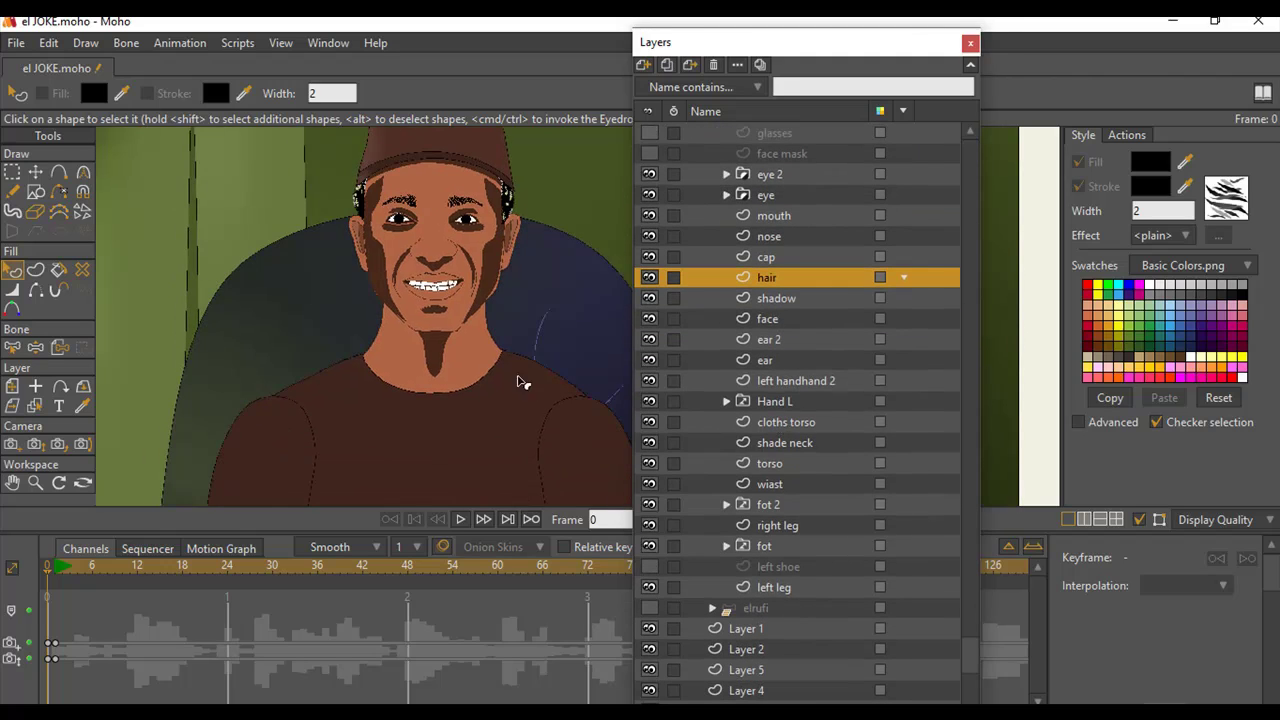
{"action": "scroll", "coordinate": [770, 430], "scroll_direction": "up", "scroll_amount": 5}
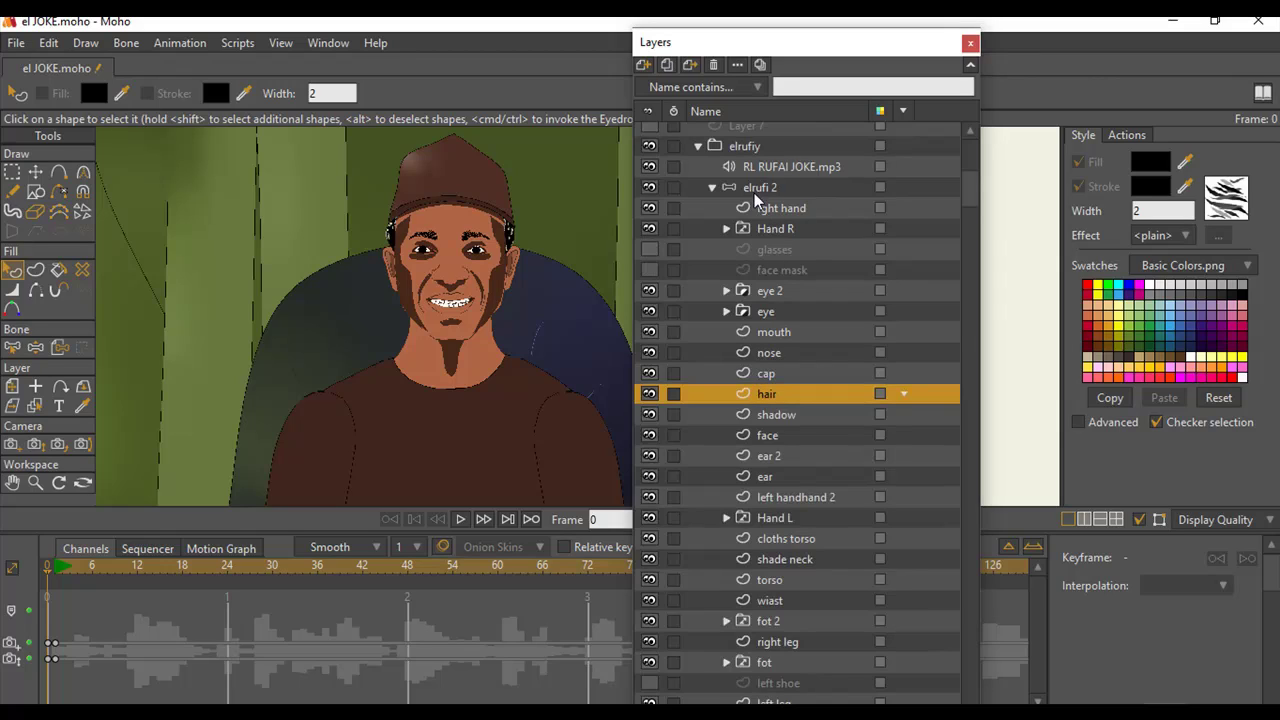
{"action": "left_click", "coordinate": [784, 340]}
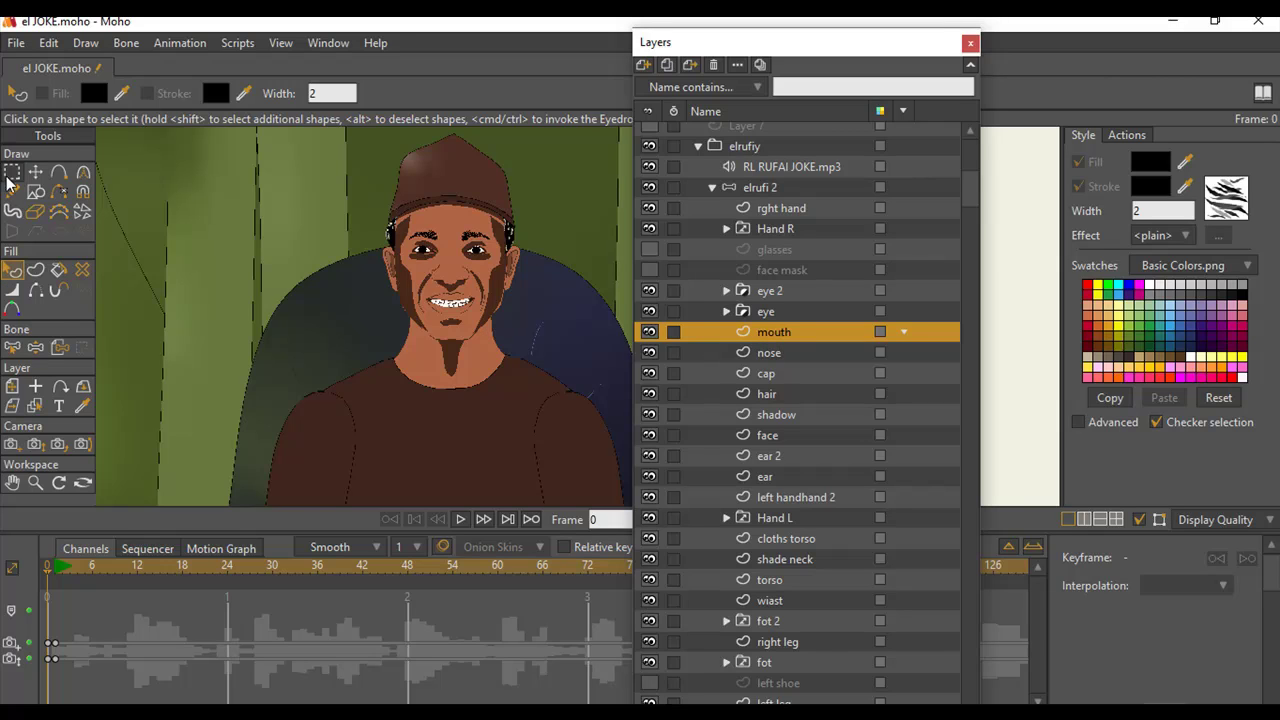
{"action": "key", "text": "g"}
{"action": "scroll", "coordinate": [467, 343], "scroll_direction": "up", "scroll_amount": 8}
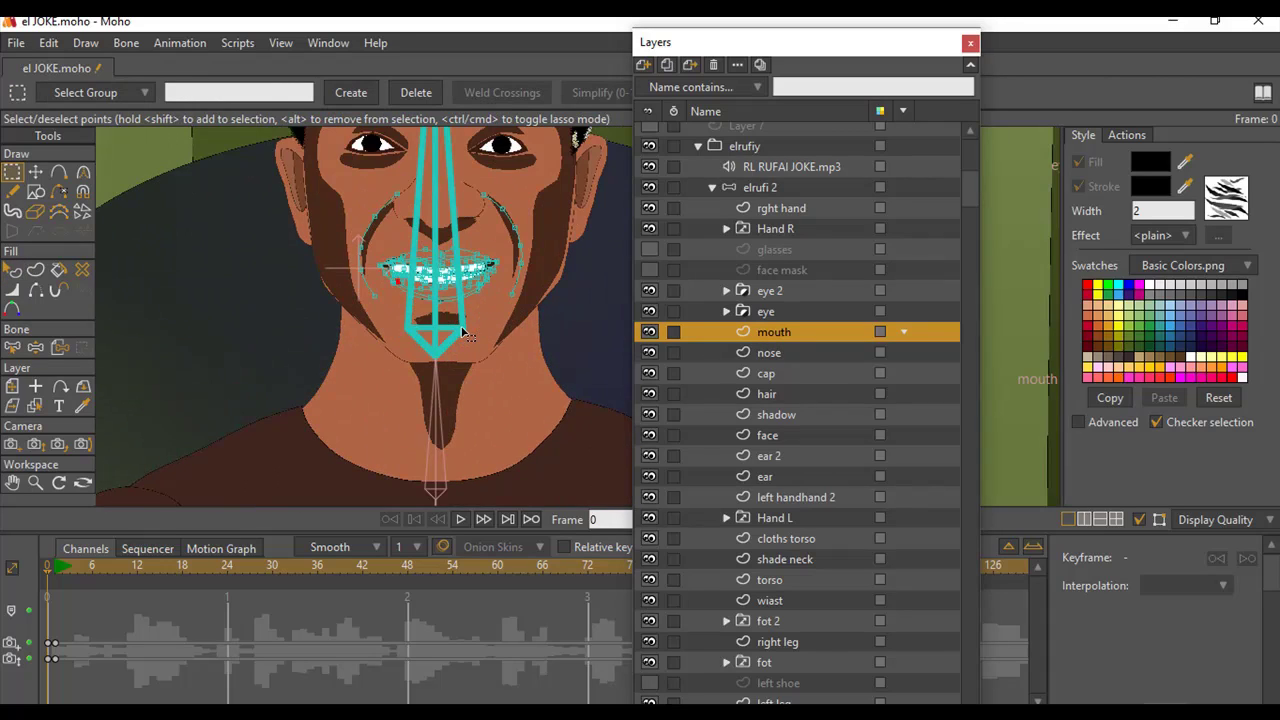
{"action": "scroll", "coordinate": [465, 471], "scroll_direction": "down", "scroll_amount": 3}
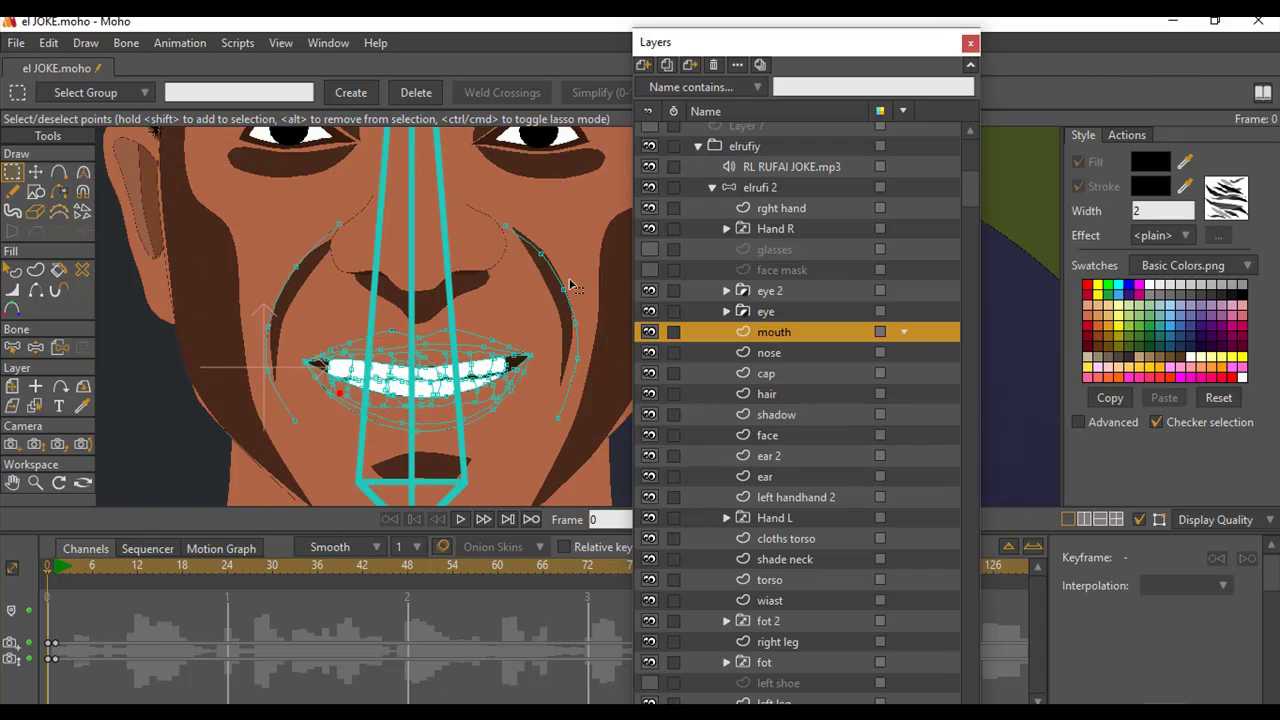
Move the Layers window off the face, select the elrufi 2 bone layer and bring its face control bones into view.
{"action": "left_click_drag", "start_coordinate": [721, 47], "coordinate": [904, 34]}
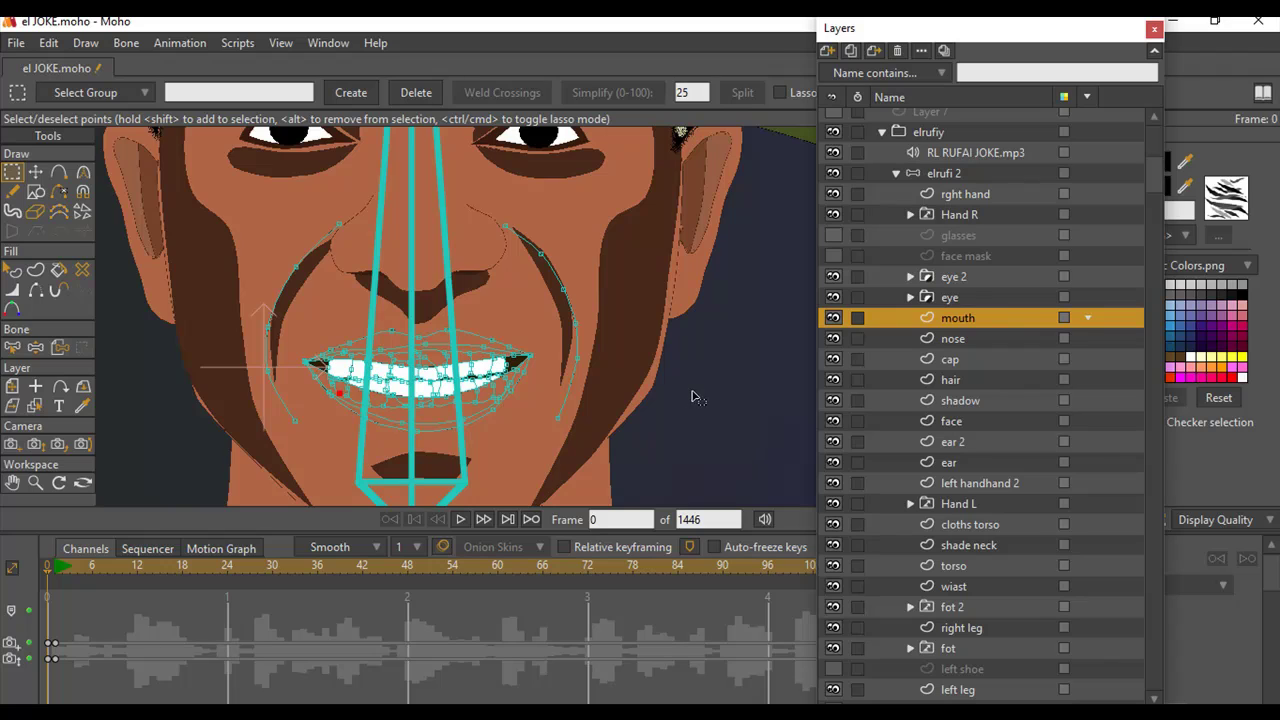
{"action": "scroll", "coordinate": [694, 394], "scroll_direction": "down", "scroll_amount": 2}
{"action": "left_click", "coordinate": [924, 170]}
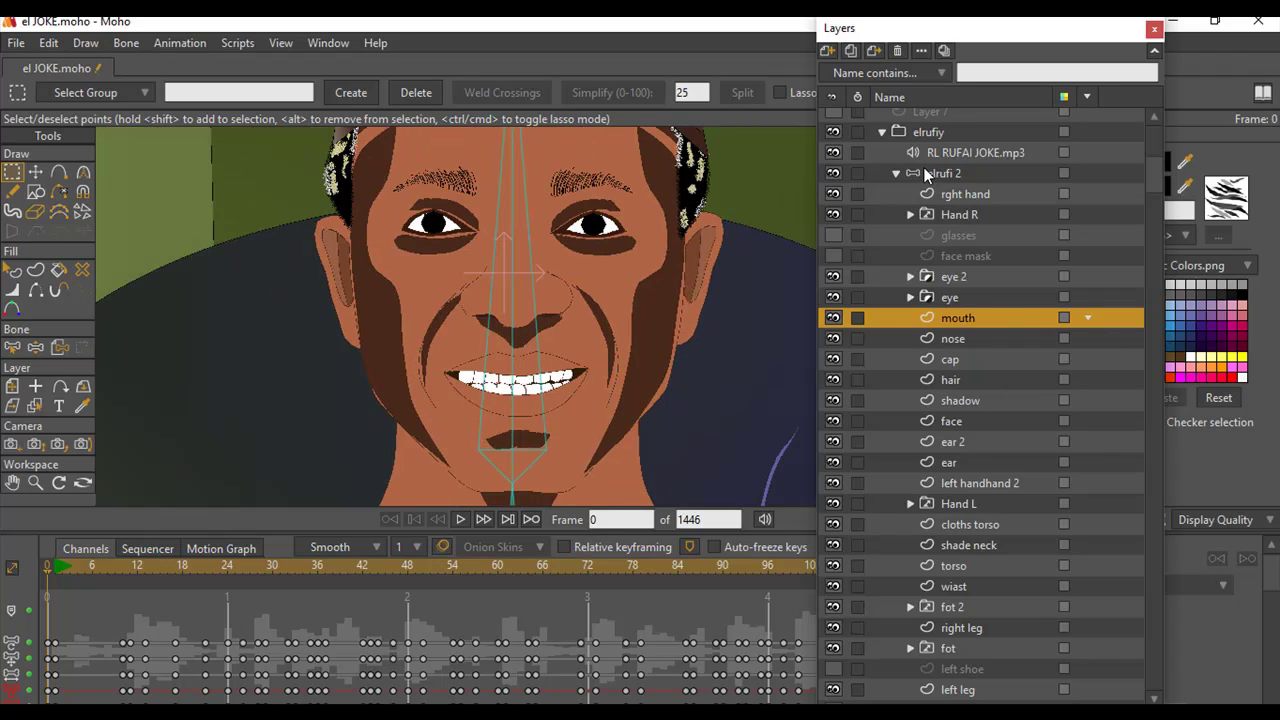
{"action": "left_click_drag", "start_coordinate": [500, 348], "coordinate": [206, 324]}
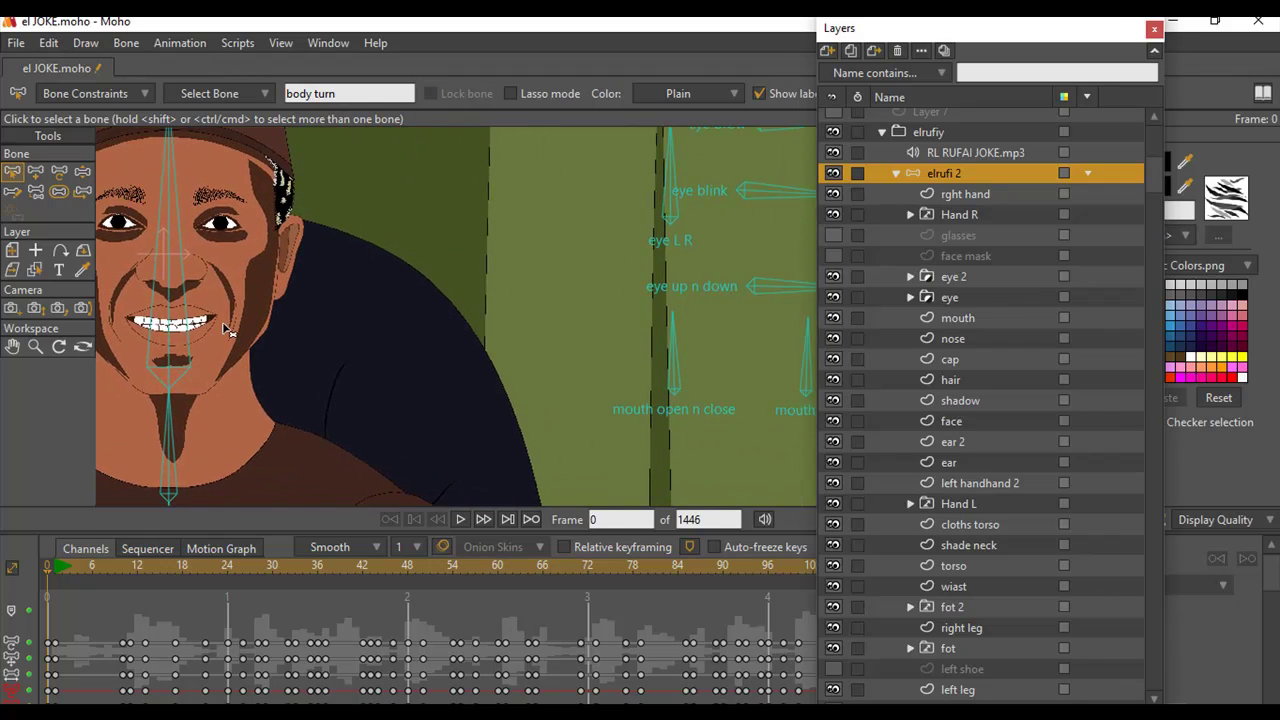
Test the mouth open n close control bone and the head bone with Manipulate Bones.
{"action": "left_click", "coordinate": [82, 171]}
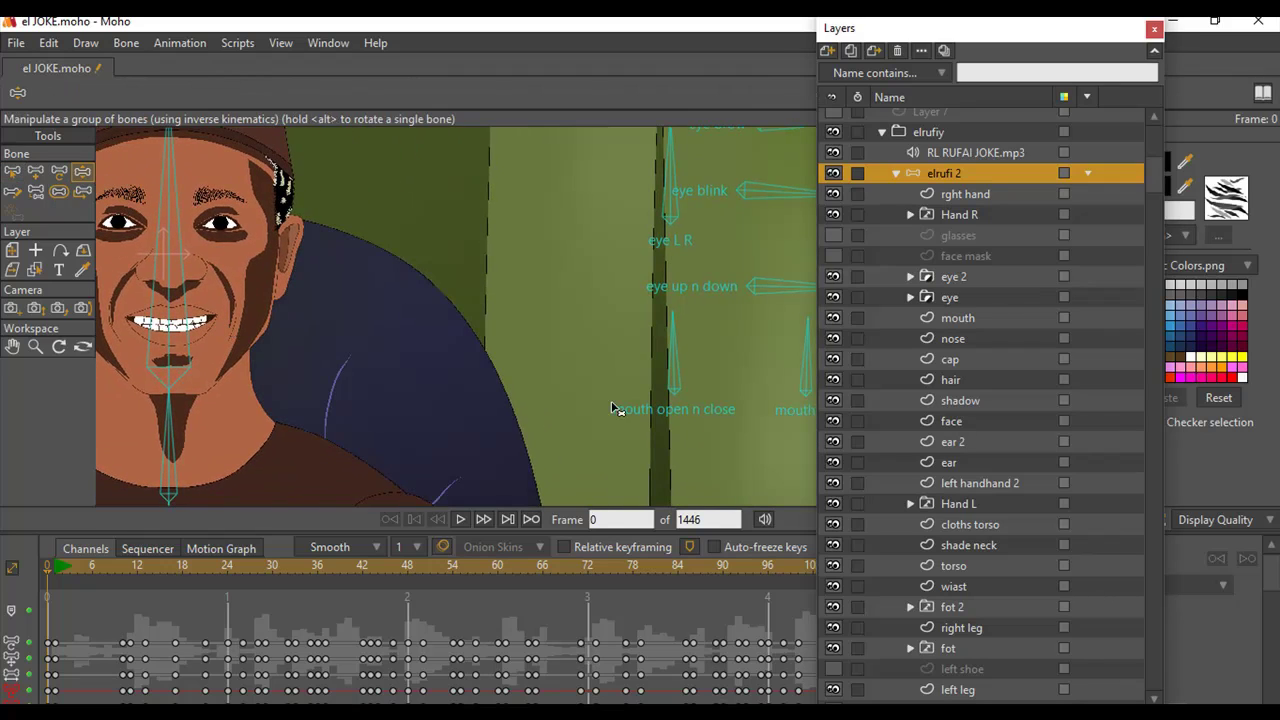
{"action": "left_click", "coordinate": [700, 343]}
{"action": "left_click_drag", "start_coordinate": [705, 344], "coordinate": [688, 320]}
{"action": "left_click", "coordinate": [232, 298]}
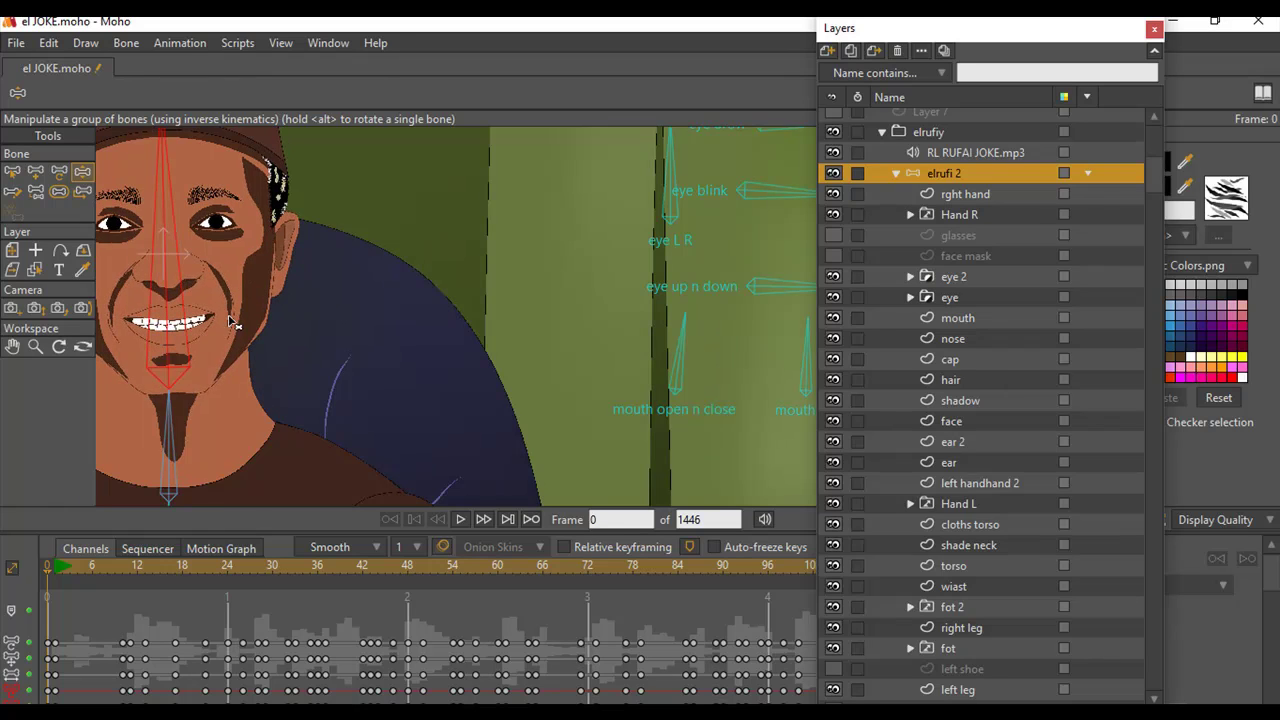
{"action": "left_click_drag", "start_coordinate": [680, 337], "coordinate": [624, 332]}
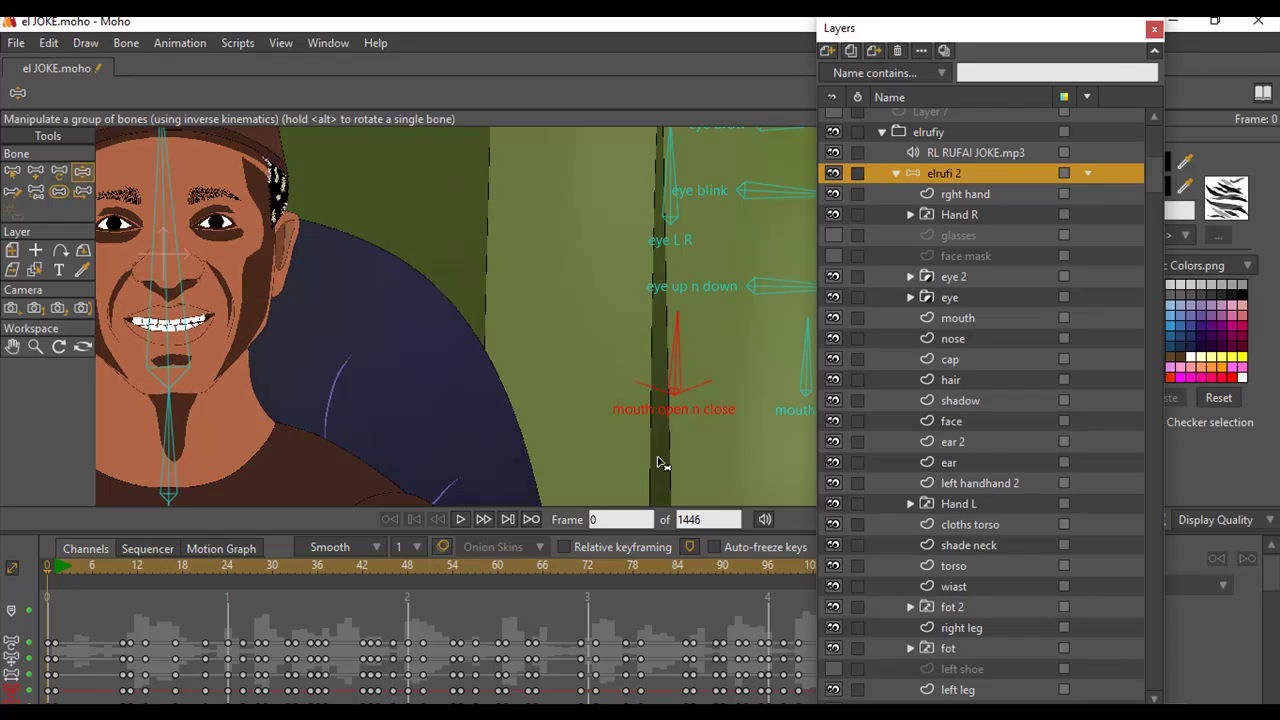
Select the mouth layer again and examine the outlines of the lips and individual teeth up close.
{"action": "left_click_drag", "start_coordinate": [275, 382], "coordinate": [473, 367]}
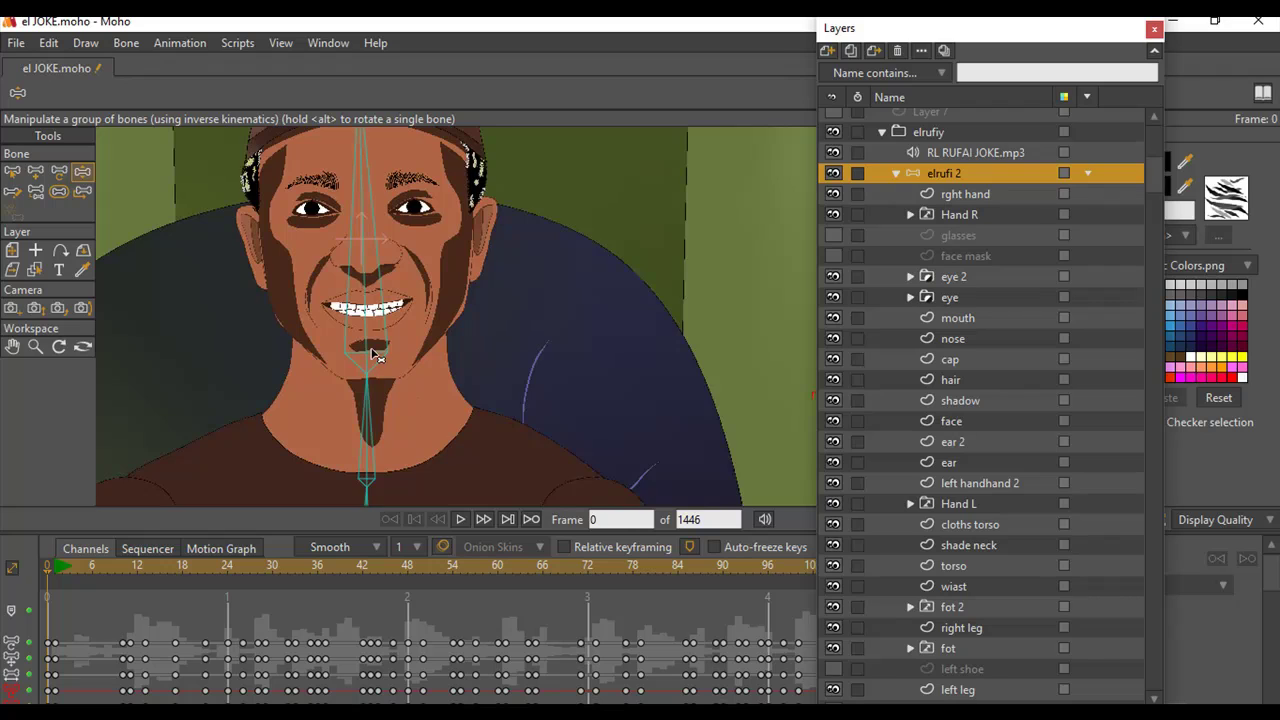
{"action": "scroll", "coordinate": [385, 305], "scroll_direction": "up", "scroll_amount": 3}
{"action": "left_click_drag", "start_coordinate": [381, 299], "coordinate": [408, 378]}
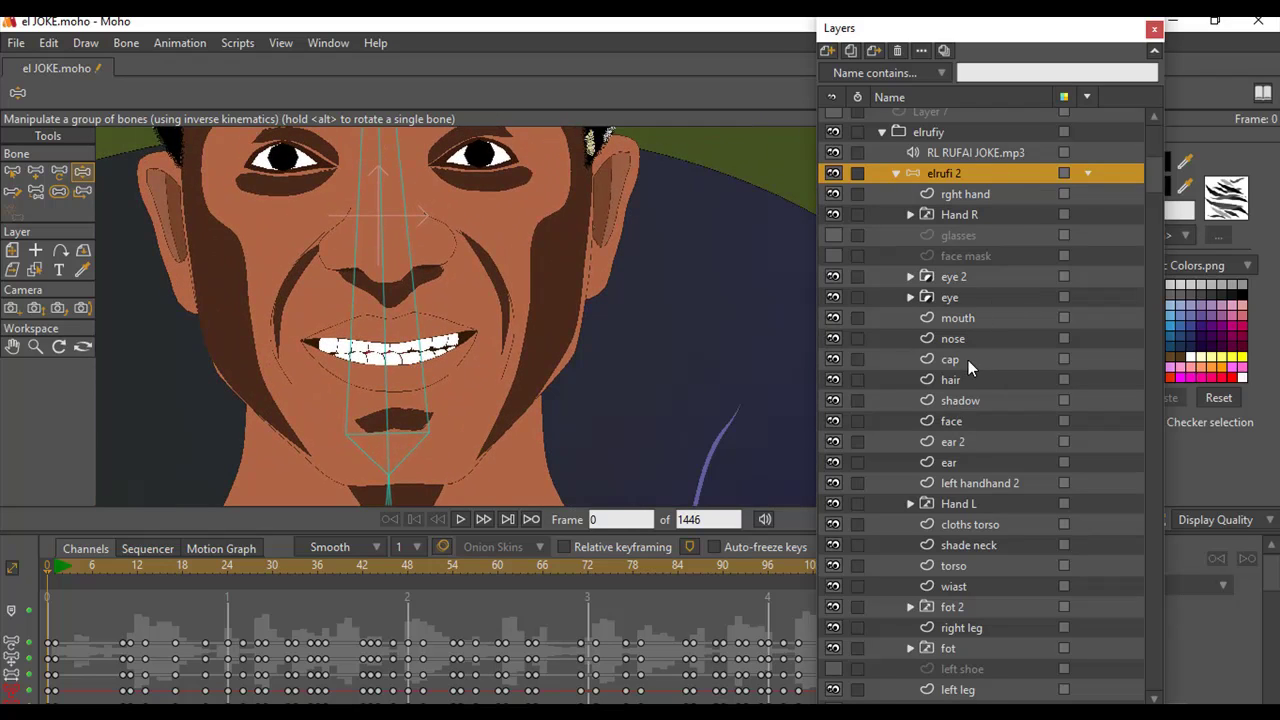
{"action": "left_click", "coordinate": [968, 318]}
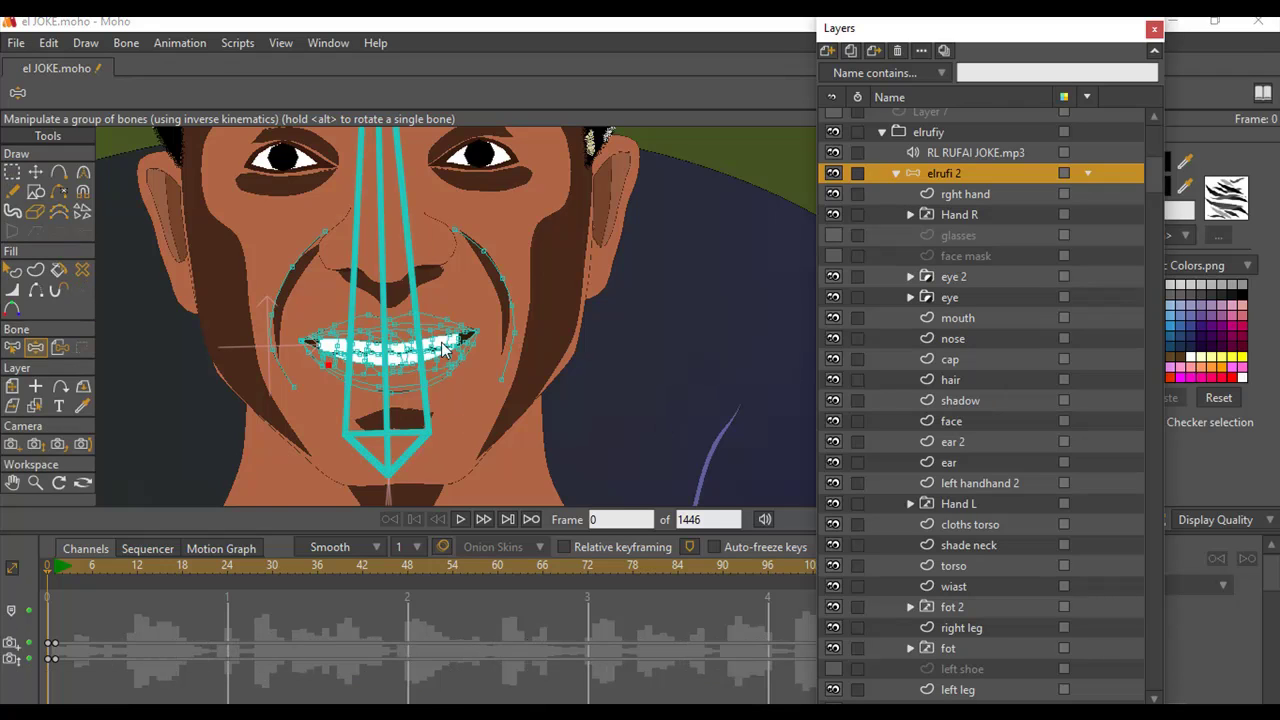
{"action": "scroll", "coordinate": [408, 358], "scroll_direction": "up", "scroll_amount": 2}
{"action": "scroll", "coordinate": [410, 366], "scroll_direction": "up", "scroll_amount": 4}
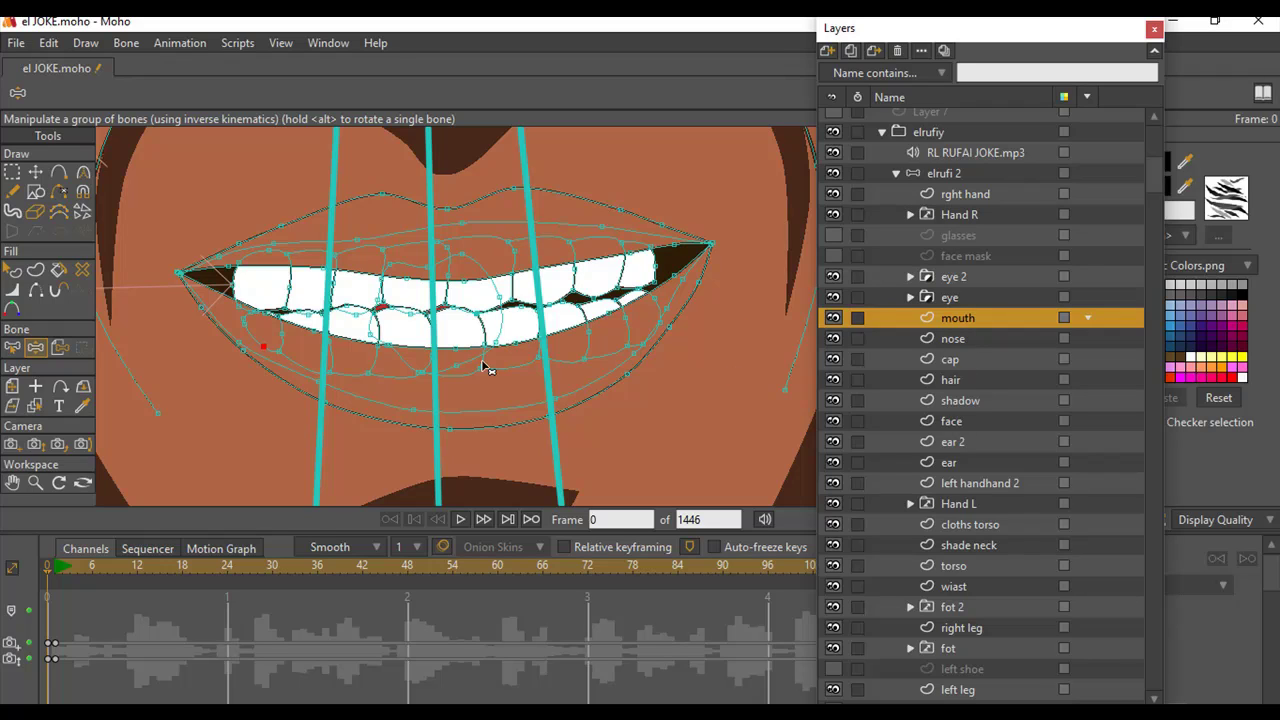
Toggle the mouth layer's visibility off and on, then select the eye group and review the whole face.
{"action": "left_click", "coordinate": [836, 321]}
{"action": "left_click", "coordinate": [834, 318]}
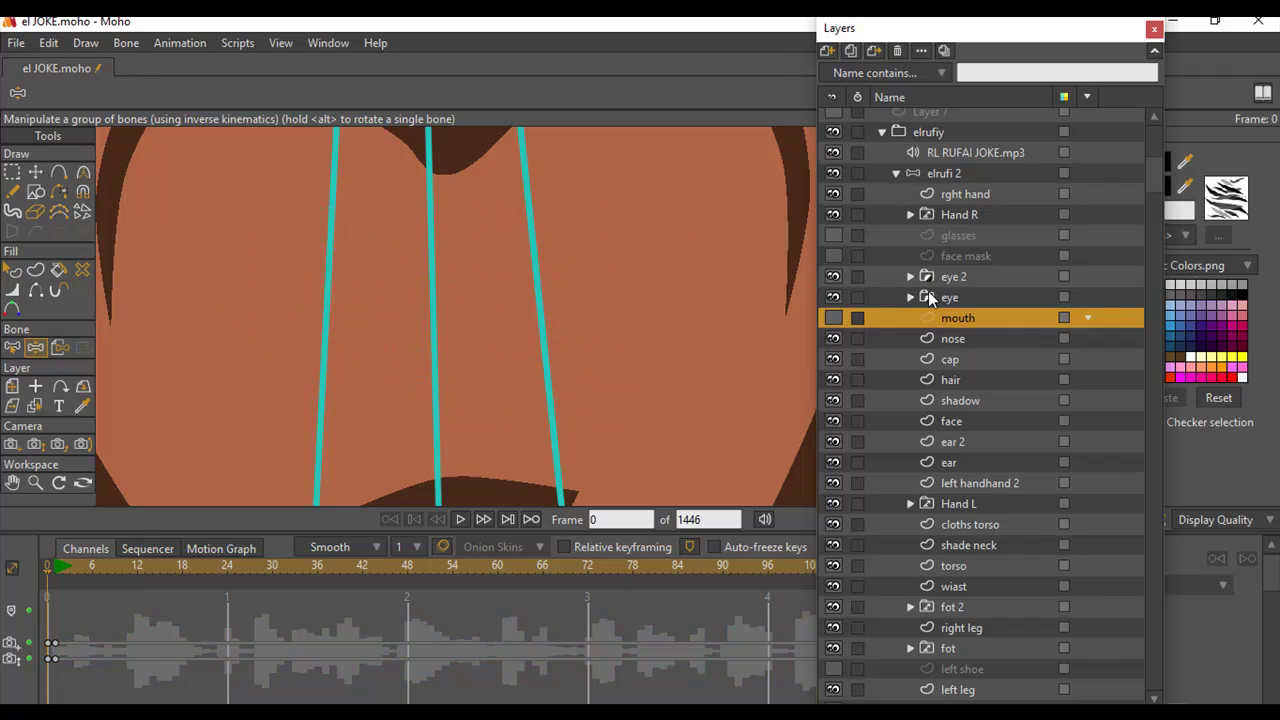
{"action": "left_click", "coordinate": [834, 318]}
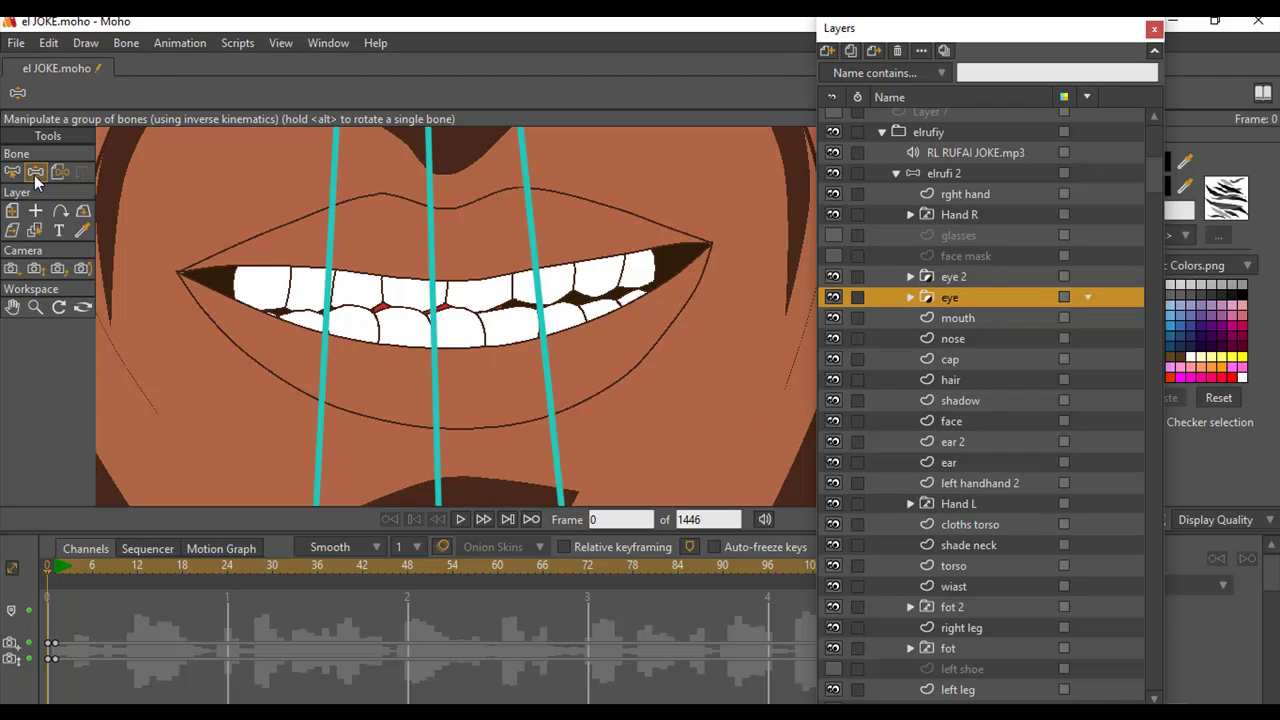
{"action": "scroll", "coordinate": [1003, 350], "scroll_direction": "down", "scroll_amount": 2}
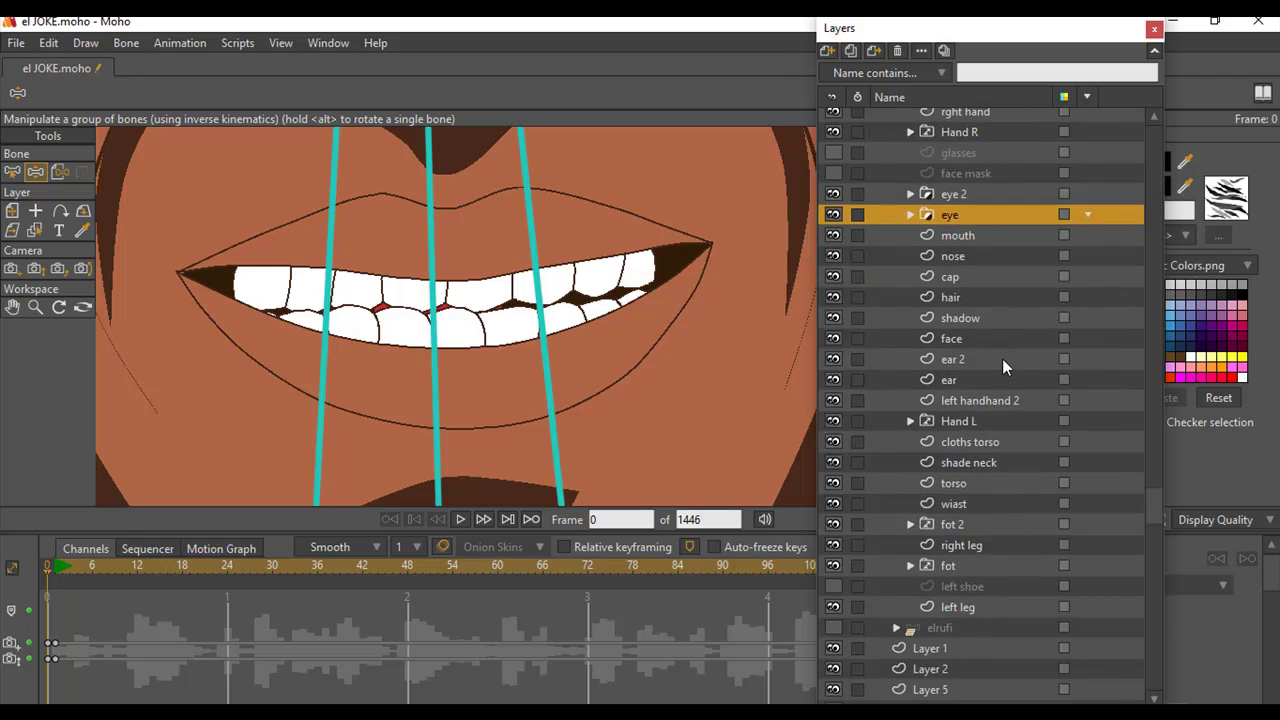
{"action": "scroll", "coordinate": [1003, 362], "scroll_direction": "down", "scroll_amount": 1}
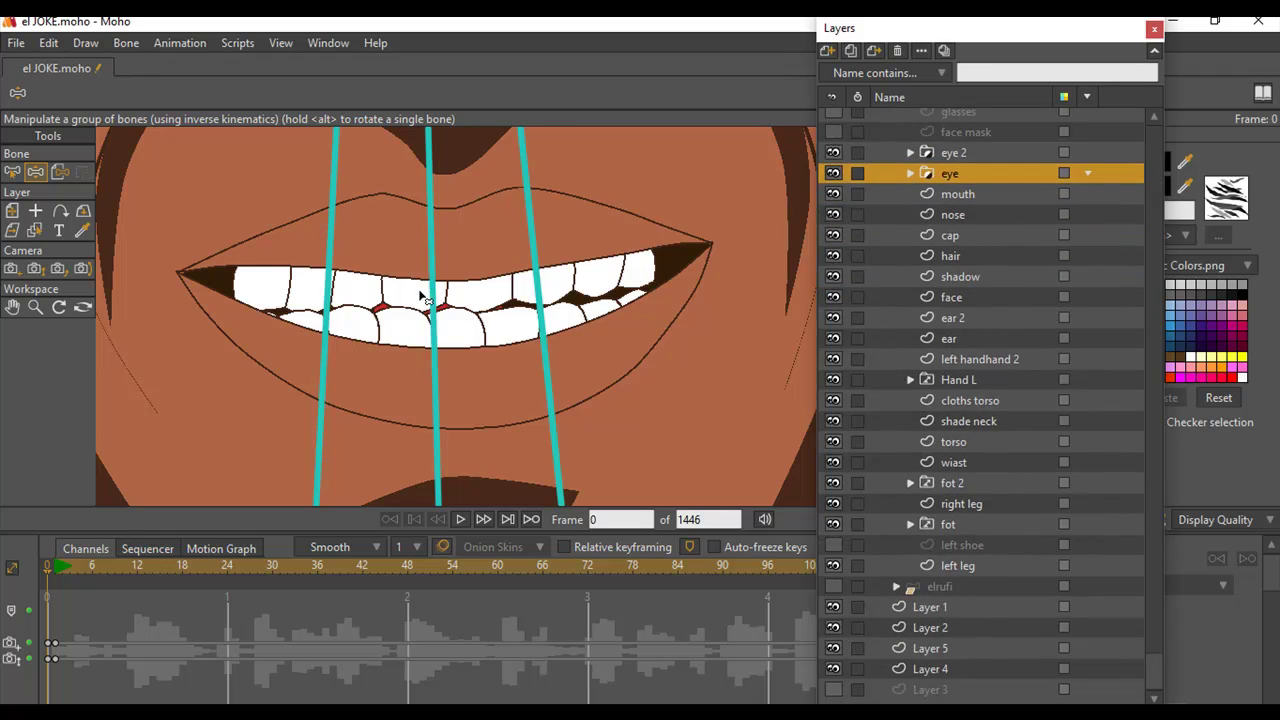
{"action": "scroll", "coordinate": [424, 295], "scroll_direction": "down", "scroll_amount": 5}
{"action": "scroll", "coordinate": [428, 297], "scroll_direction": "up", "scroll_amount": 5}
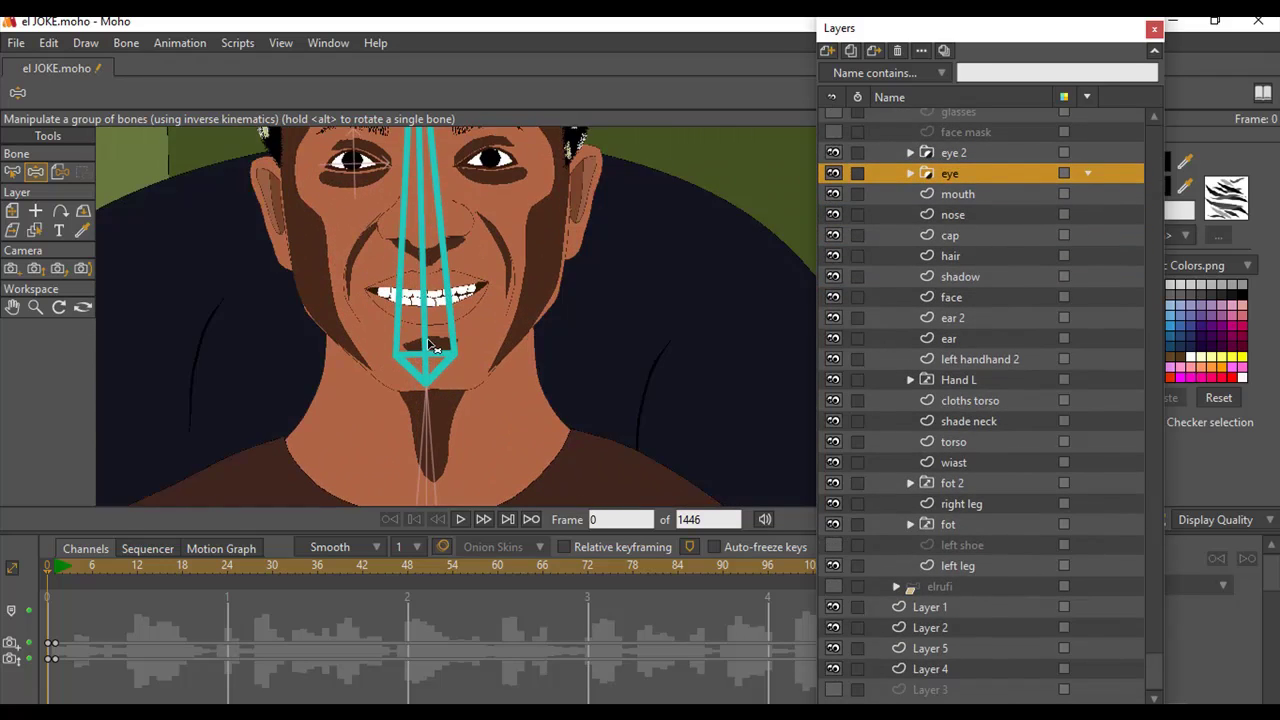
{"action": "scroll", "coordinate": [603, 375], "scroll_direction": "down", "scroll_amount": 1}
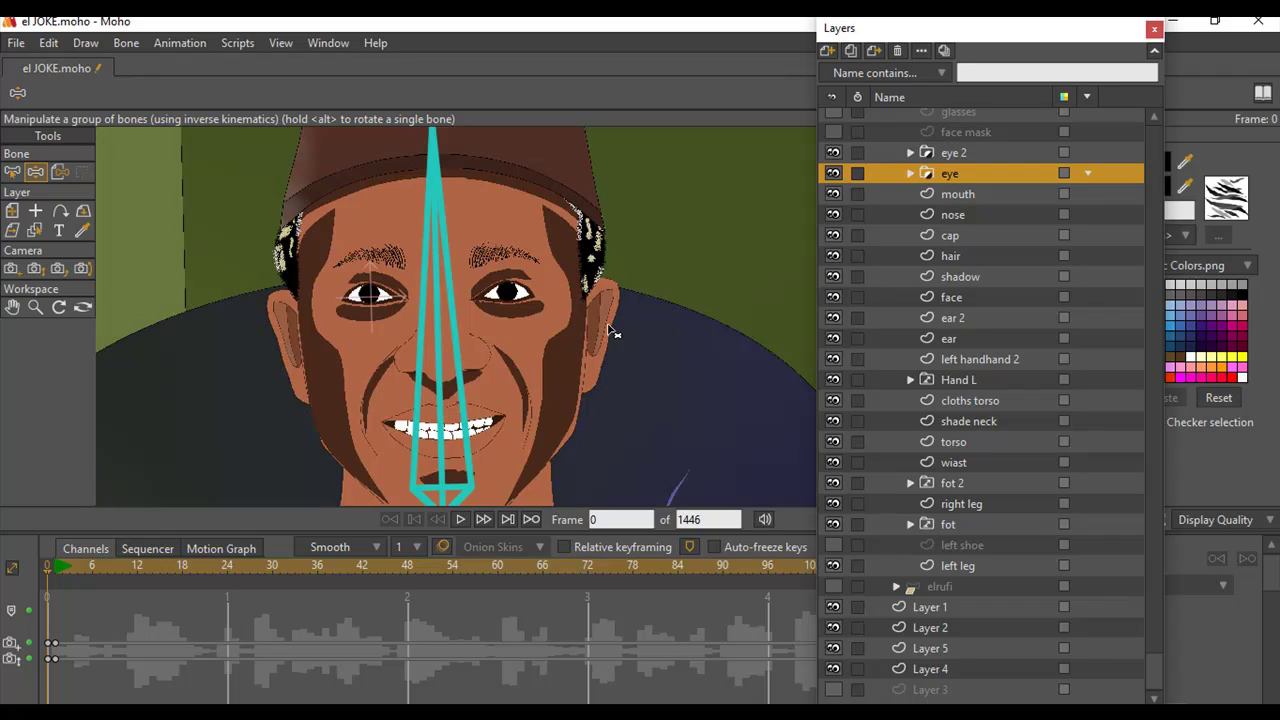
Select the ear 2 layer and look over the character's layers from head to legs.
{"action": "left_click", "coordinate": [945, 317]}
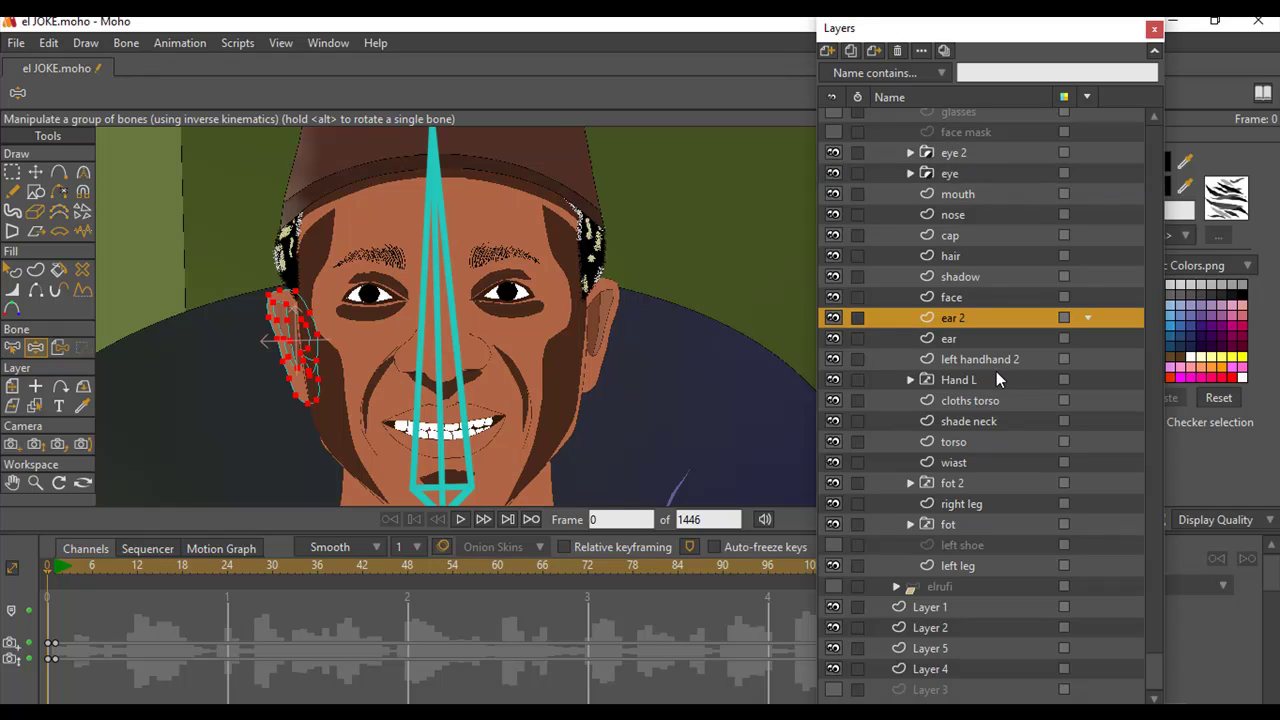
{"action": "scroll", "coordinate": [447, 325], "scroll_direction": "down", "scroll_amount": 3}
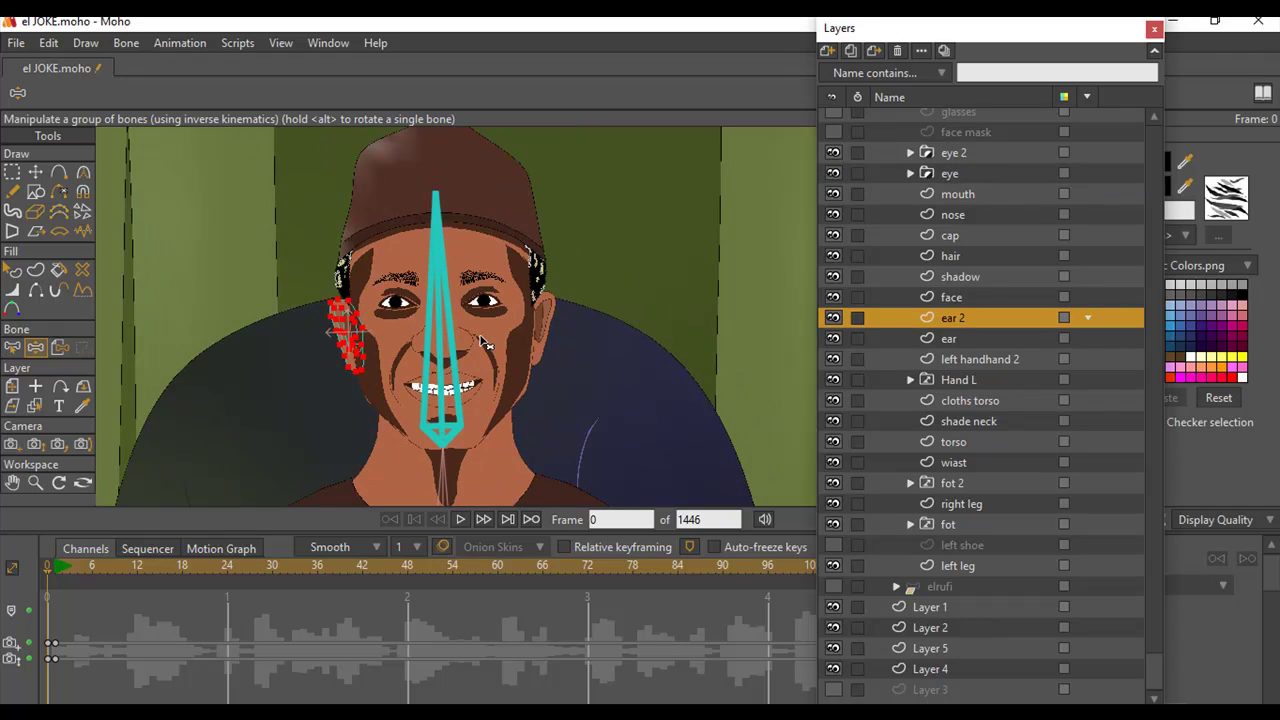
{"action": "scroll", "coordinate": [483, 325], "scroll_direction": "down", "scroll_amount": 5}
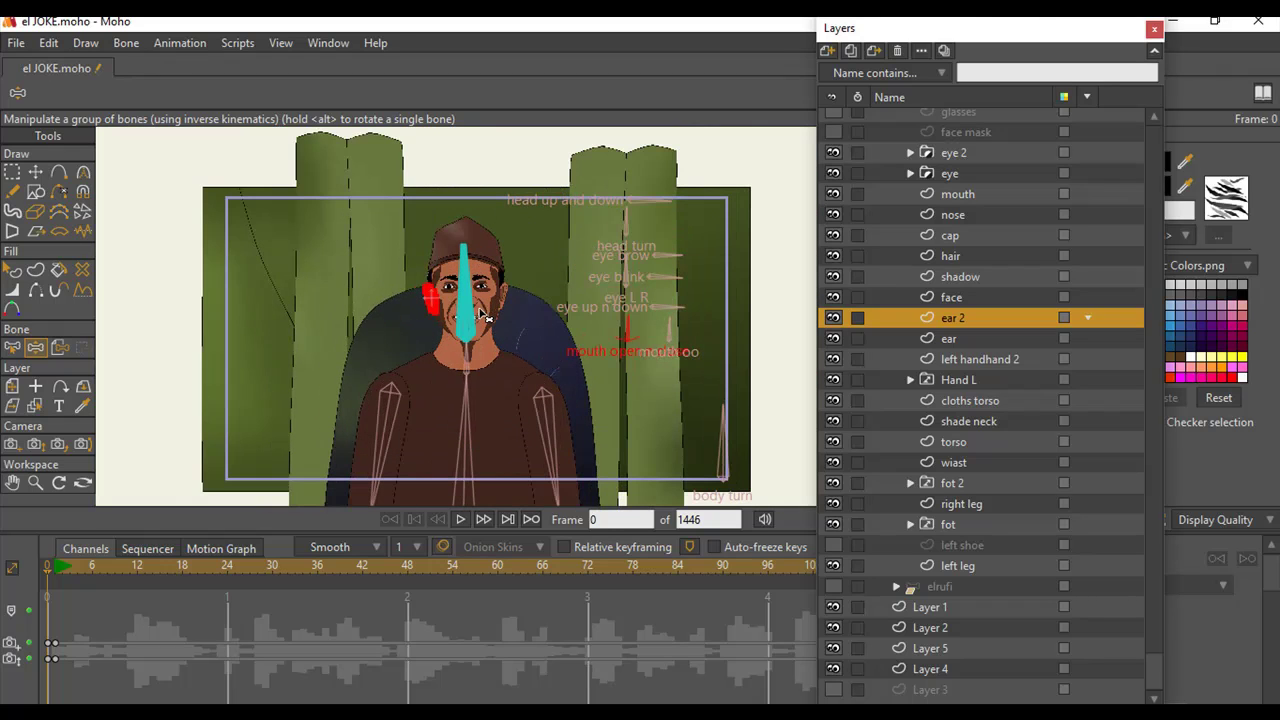
{"action": "scroll", "coordinate": [1070, 361], "scroll_direction": "up", "scroll_amount": 3}
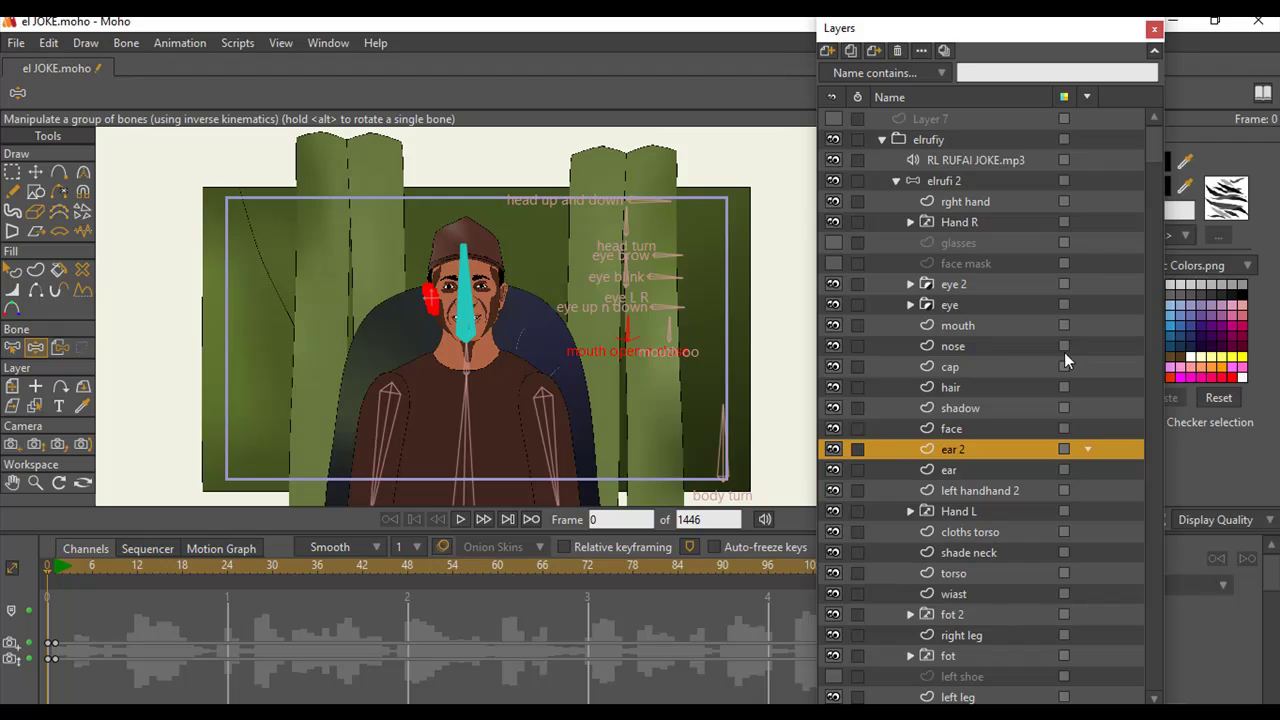
{"action": "scroll", "coordinate": [1088, 534], "scroll_direction": "down", "scroll_amount": 5}
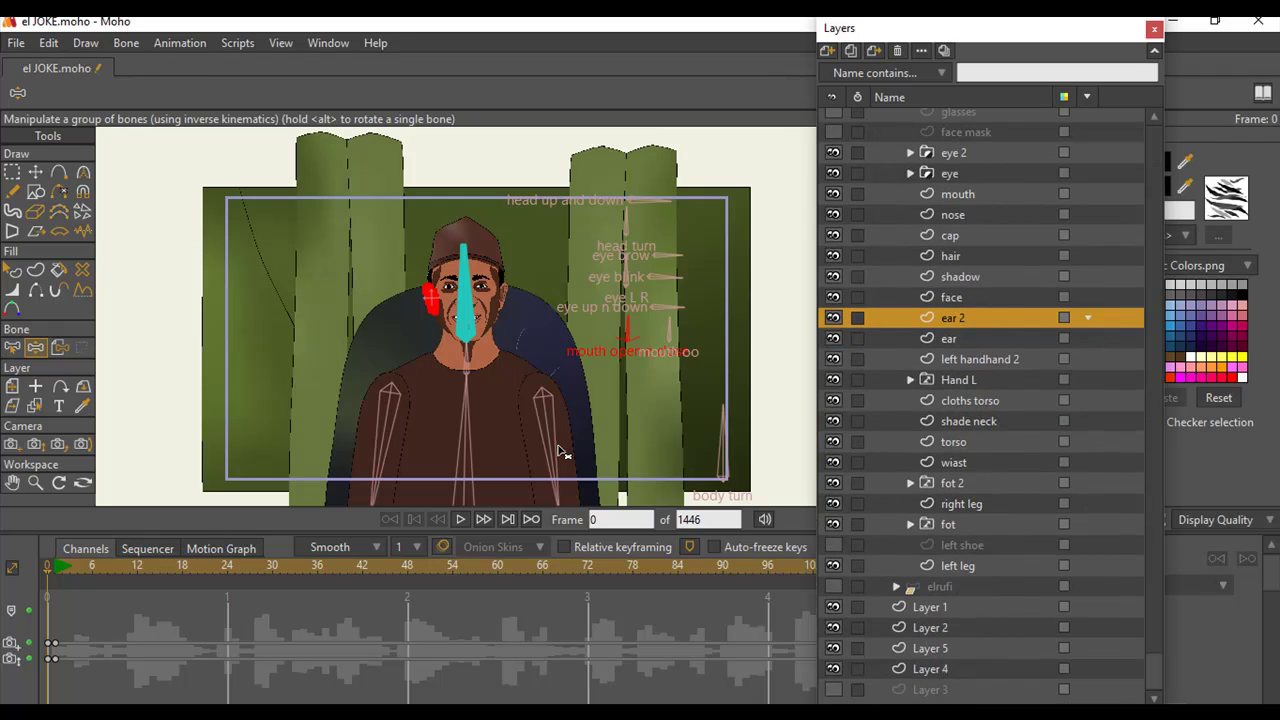
{"action": "scroll", "coordinate": [500, 360], "scroll_direction": "up", "scroll_amount": 2}
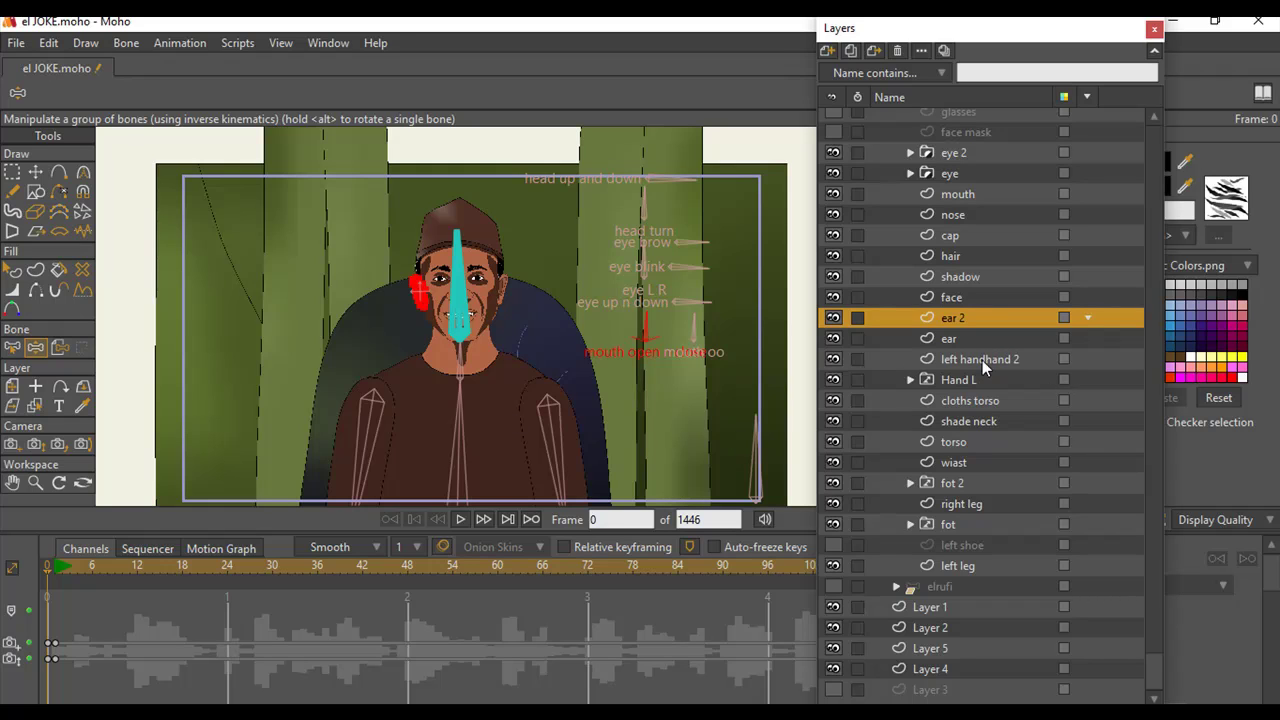
Examine the rigged body on the canvas, from the shoulders and hands down to the legs and feet.
{"action": "scroll", "coordinate": [527, 432], "scroll_direction": "down", "scroll_amount": 4}
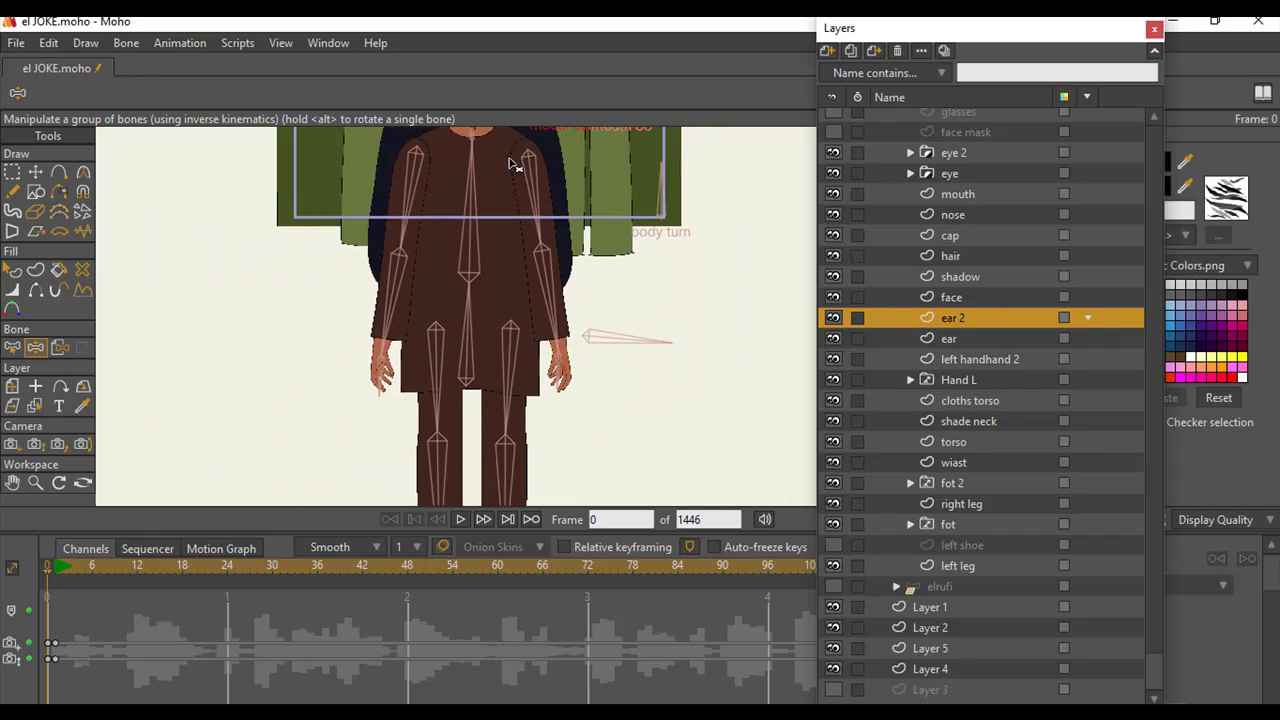
{"action": "scroll", "coordinate": [472, 370], "scroll_direction": "up", "scroll_amount": 5}
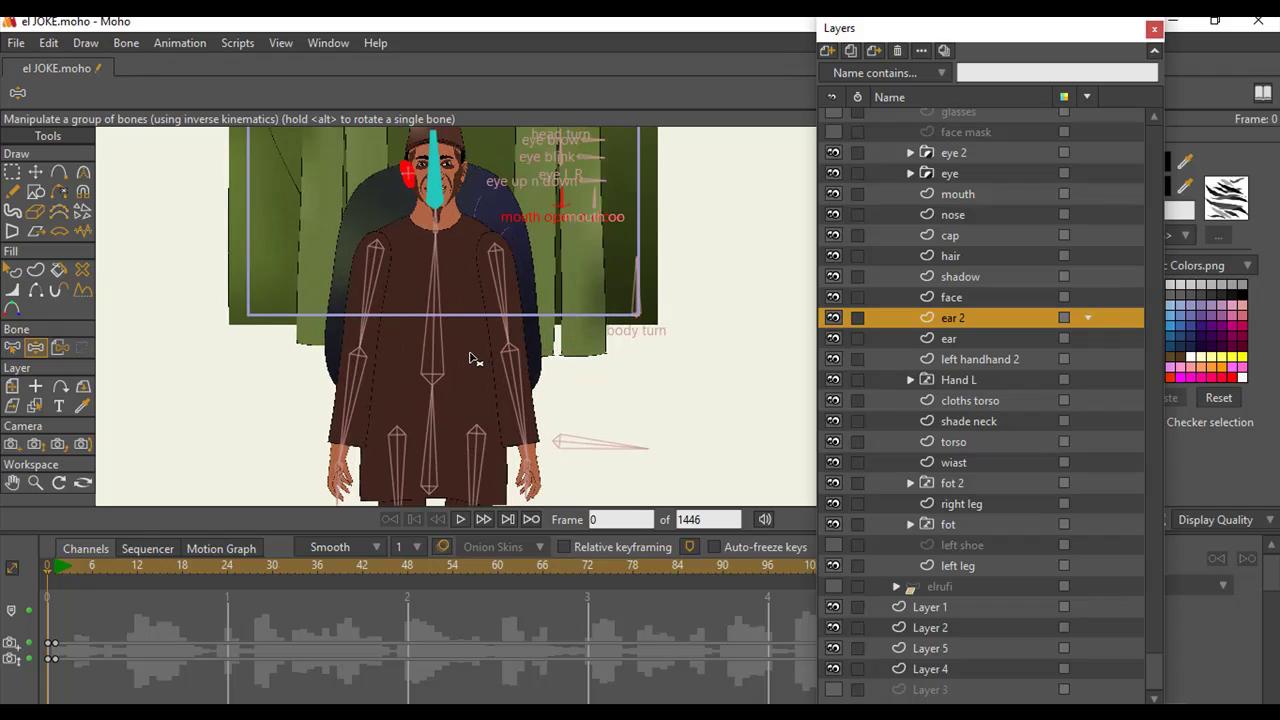
{"action": "scroll", "coordinate": [478, 338], "scroll_direction": "down", "scroll_amount": 3}
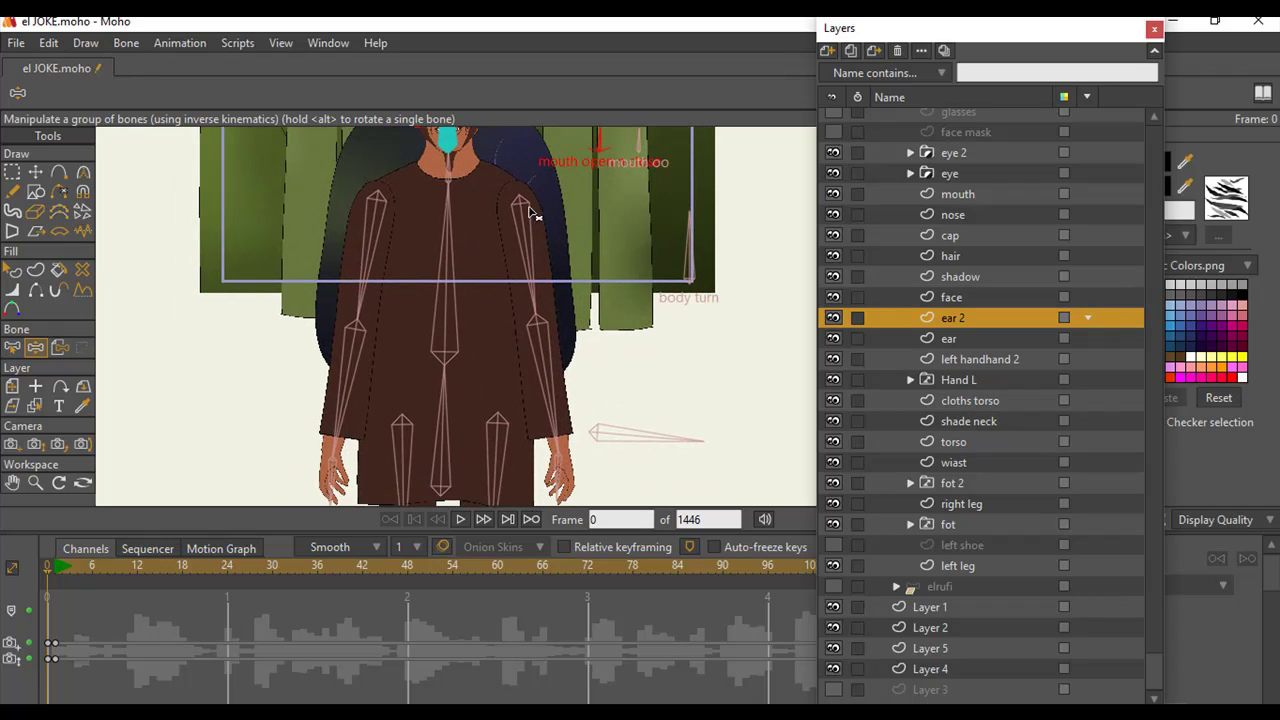
{"action": "scroll", "coordinate": [518, 338], "scroll_direction": "down", "scroll_amount": 4}
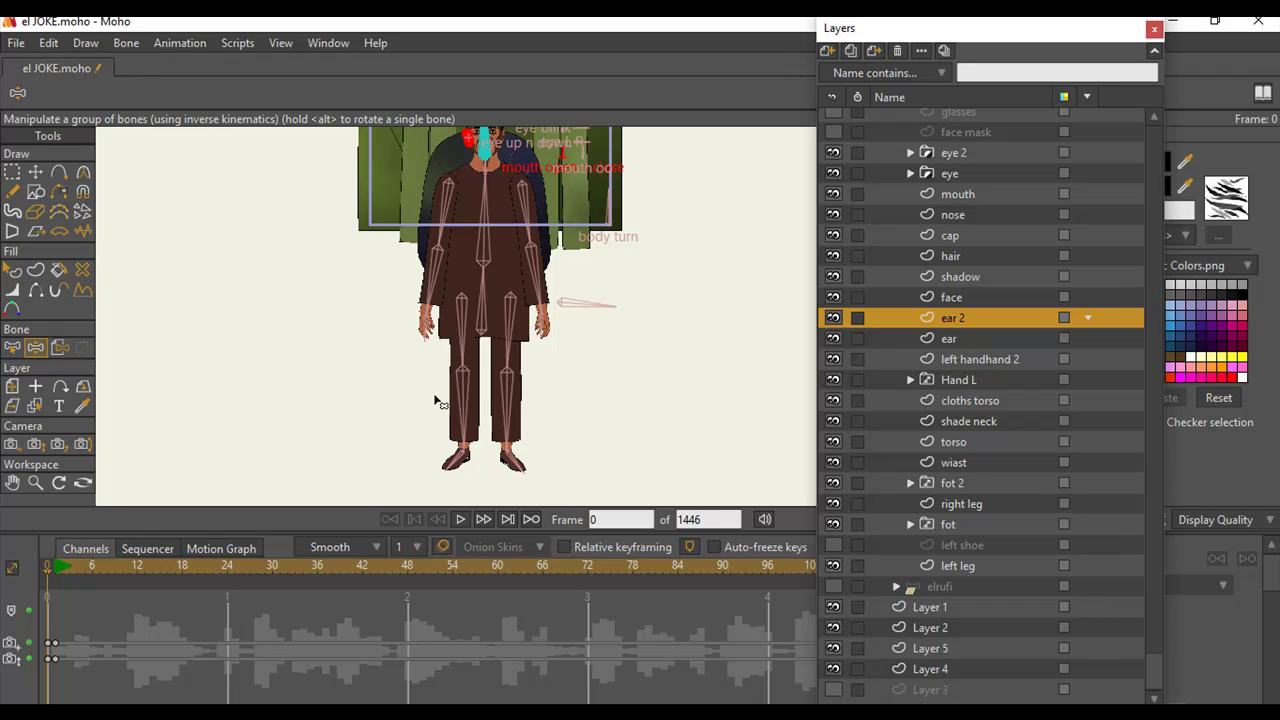
{"action": "scroll", "coordinate": [522, 325], "scroll_direction": "up", "scroll_amount": 2}
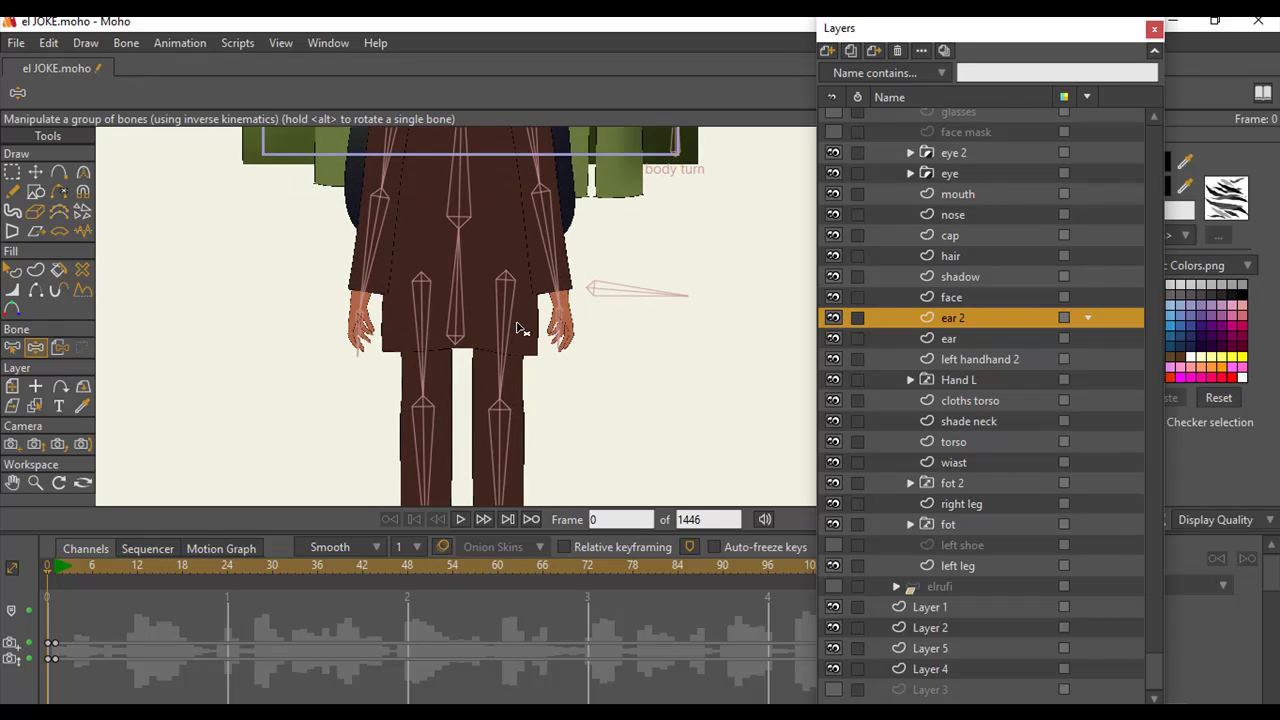
{"action": "scroll", "coordinate": [512, 348], "scroll_direction": "up", "scroll_amount": 2}
{"action": "scroll", "coordinate": [512, 351], "scroll_direction": "up", "scroll_amount": 2}
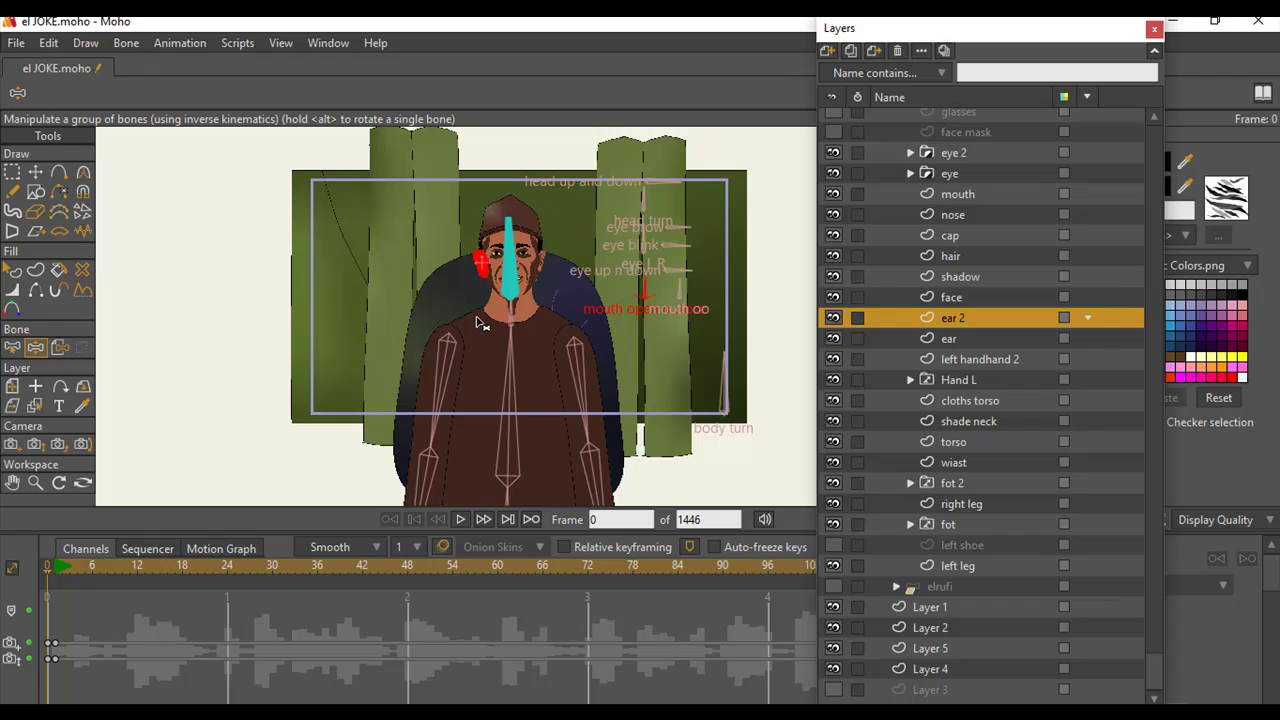
Select the hair layer and its two lowest inner-edge points, just above the ear 2 shape.
{"action": "scroll", "coordinate": [480, 322], "scroll_direction": "up", "scroll_amount": 5}
{"action": "scroll", "coordinate": [530, 385], "scroll_direction": "up", "scroll_amount": 1}
{"action": "scroll", "coordinate": [580, 290], "scroll_direction": "up", "scroll_amount": 1}
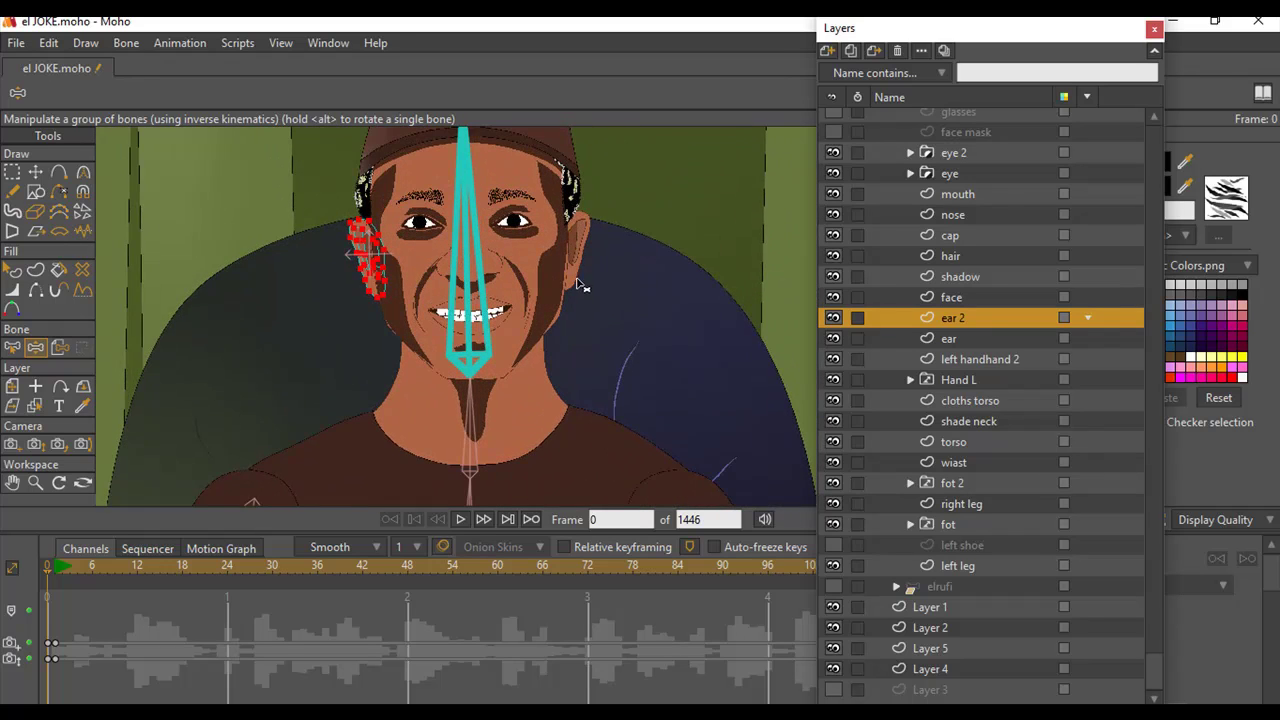
{"action": "scroll", "coordinate": [580, 290], "scroll_direction": "down", "scroll_amount": 2}
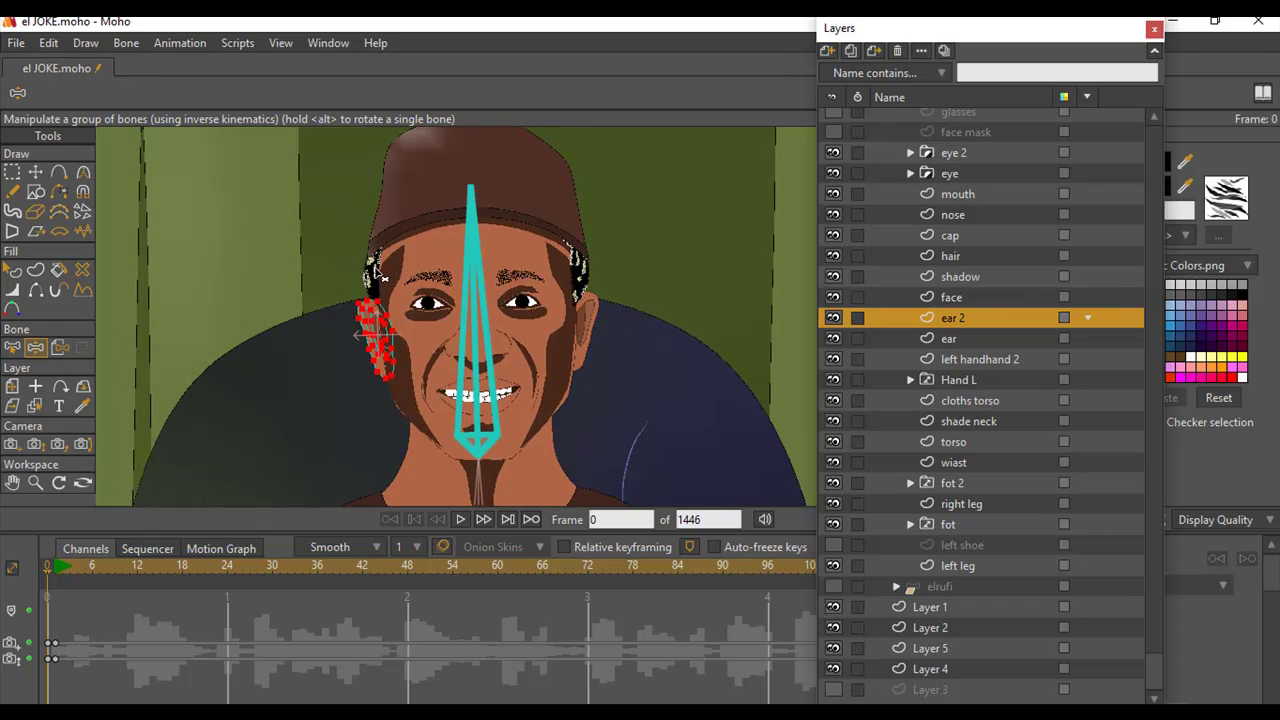
{"action": "scroll", "coordinate": [378, 275], "scroll_direction": "up", "scroll_amount": 3}
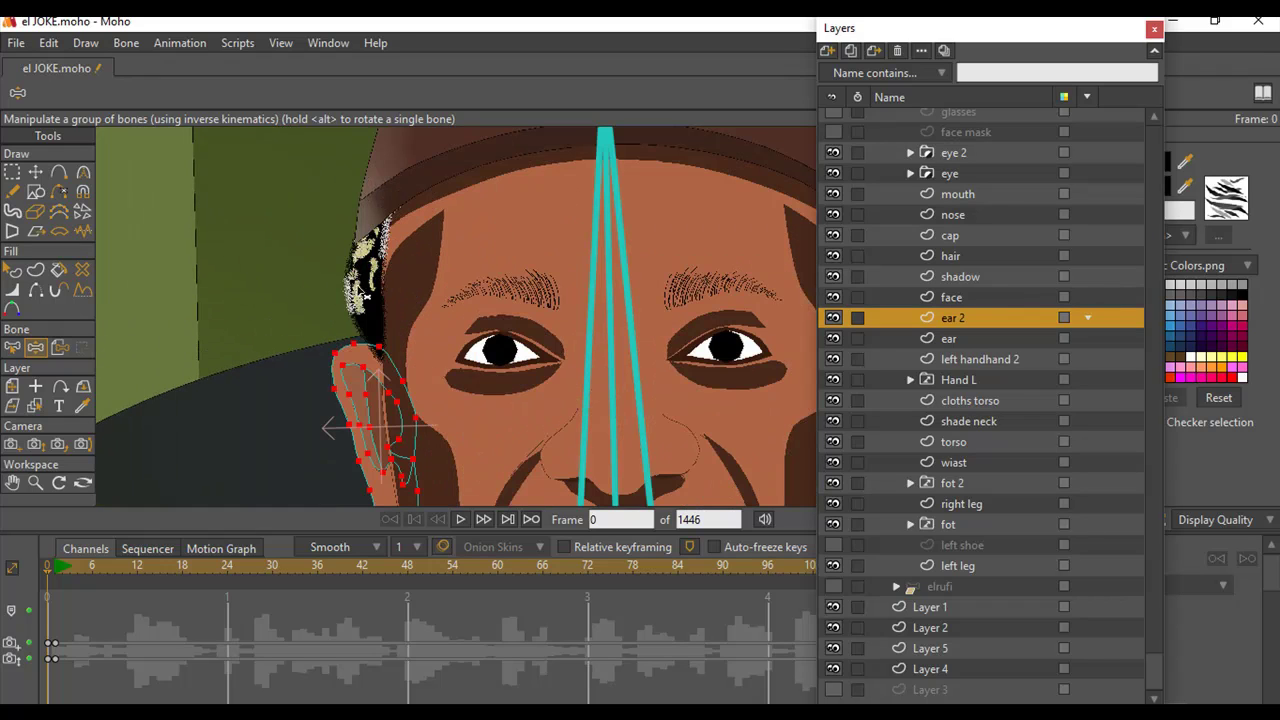
{"action": "left_click_drag", "start_coordinate": [541, 278], "coordinate": [471, 302]}
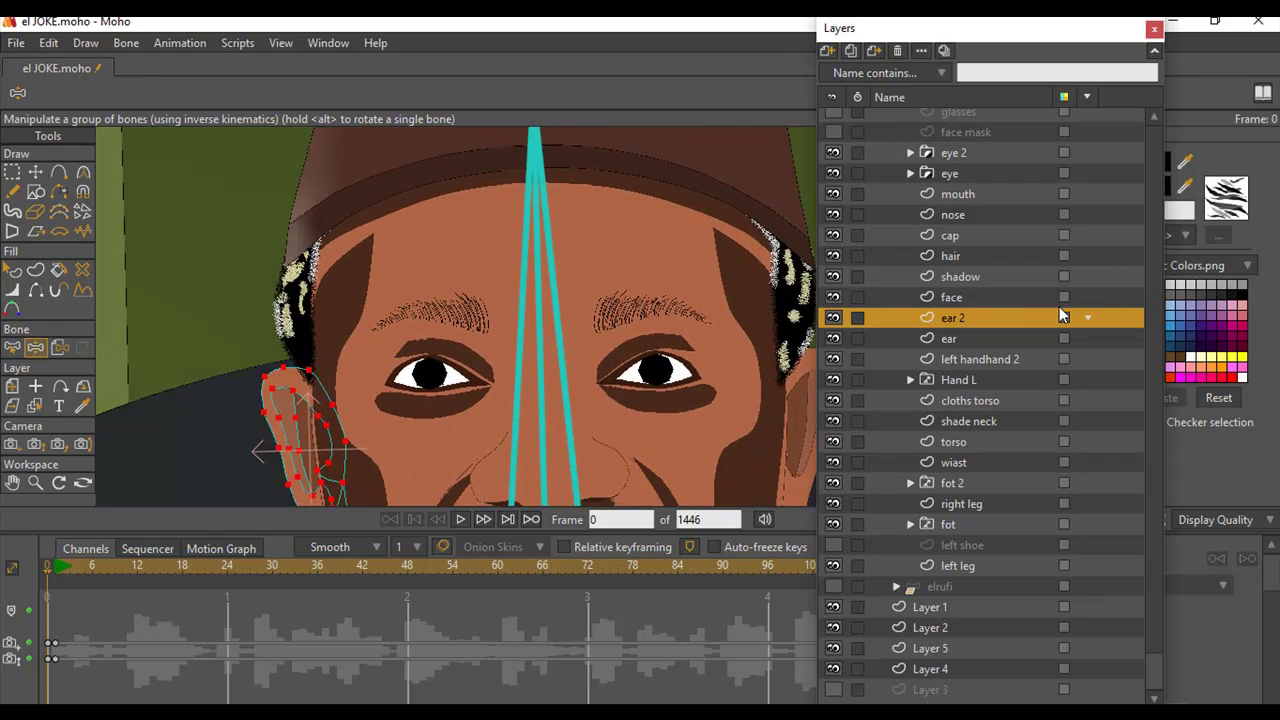
{"action": "left_click", "coordinate": [966, 255]}
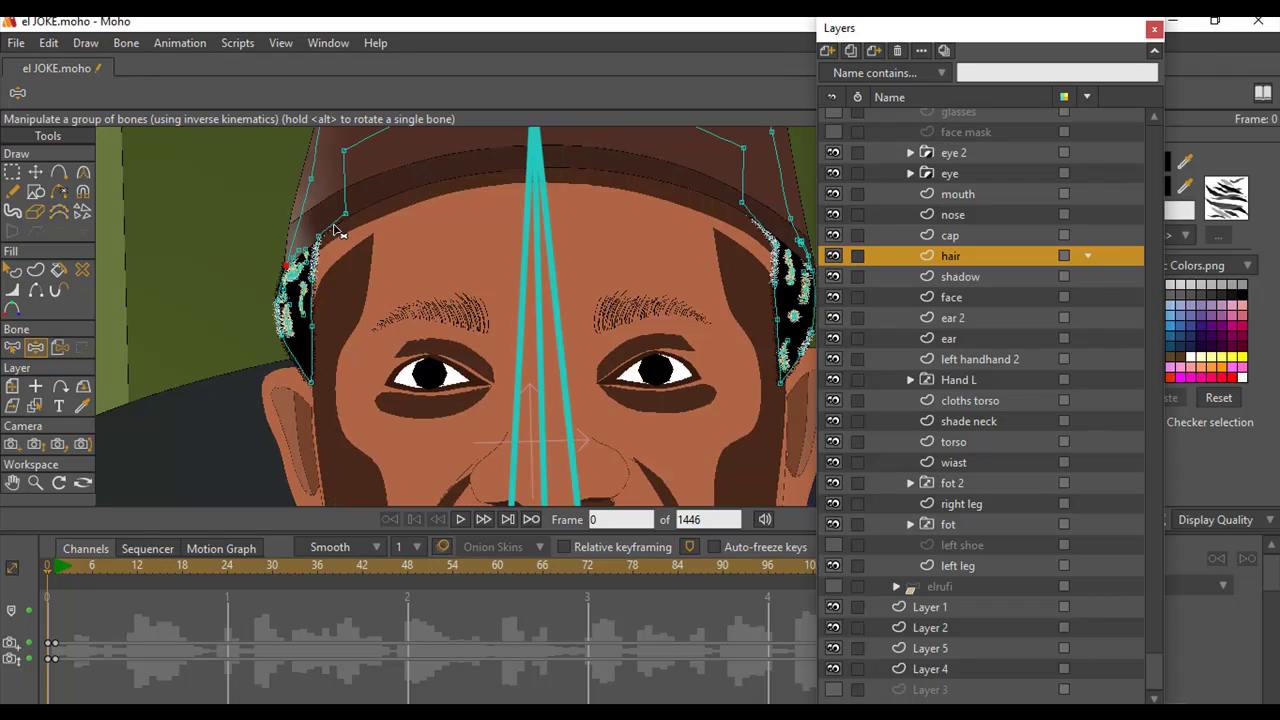
{"action": "left_click", "coordinate": [12, 172]}
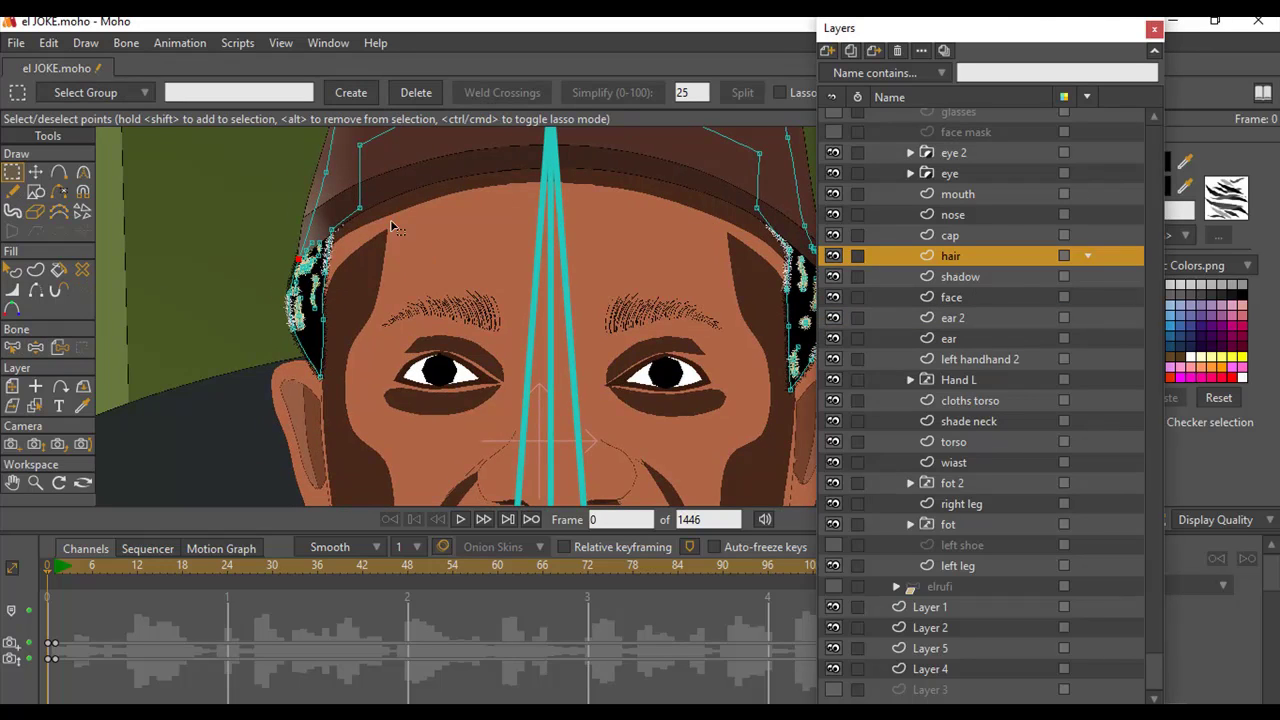
{"action": "left_click_drag", "start_coordinate": [301, 348], "coordinate": [349, 396]}
{"action": "left_click_drag", "start_coordinate": [317, 311], "coordinate": [329, 405]}
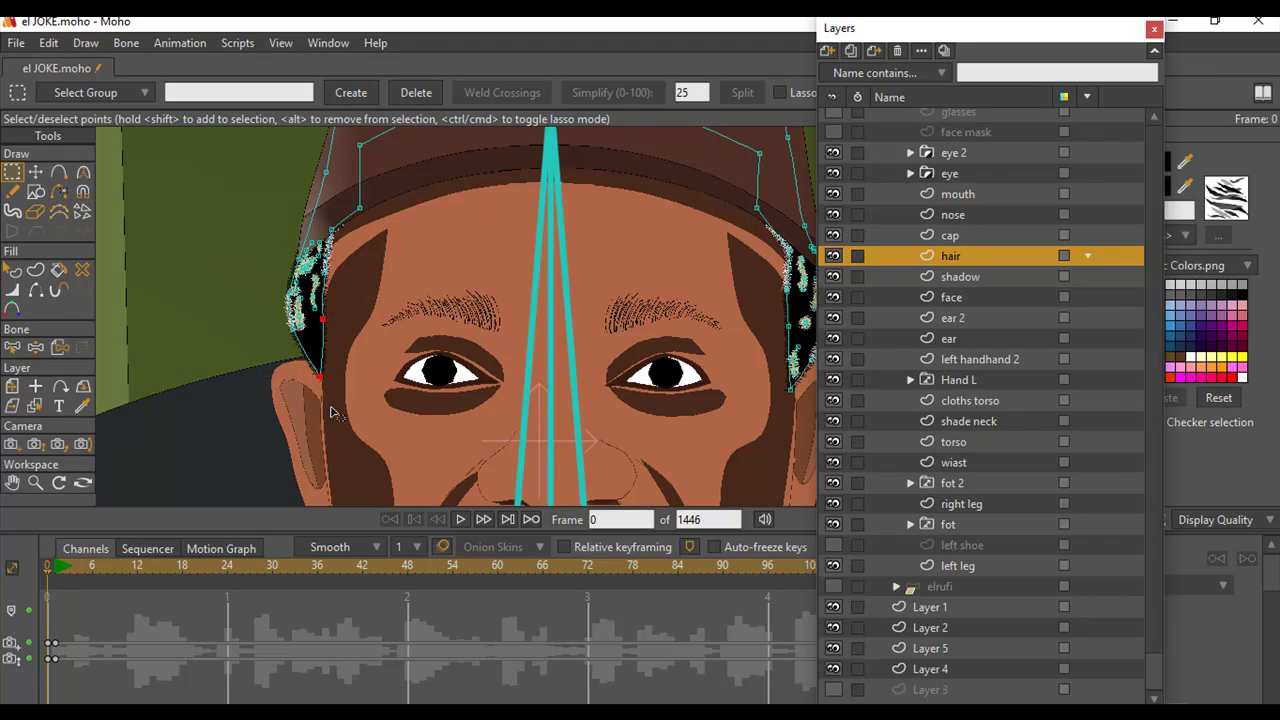
Select the lower inner edge segment of the hair above the ear with the Create Shape tool.
{"action": "left_click", "coordinate": [14, 275]}
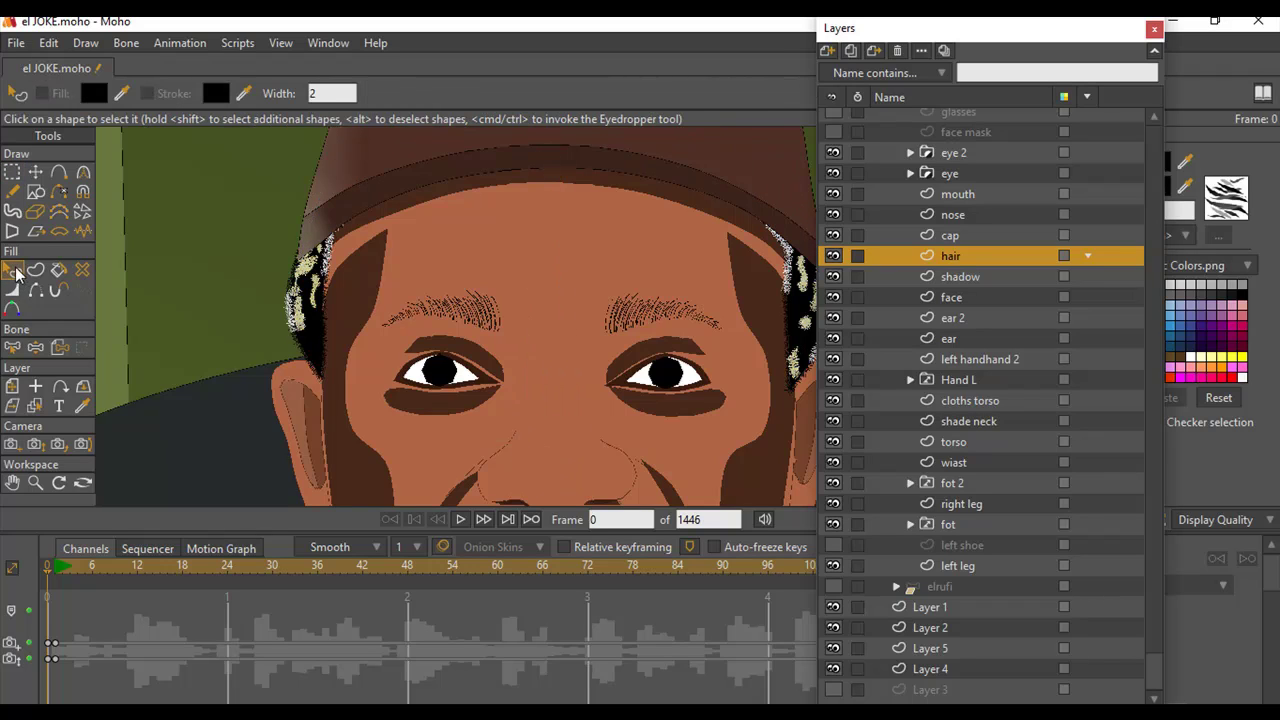
{"action": "left_click", "coordinate": [35, 270]}
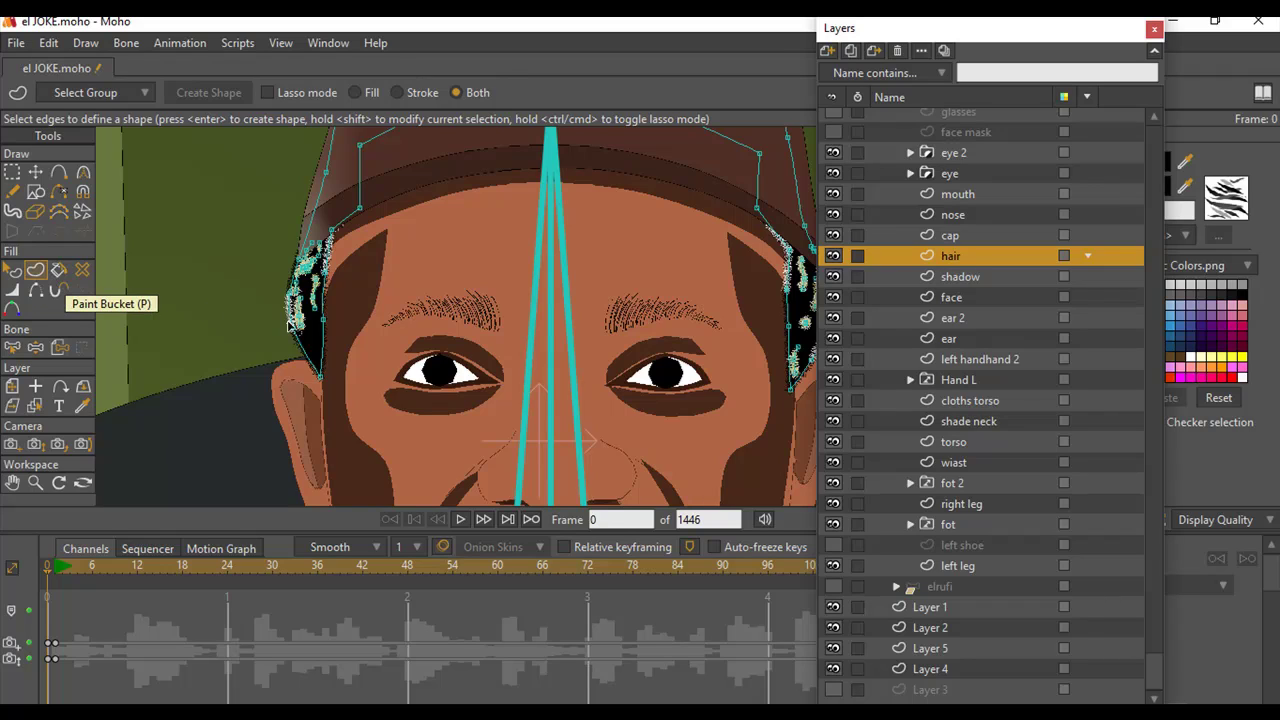
{"action": "left_click_drag", "start_coordinate": [316, 318], "coordinate": [367, 415]}
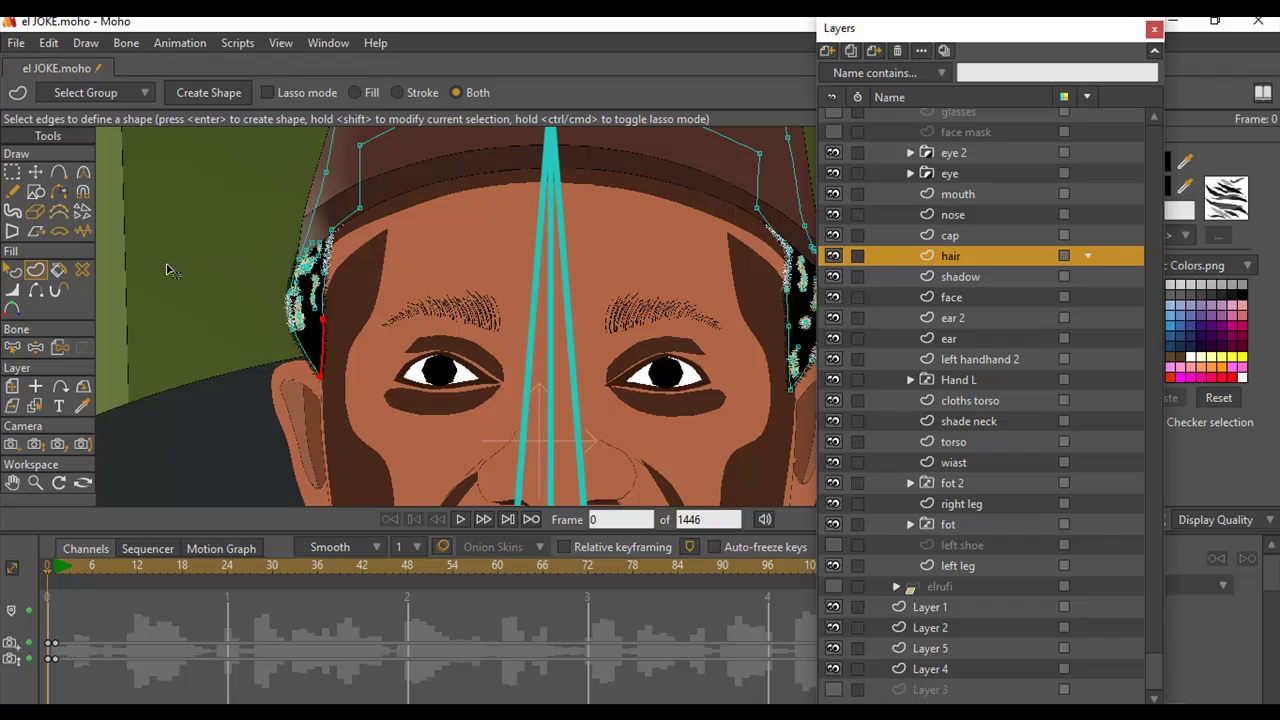
Set the stroke colour to off-white FBEFEF and create a shape from the selected hair edge.
{"action": "left_click_drag", "start_coordinate": [1034, 29], "coordinate": [814, 39]}
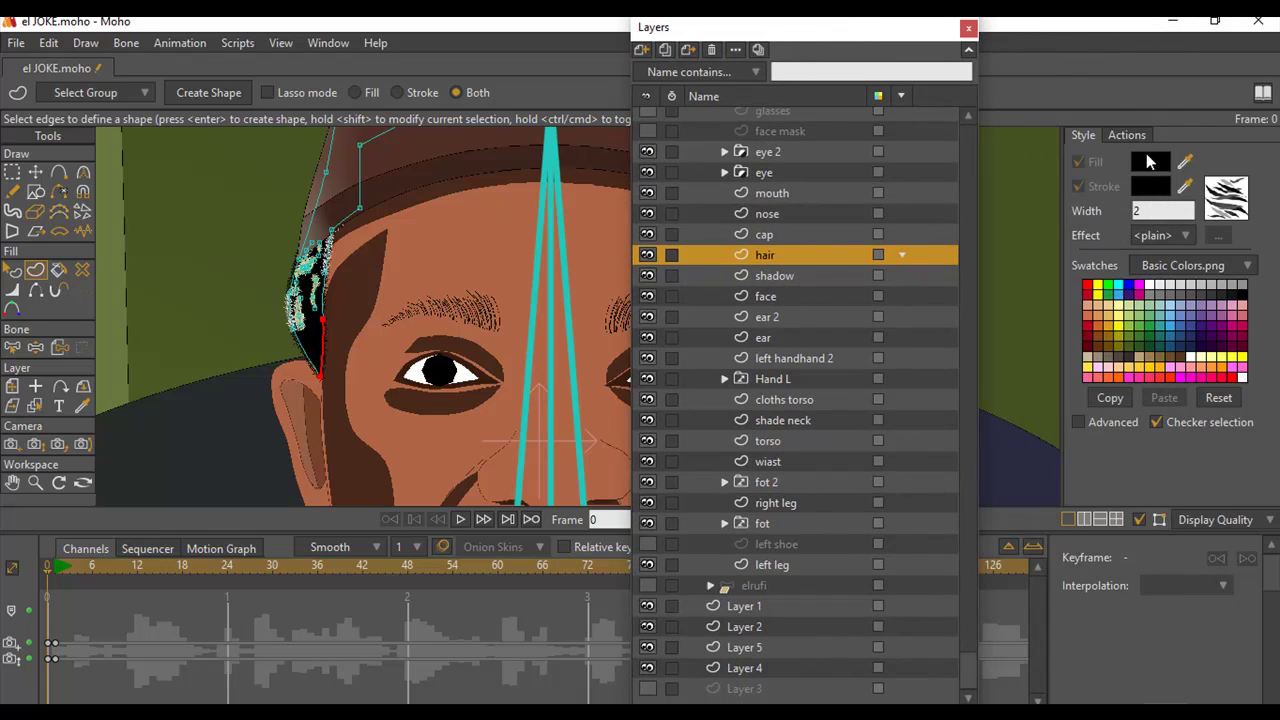
{"action": "left_click", "coordinate": [1148, 187]}
{"action": "left_click_drag", "start_coordinate": [823, 180], "coordinate": [798, 130]}
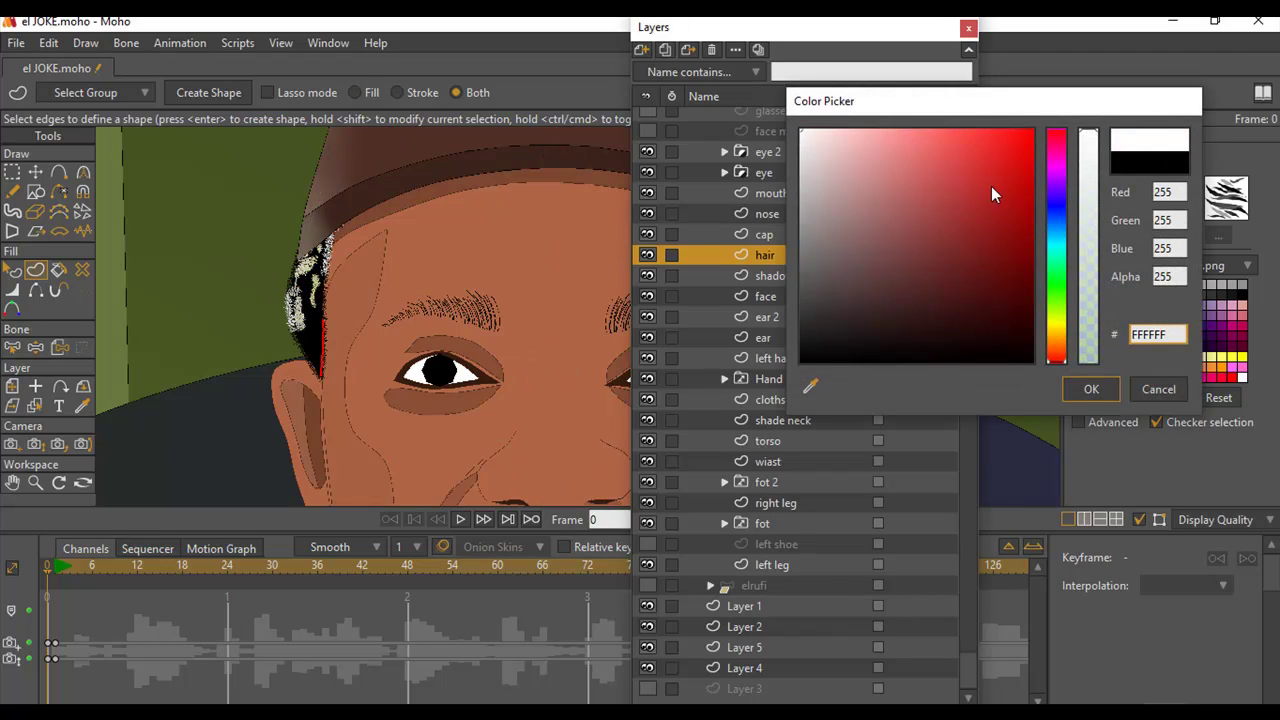
{"action": "left_click", "coordinate": [1031, 145]}
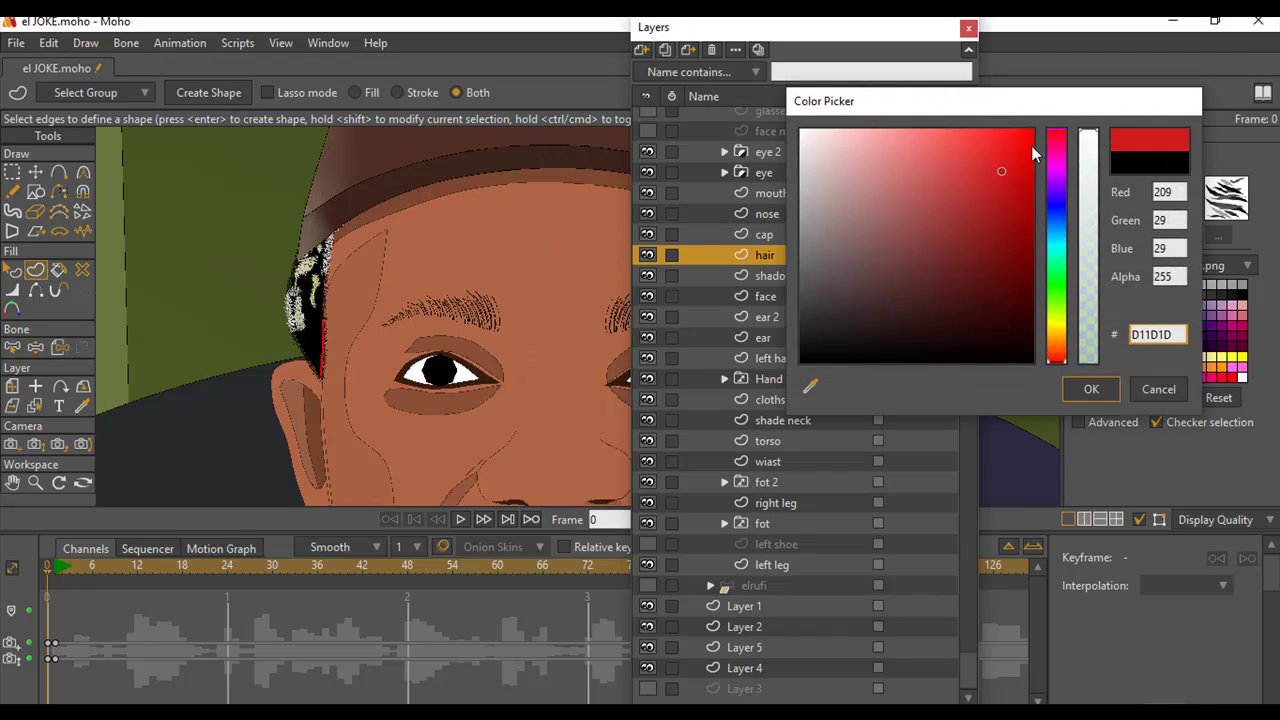
{"action": "left_click", "coordinate": [811, 133]}
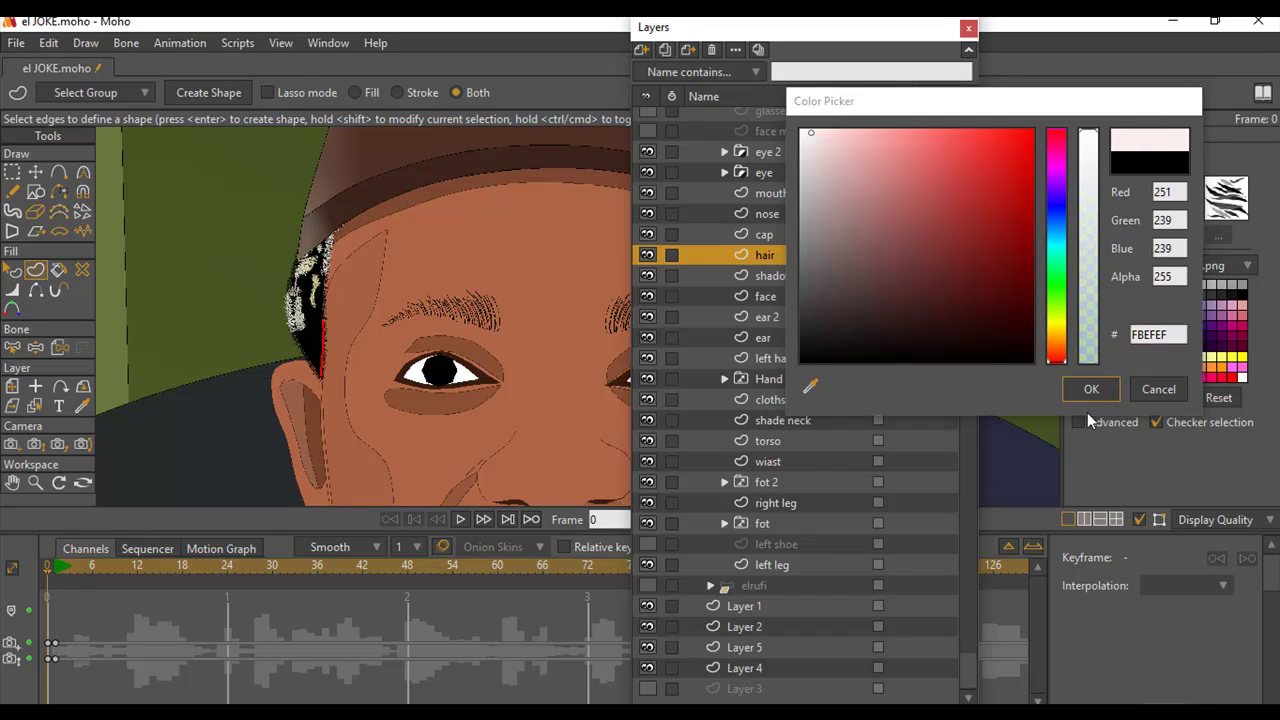
{"action": "left_click", "coordinate": [1091, 389]}
{"action": "left_click", "coordinate": [204, 99]}
{"action": "key", "text": "Return"}
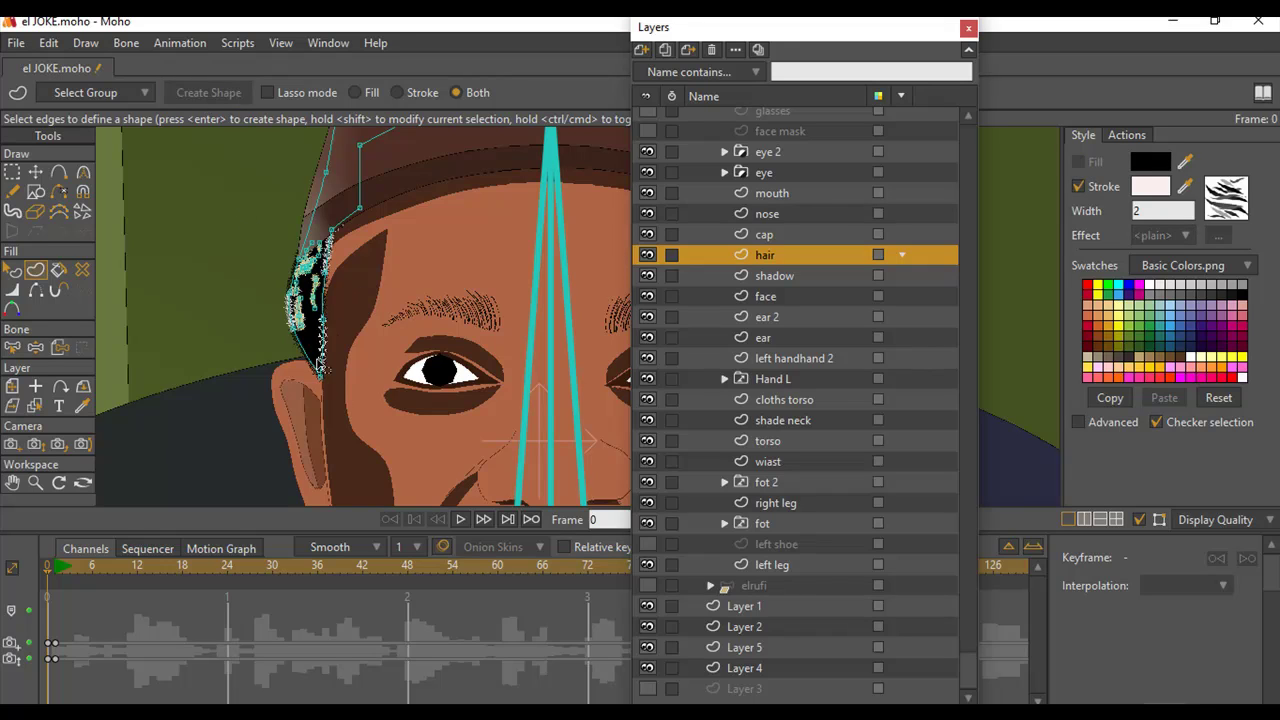
Examine the new light hair stroke up close and against the whole head.
{"action": "scroll", "coordinate": [288, 408], "scroll_direction": "up", "scroll_amount": 2}
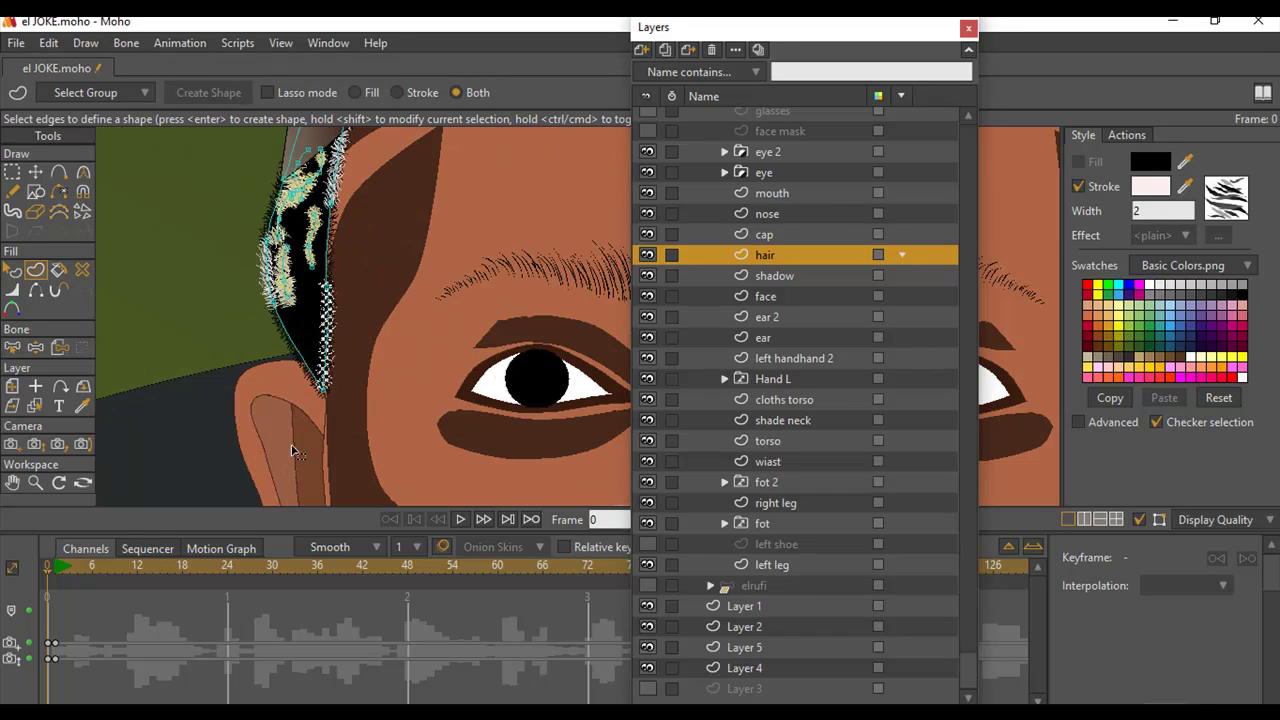
{"action": "scroll", "coordinate": [292, 450], "scroll_direction": "down", "scroll_amount": 4}
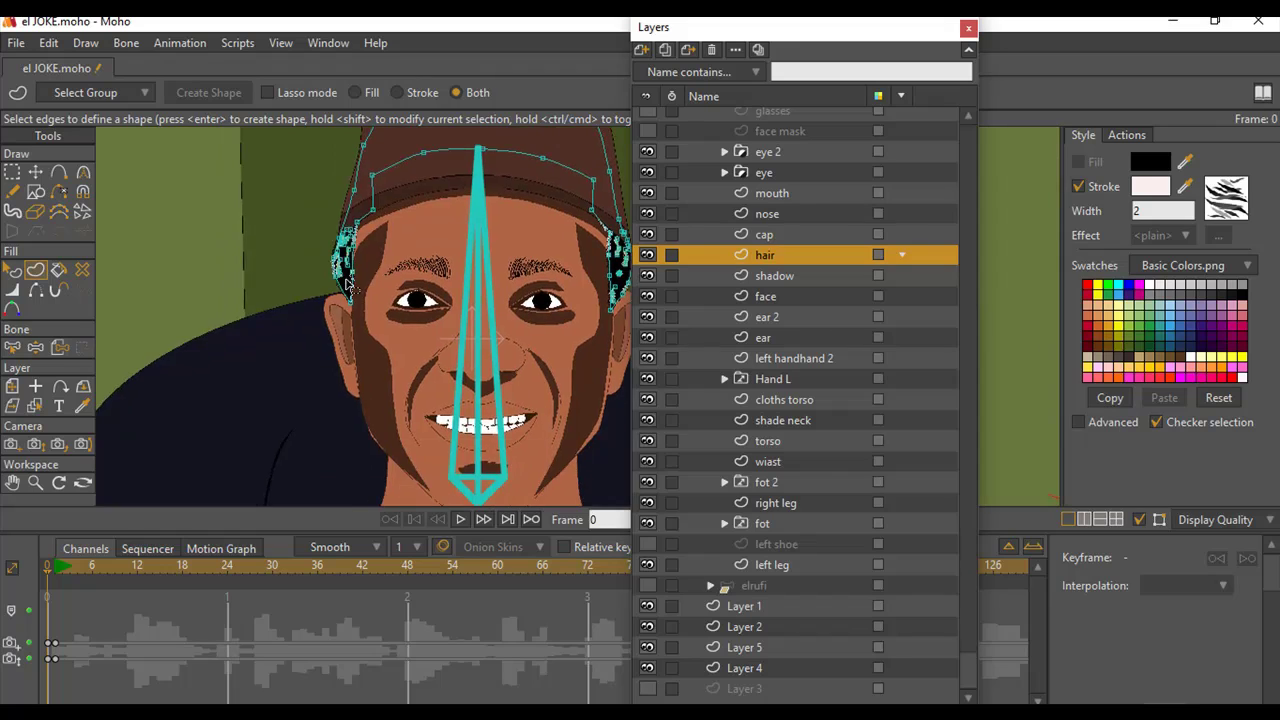
{"action": "scroll", "coordinate": [347, 284], "scroll_direction": "down", "scroll_amount": 3}
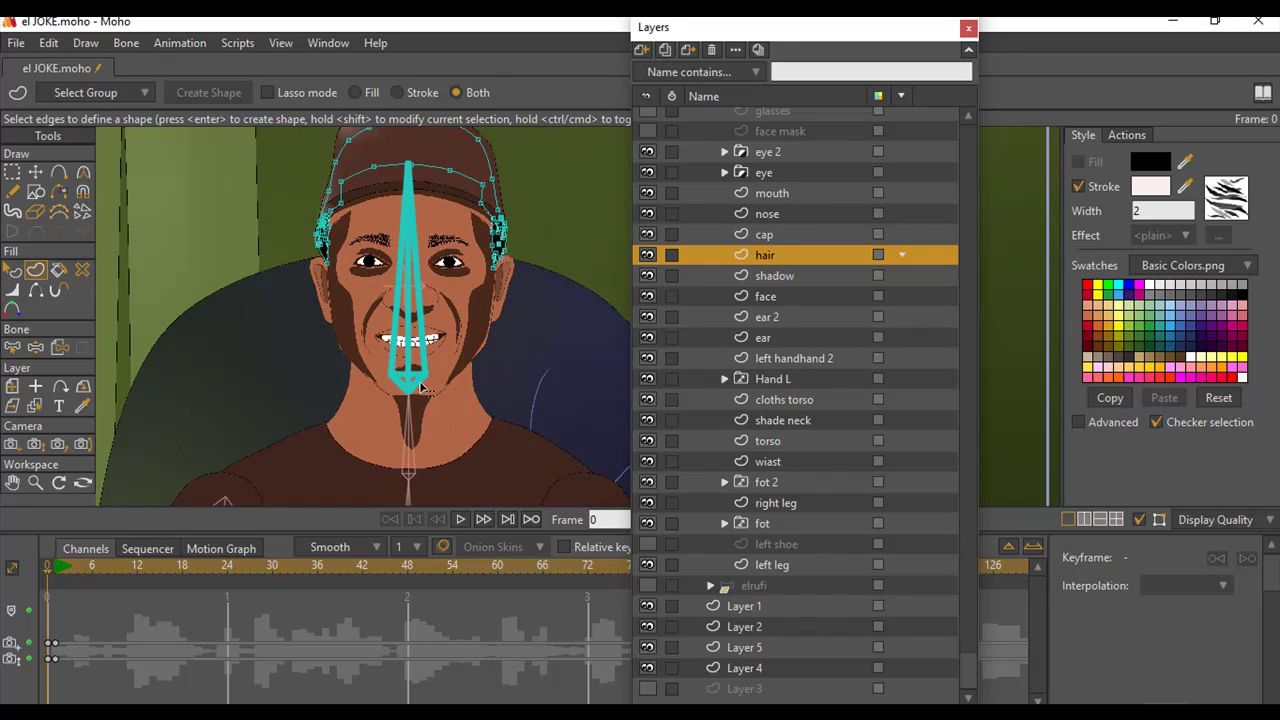
{"action": "scroll", "coordinate": [422, 392], "scroll_direction": "down", "scroll_amount": 3}
{"action": "scroll", "coordinate": [790, 356], "scroll_direction": "up", "scroll_amount": 2}
Show the elrufi 2 bone layer's keyframes in an enlarged timeline, with the Layers window moved away from the character.
{"action": "left_click", "coordinate": [710, 180]}
{"action": "scroll", "coordinate": [397, 309], "scroll_direction": "down", "scroll_amount": 4}
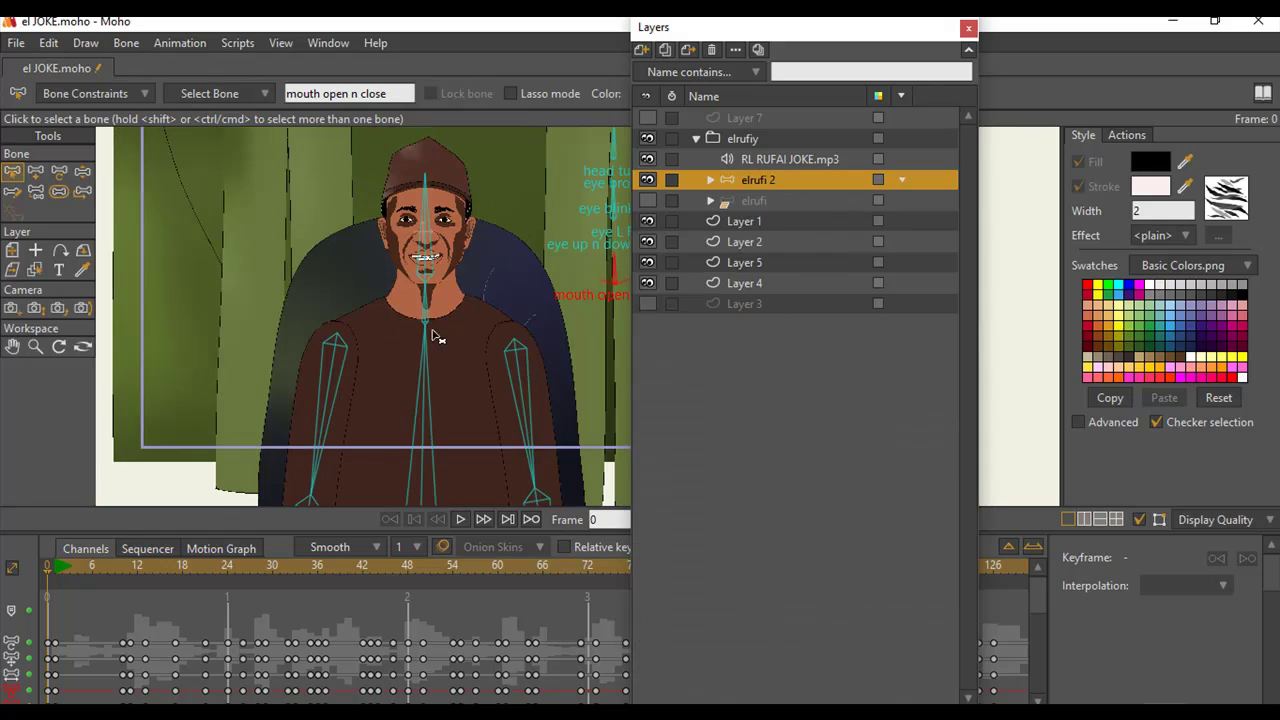
{"action": "scroll", "coordinate": [430, 338], "scroll_direction": "down", "scroll_amount": 2}
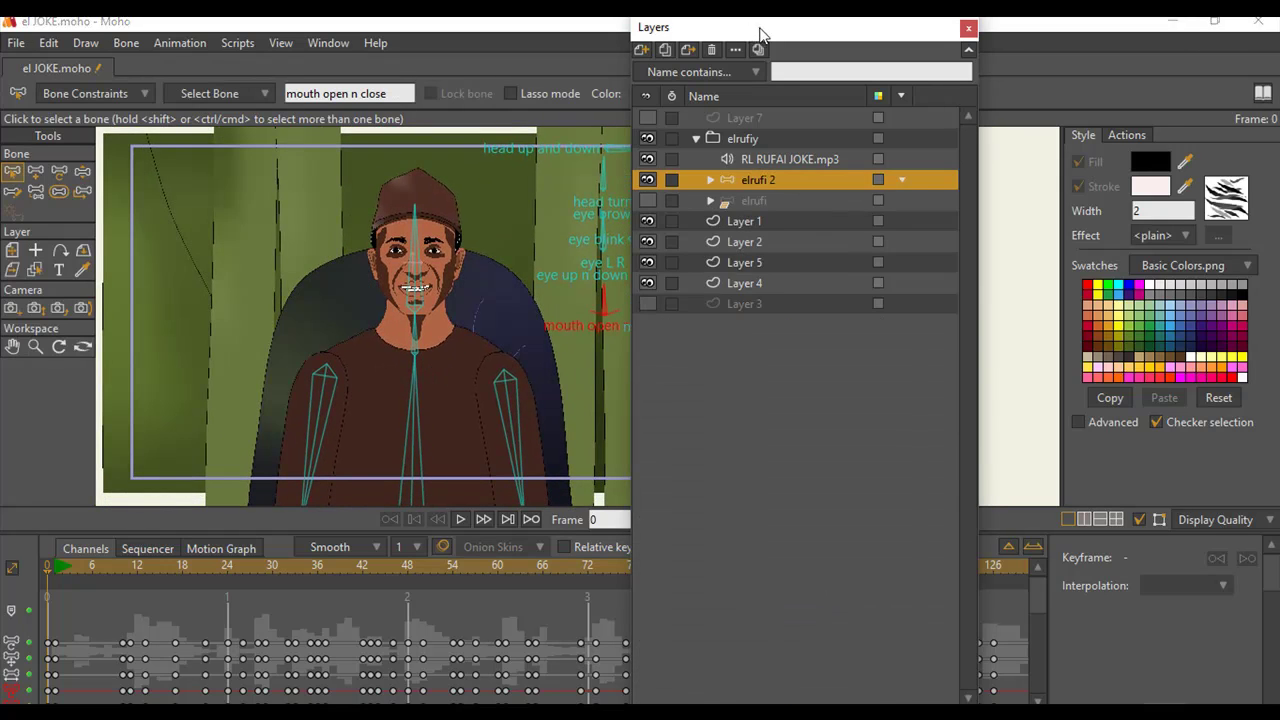
{"action": "left_click_drag", "start_coordinate": [752, 30], "coordinate": [949, 34]}
{"action": "scroll", "coordinate": [410, 320], "scroll_direction": "up", "scroll_amount": 2}
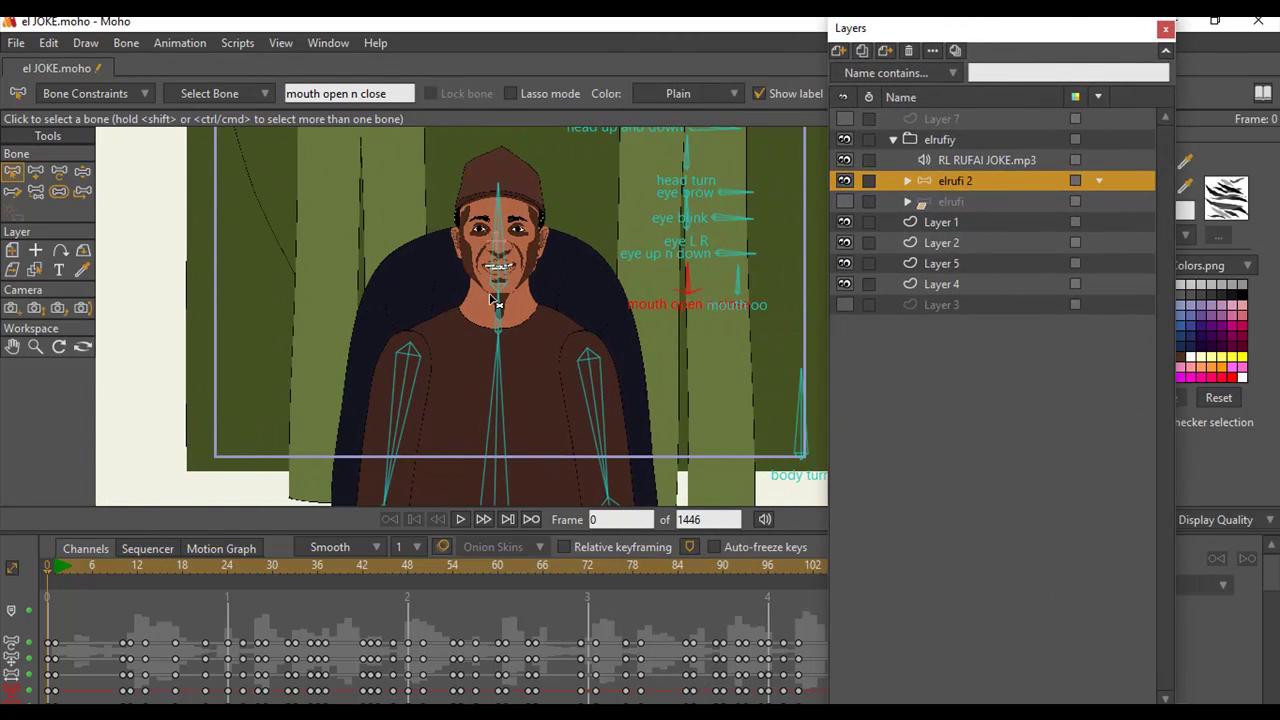
{"action": "scroll", "coordinate": [492, 298], "scroll_direction": "up", "scroll_amount": 1}
{"action": "scroll", "coordinate": [490, 350], "scroll_direction": "down", "scroll_amount": 2}
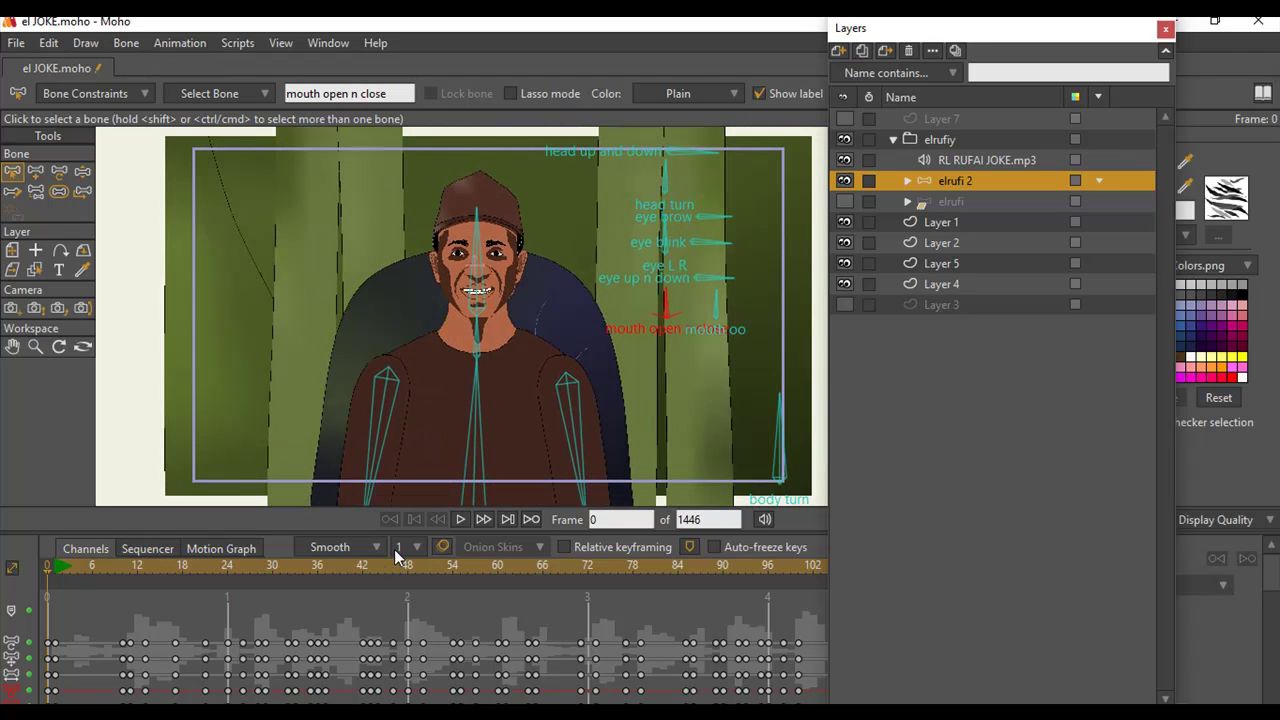
{"action": "left_click_drag", "start_coordinate": [394, 531], "coordinate": [397, 488]}
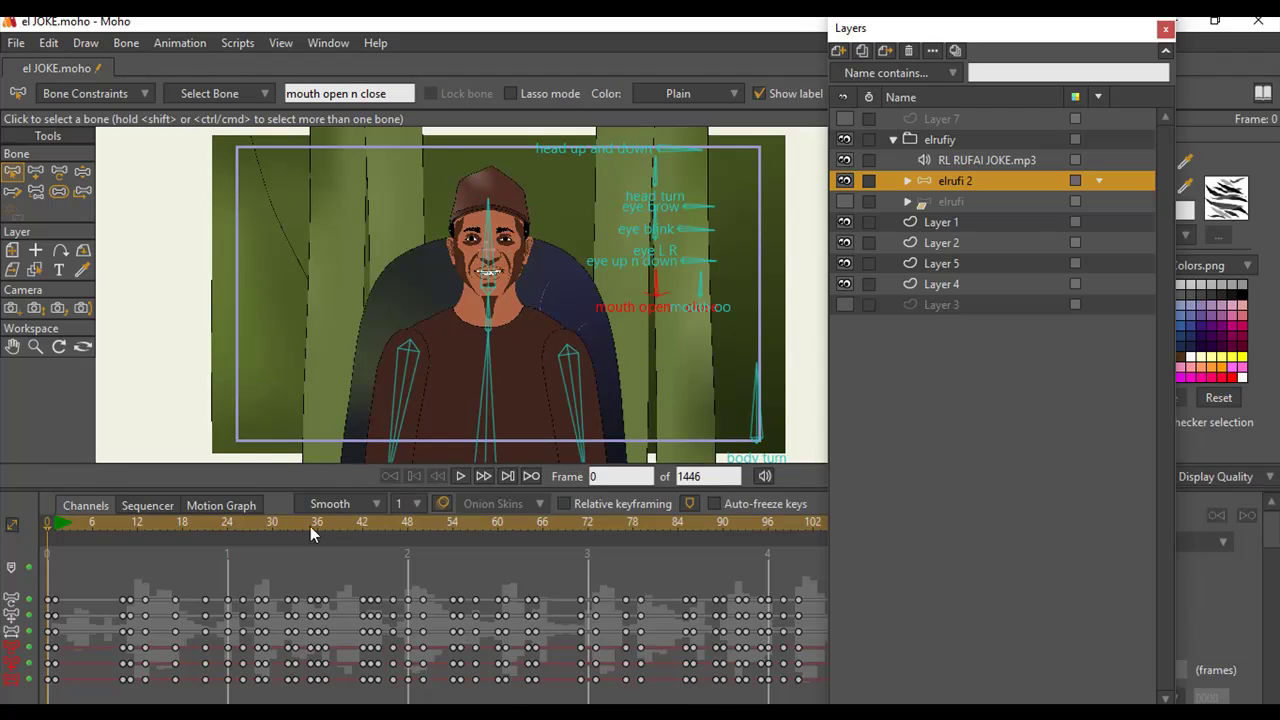
Scrub the elrufi 2 layer's animation from frame 0 to frame 162 to review its lip-sync and head movement.
{"action": "left_click_drag", "start_coordinate": [55, 533], "coordinate": [560, 588]}
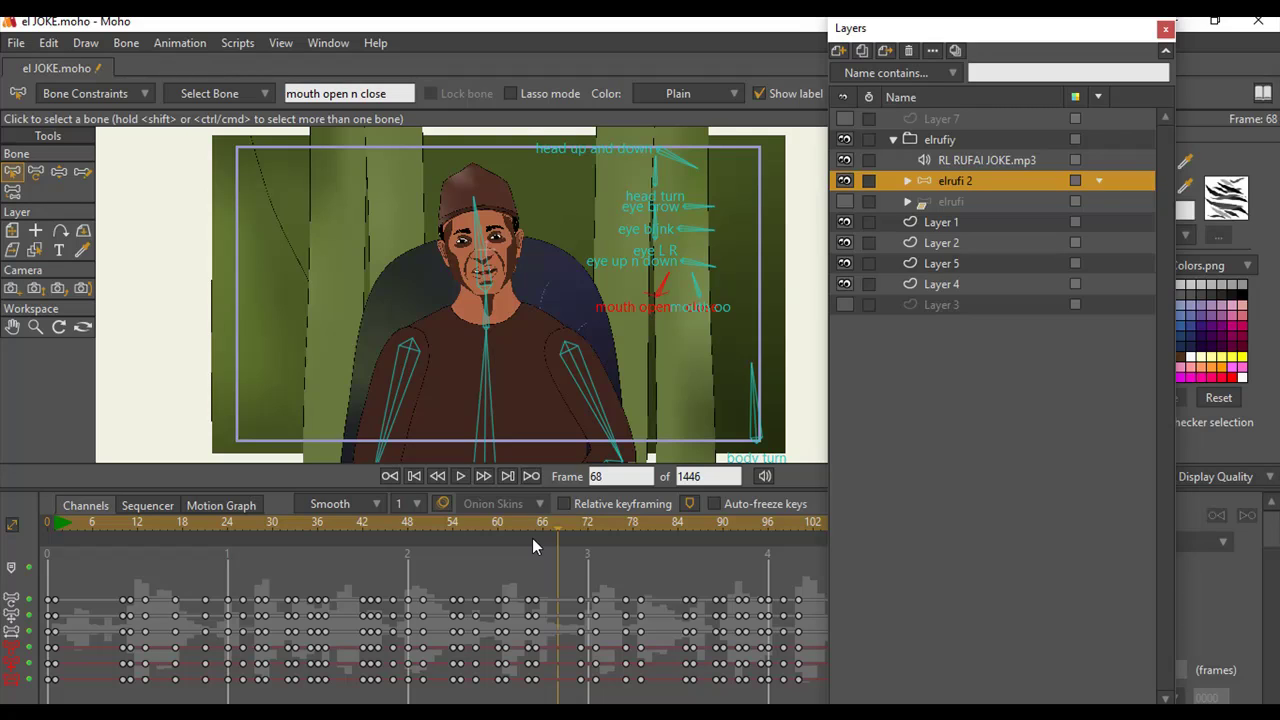
{"action": "left_click_drag", "start_coordinate": [518, 523], "coordinate": [752, 543]}
{"action": "scroll", "coordinate": [268, 600], "scroll_direction": "right", "scroll_amount": 6}
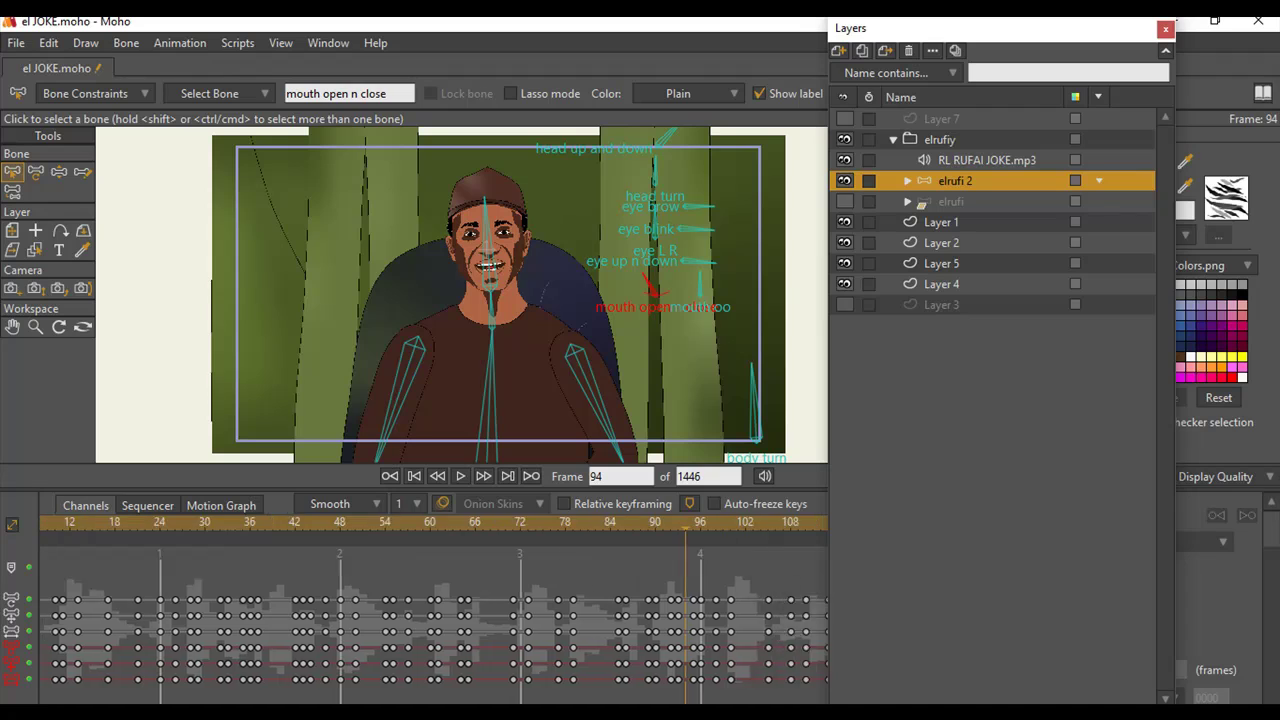
{"action": "left_click_drag", "start_coordinate": [255, 525], "coordinate": [670, 556]}
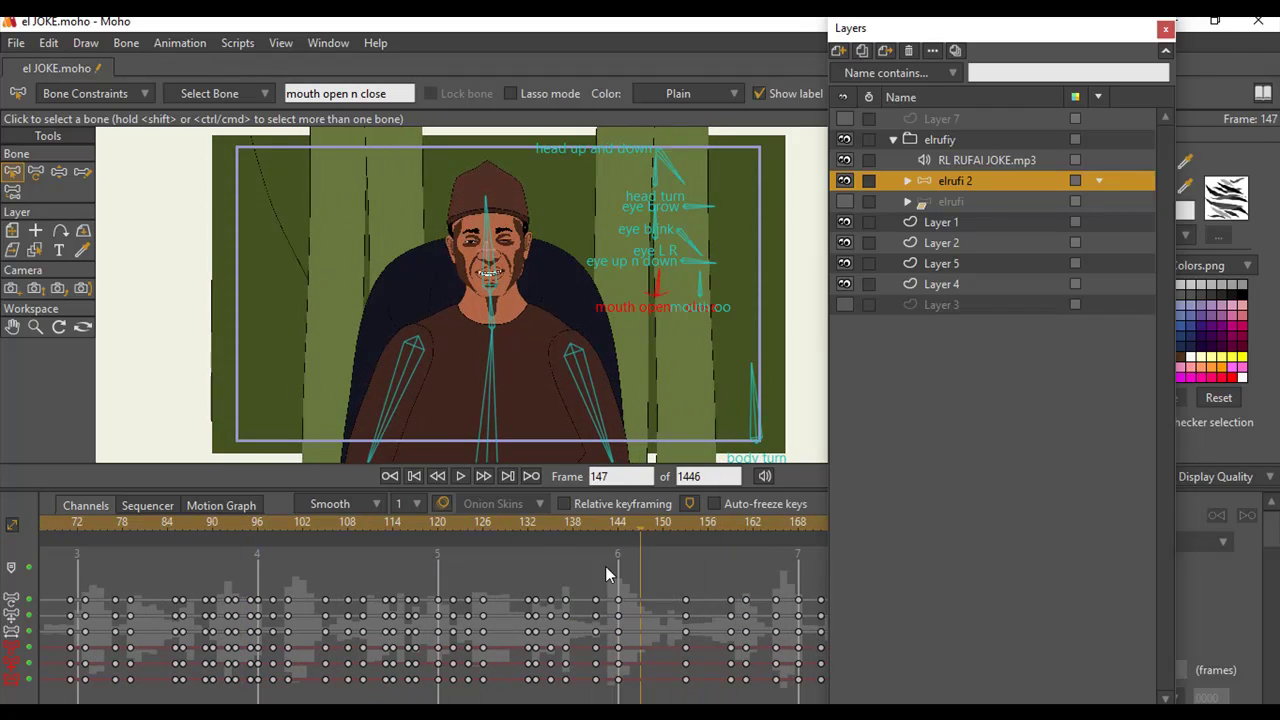
{"action": "left_click", "coordinate": [400, 552]}
{"action": "left_click_drag", "start_coordinate": [441, 557], "coordinate": [755, 565]}
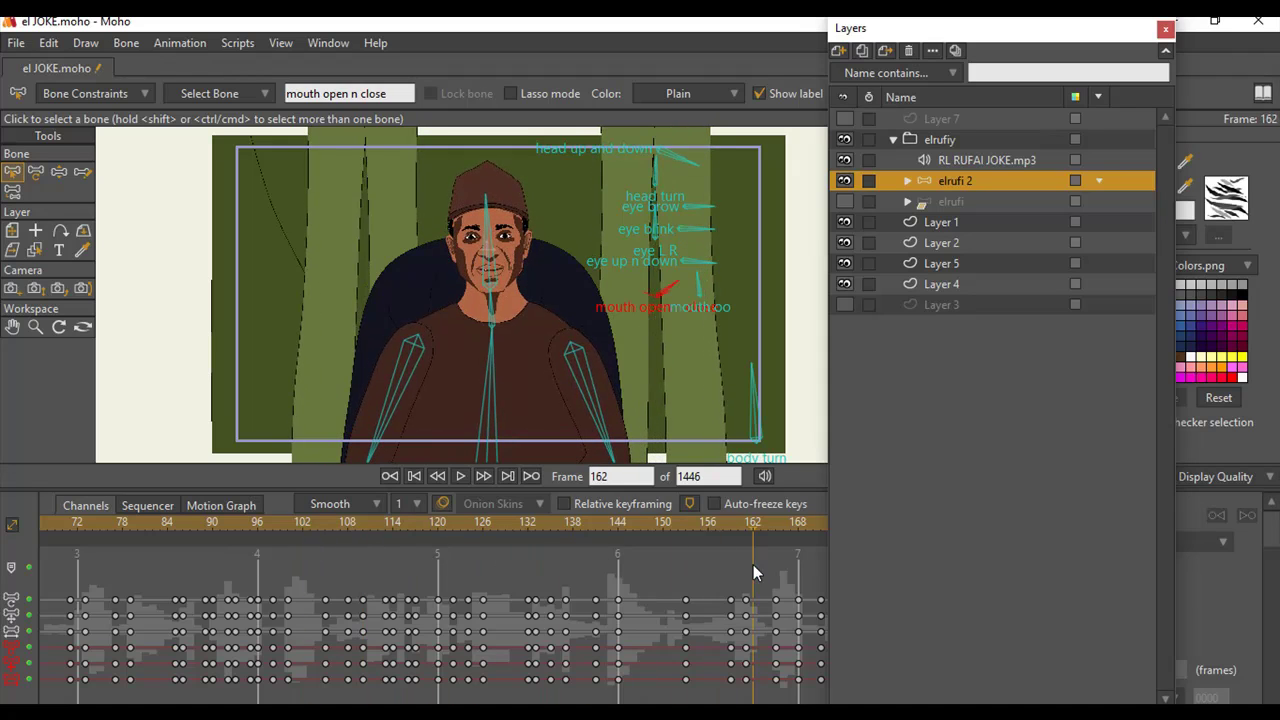
{"action": "scroll", "coordinate": [391, 573], "scroll_direction": "right", "scroll_amount": 2}
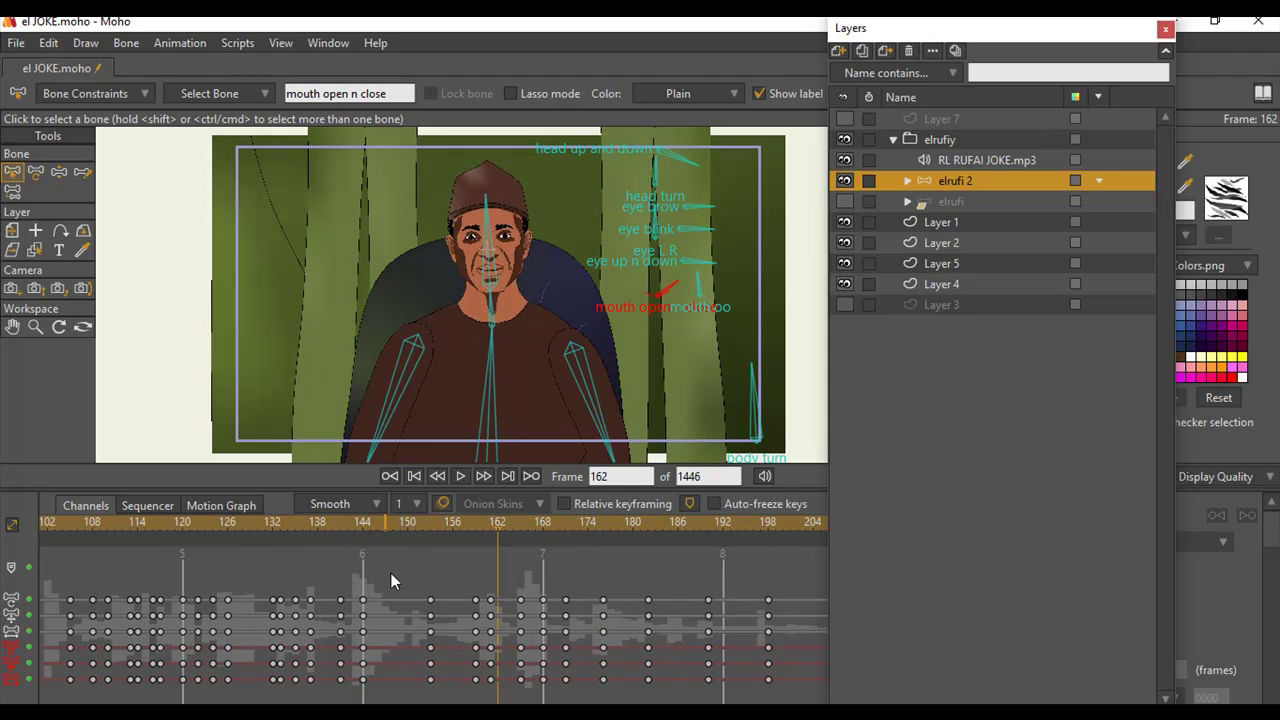
Scrub the animation back to frame 91 and show the beginning of the timeline.
{"action": "left_click_drag", "start_coordinate": [447, 527], "coordinate": [7, 545]}
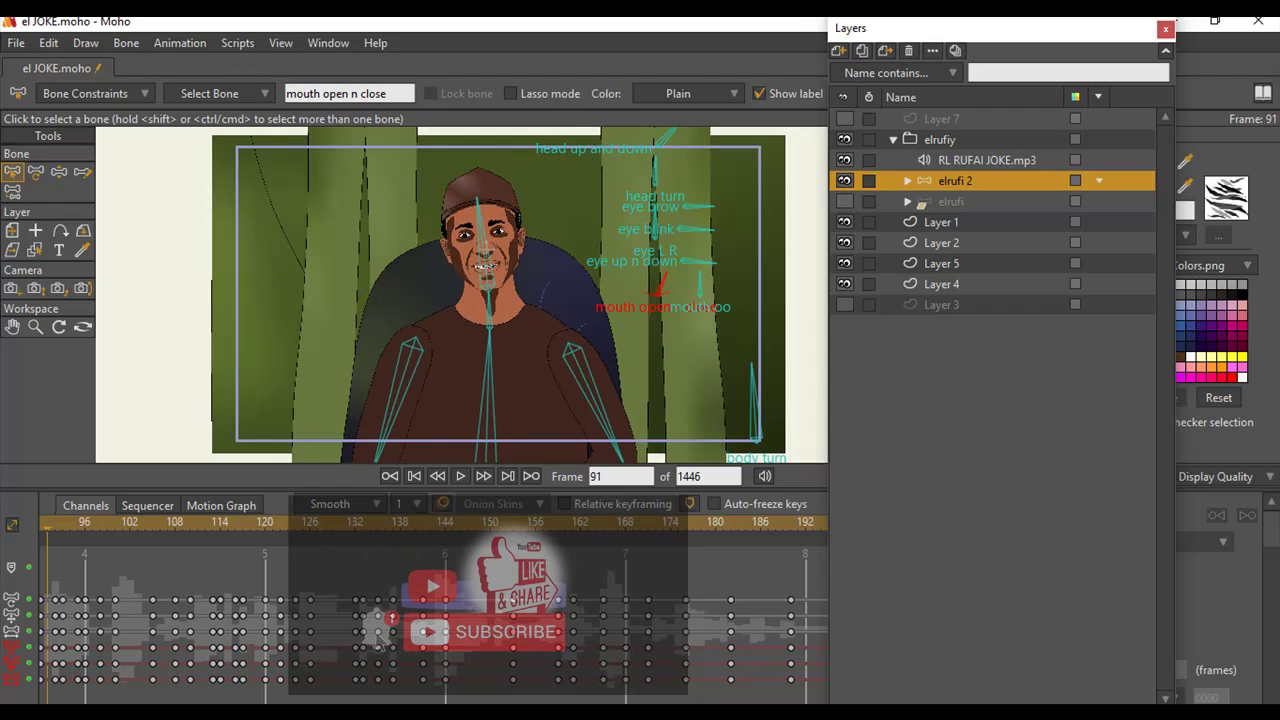
{"action": "mouse_move", "coordinate": [200, 649]}
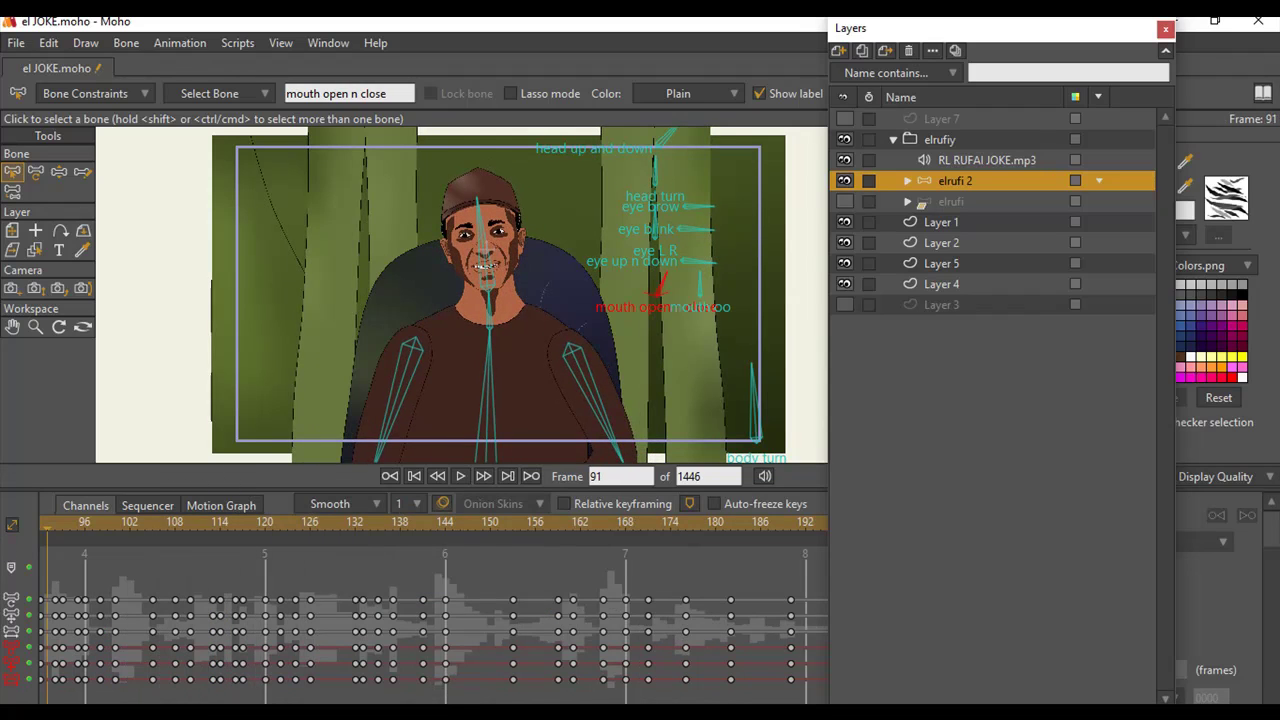
{"action": "scroll", "coordinate": [240, 596], "scroll_direction": "left", "scroll_amount": 4}
{"action": "scroll", "coordinate": [240, 596], "scroll_direction": "left", "scroll_amount": 2}
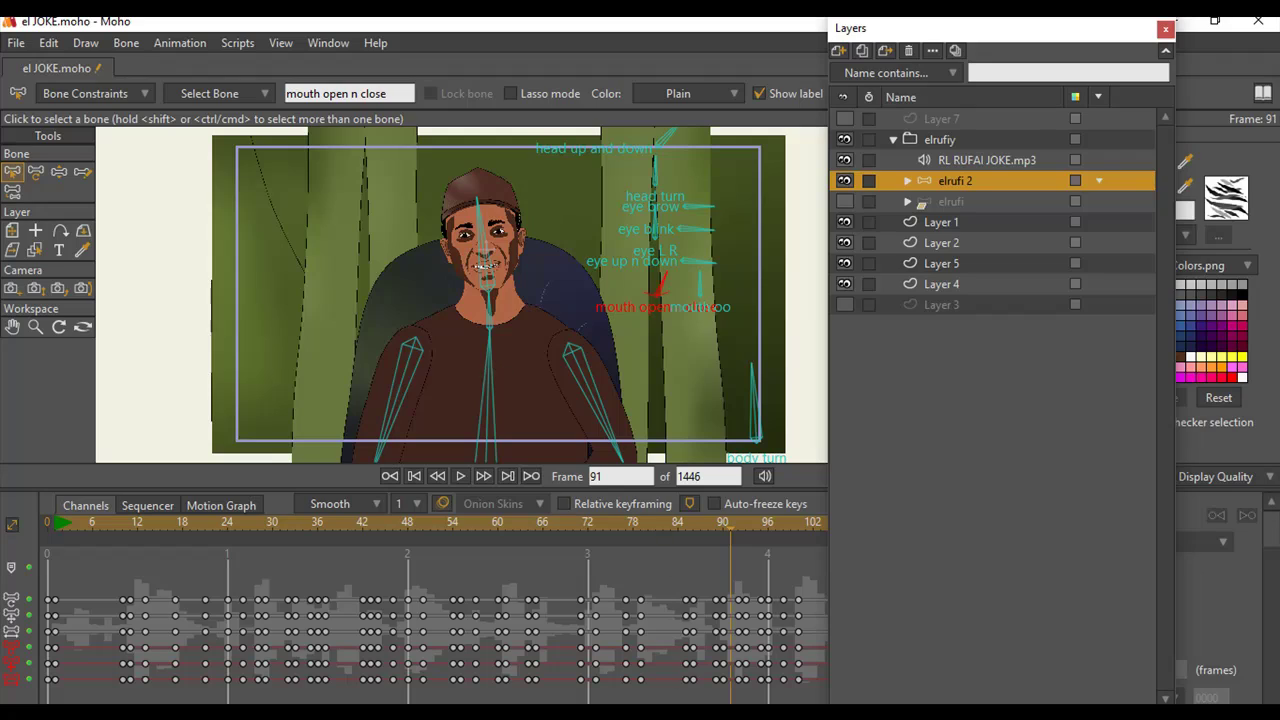
View the rendered image of frame 1 and close its render window.
{"action": "mouse_move", "coordinate": [466, 710]}
{"action": "left_click", "coordinate": [560, 676]}
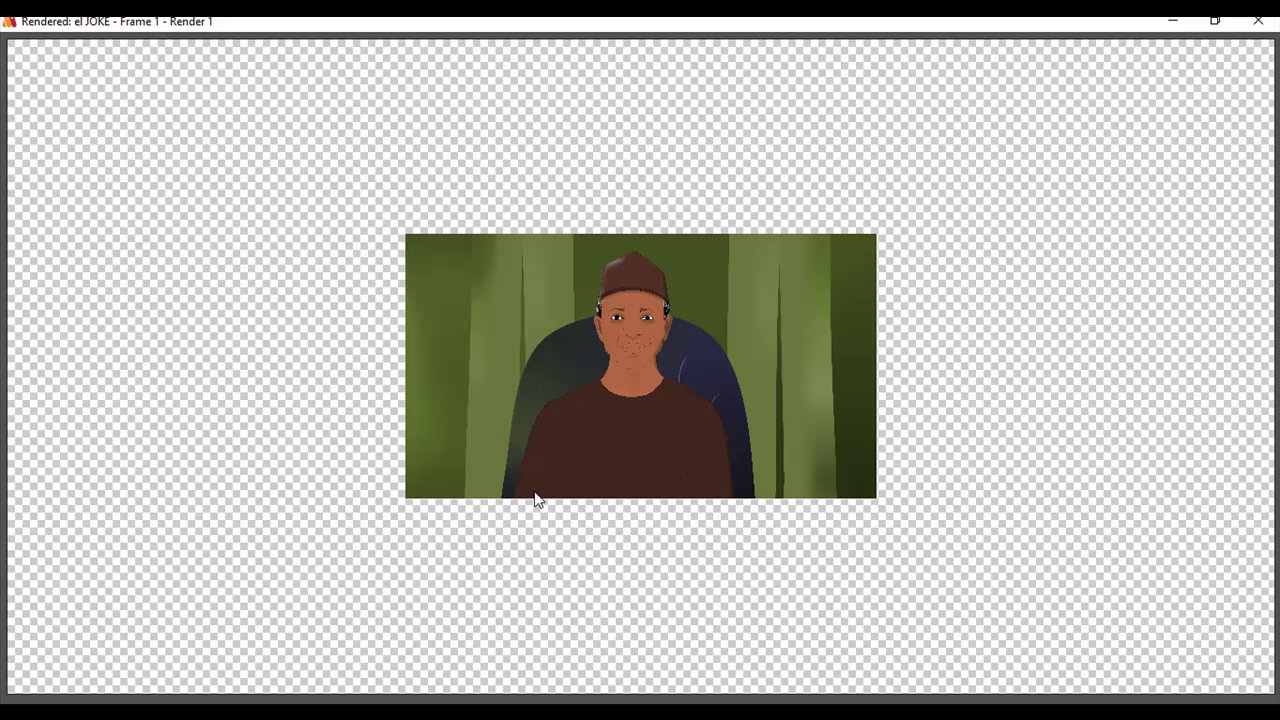
{"action": "left_click", "coordinate": [1258, 20]}
Expand the elrufi 2 layer, select the cap layer inside it and activate the Color Points tool.
{"action": "scroll", "coordinate": [453, 210], "scroll_direction": "up", "scroll_amount": 5}
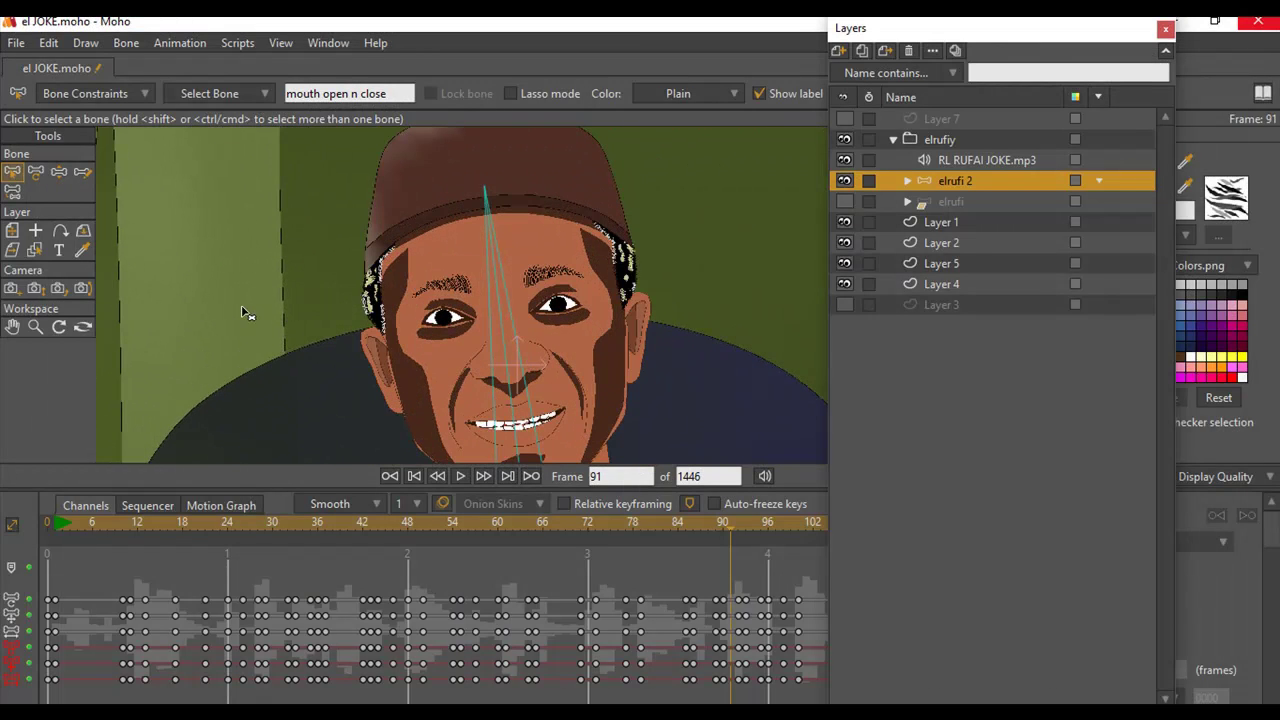
{"action": "left_click", "coordinate": [906, 181]}
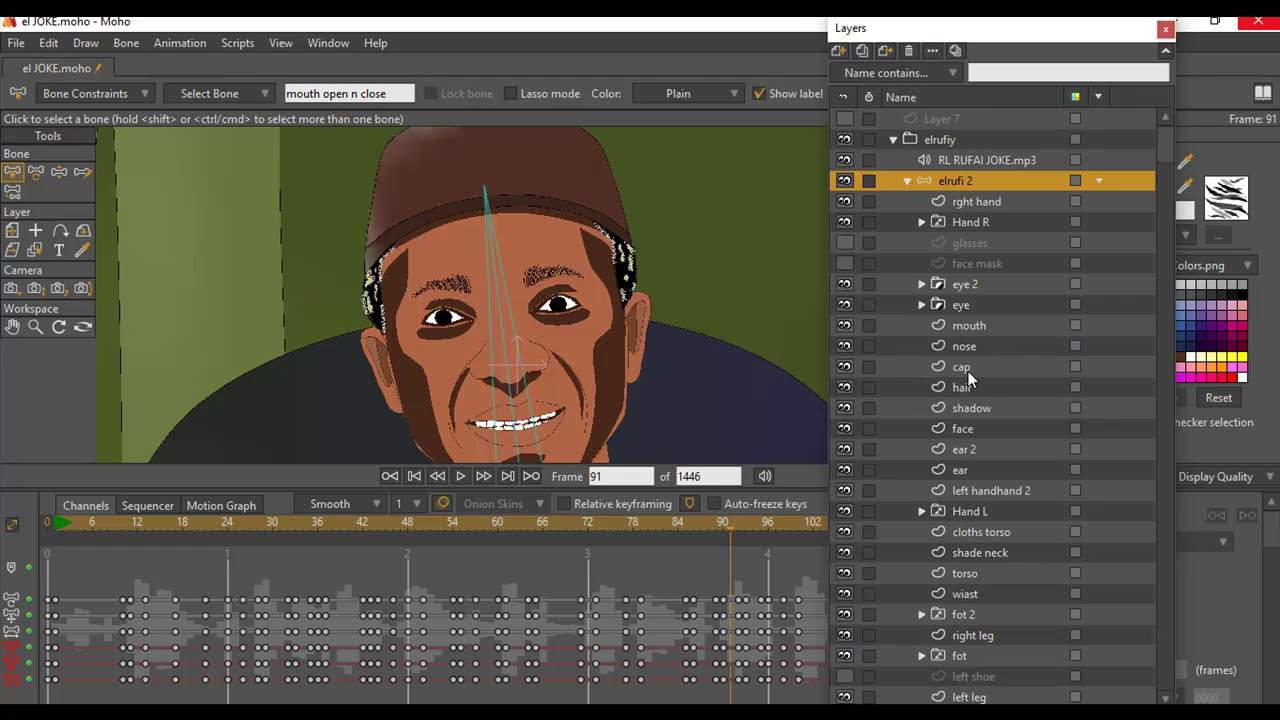
{"action": "left_click", "coordinate": [963, 371]}
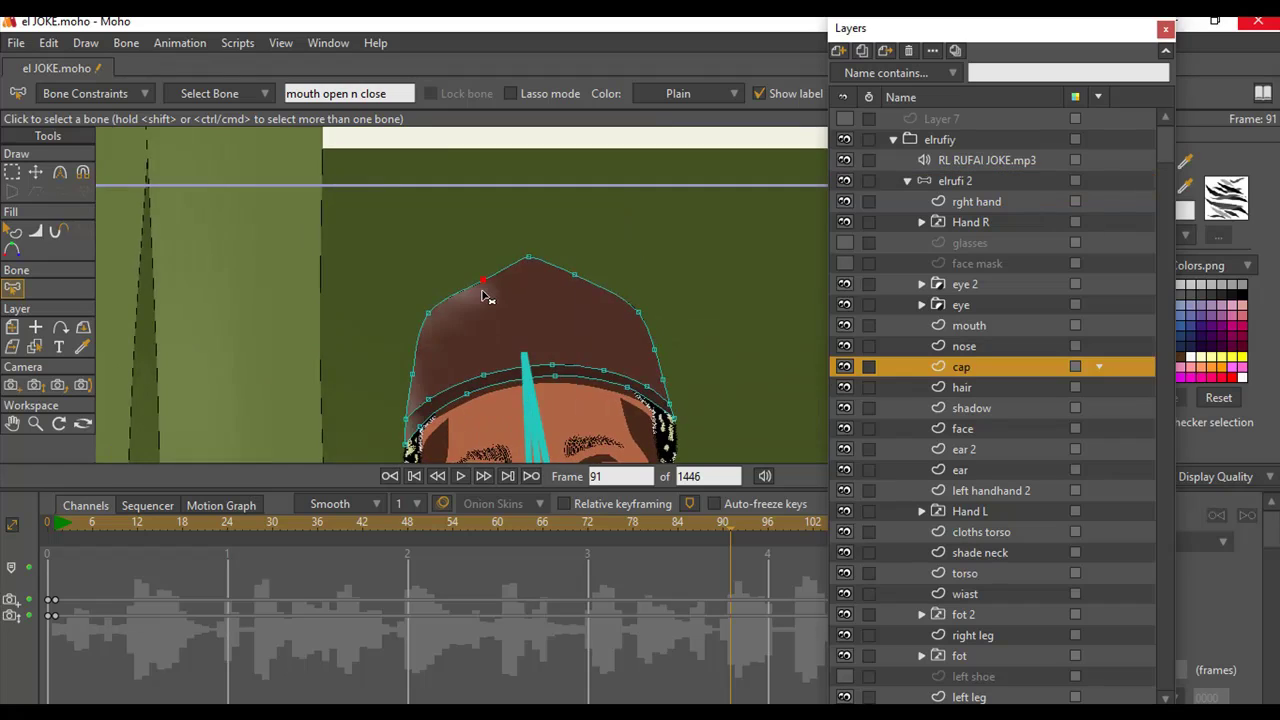
{"action": "scroll", "coordinate": [483, 296], "scroll_direction": "down", "scroll_amount": 8}
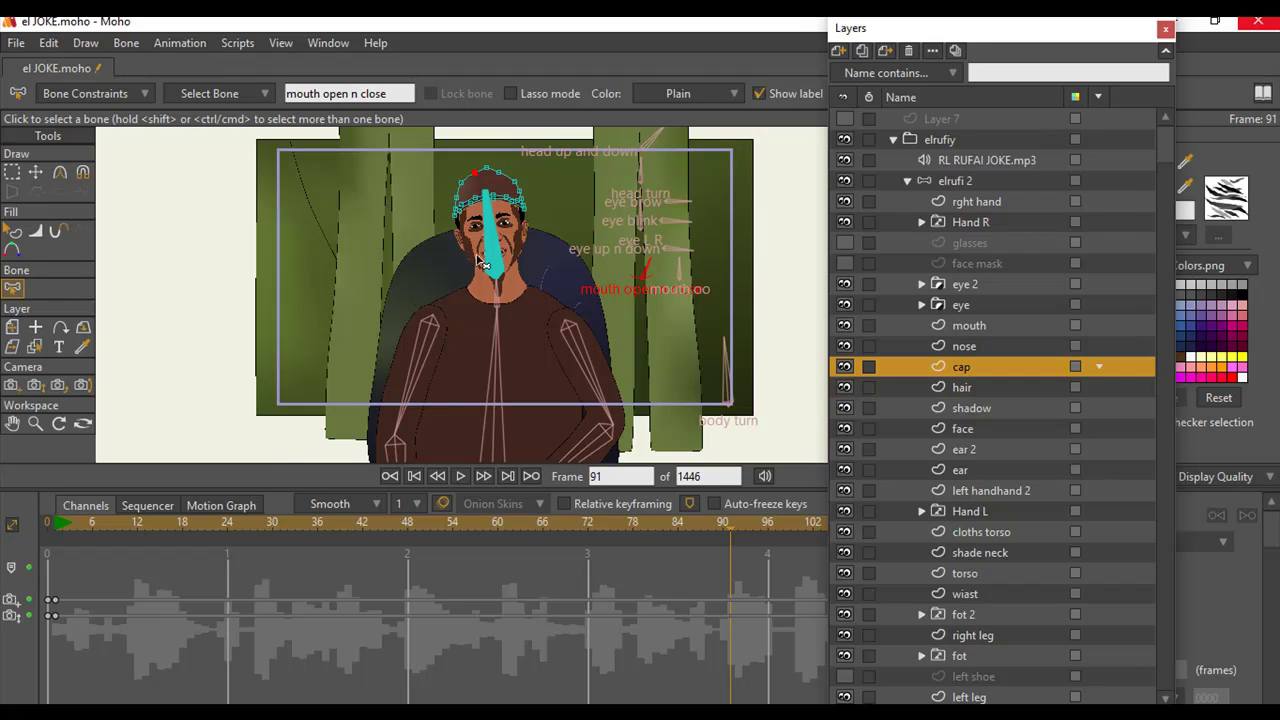
{"action": "scroll", "coordinate": [483, 276], "scroll_direction": "up", "scroll_amount": 5}
{"action": "left_click_drag", "start_coordinate": [498, 265], "coordinate": [570, 279]}
{"action": "scroll", "coordinate": [570, 314], "scroll_direction": "down", "scroll_amount": 4}
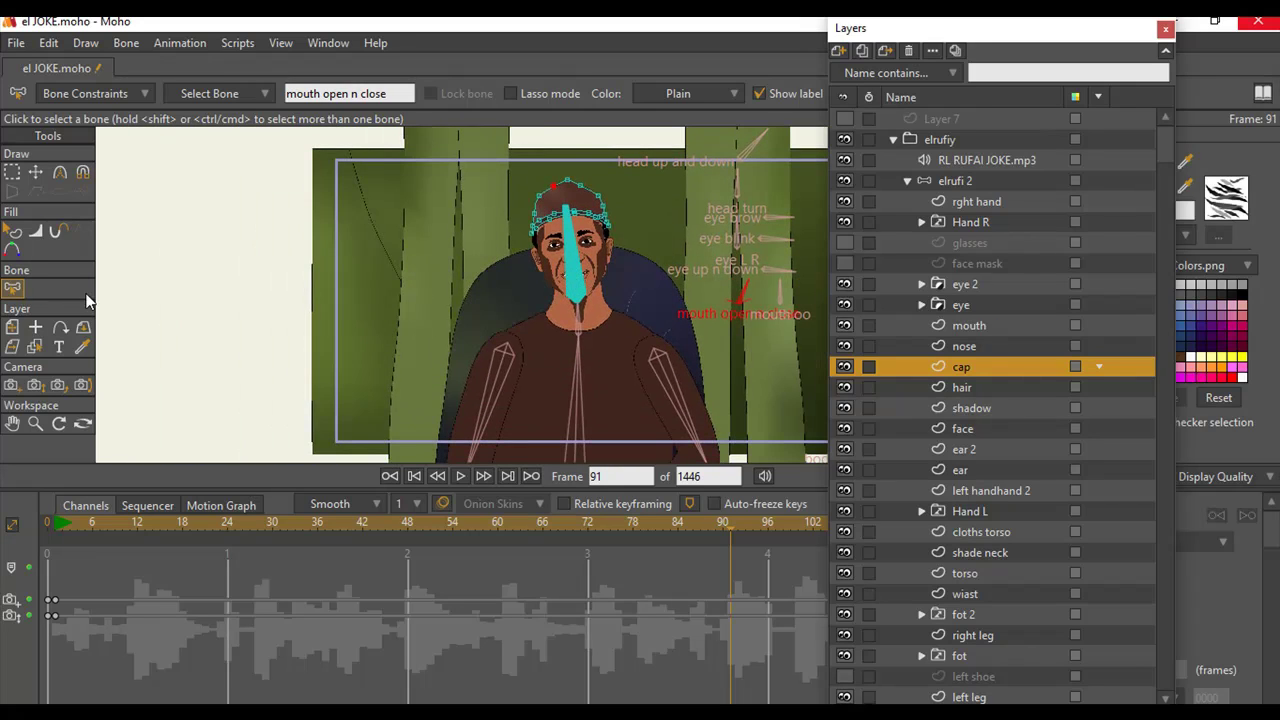
{"action": "left_click", "coordinate": [13, 251]}
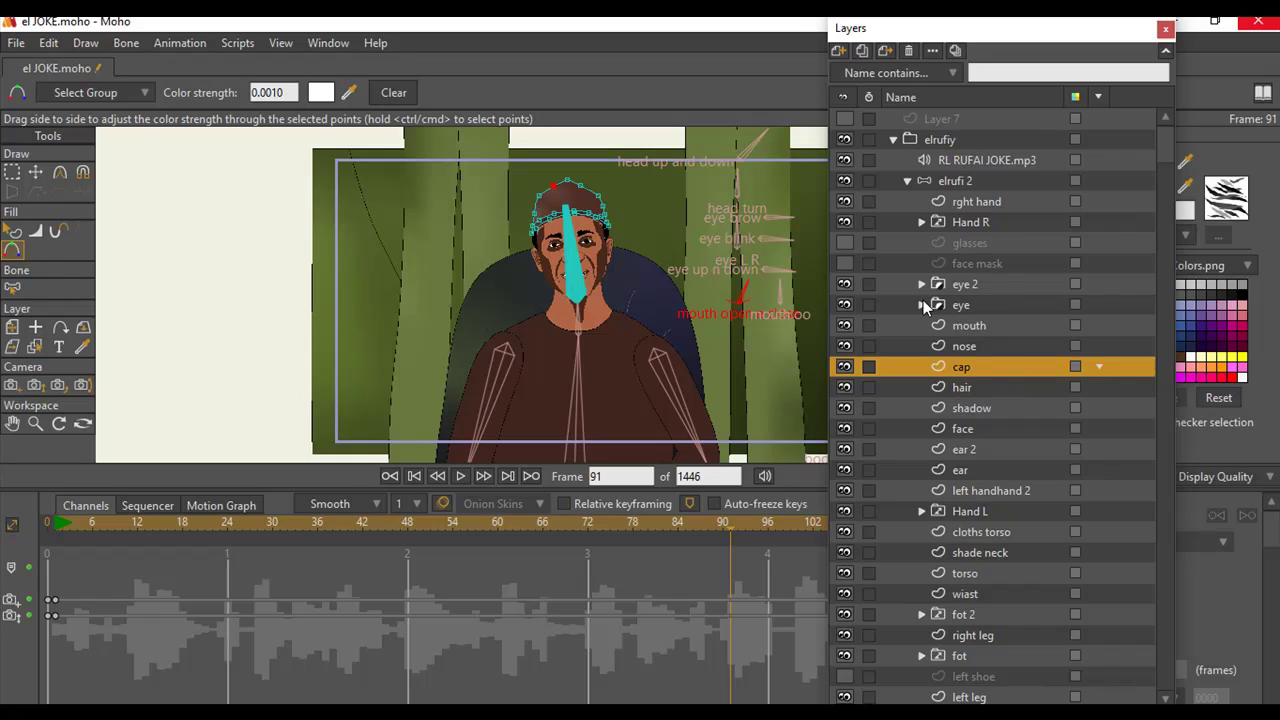
Collapse the elrufi 2 layer and view the character up close and within the whole scene.
{"action": "left_click", "coordinate": [909, 178]}
{"action": "scroll", "coordinate": [416, 250], "scroll_direction": "up", "scroll_amount": 4}
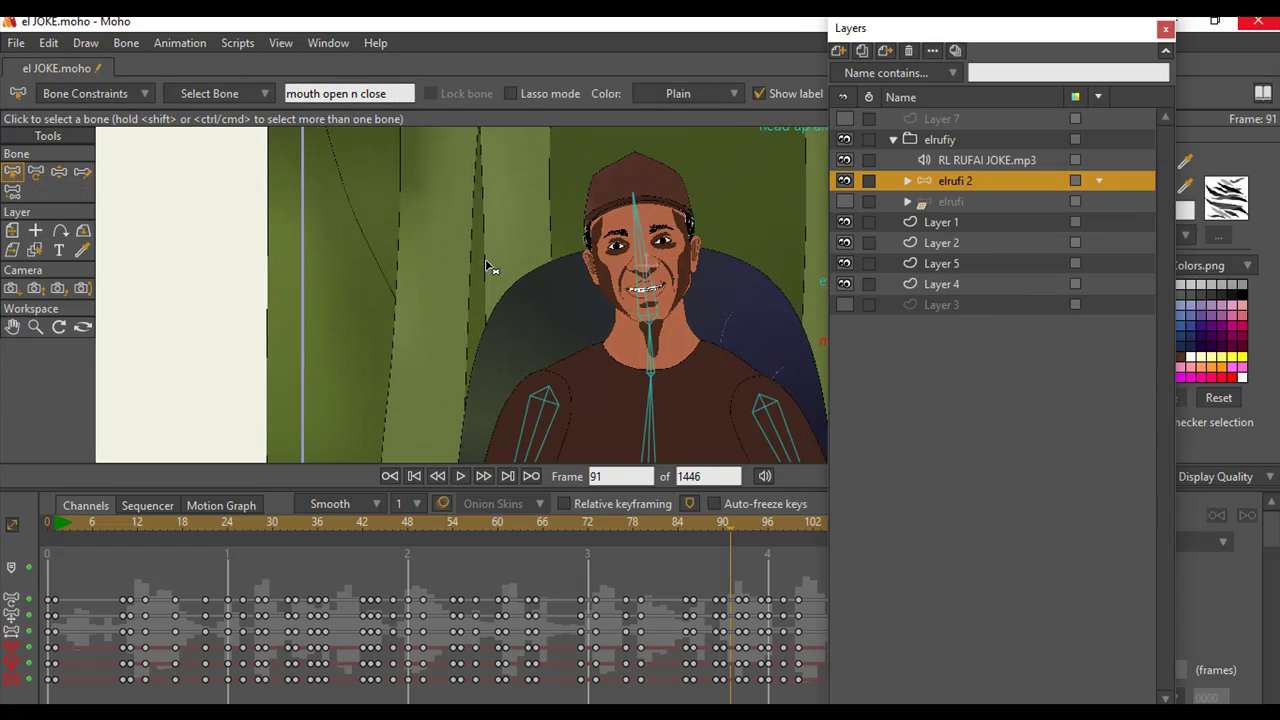
{"action": "left_click_drag", "start_coordinate": [574, 285], "coordinate": [484, 260]}
{"action": "scroll", "coordinate": [483, 260], "scroll_direction": "down", "scroll_amount": 5}
{"action": "left_click_drag", "start_coordinate": [592, 285], "coordinate": [550, 285]}
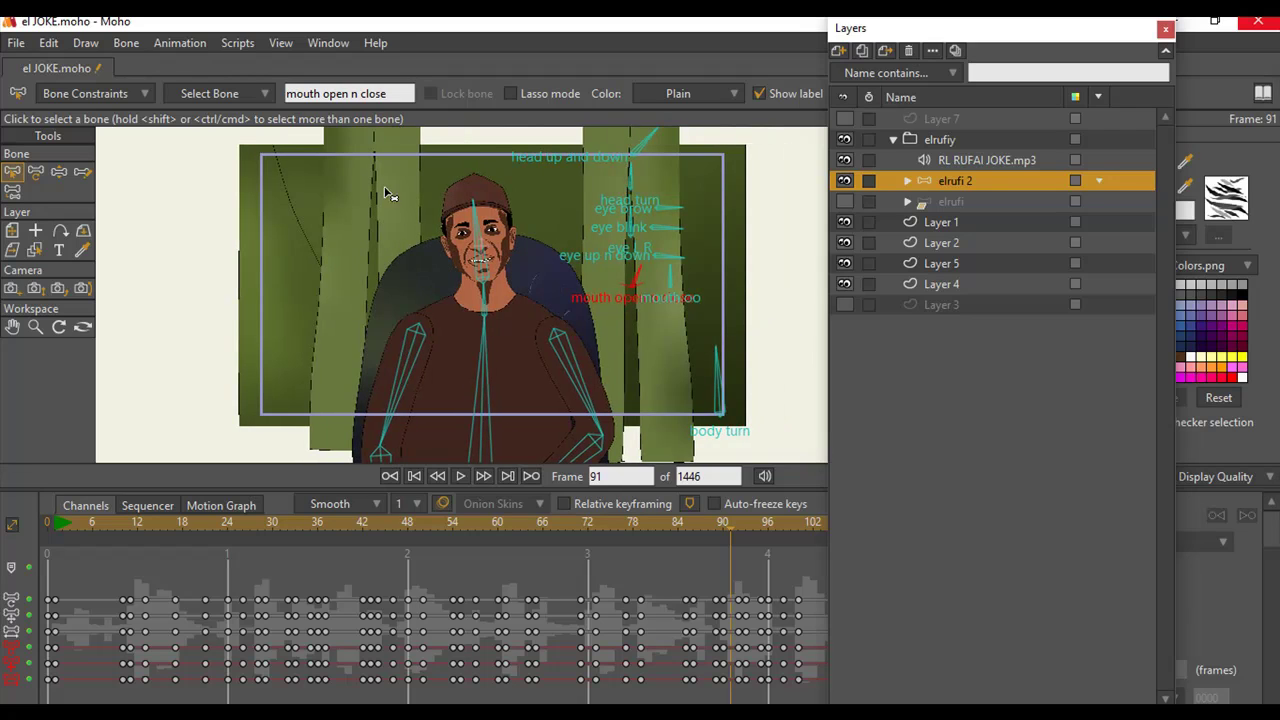
Inspect the colour points along the left tree trunk's edge on Layer 5 with the Color Points tool.
{"action": "left_click", "coordinate": [951, 286]}
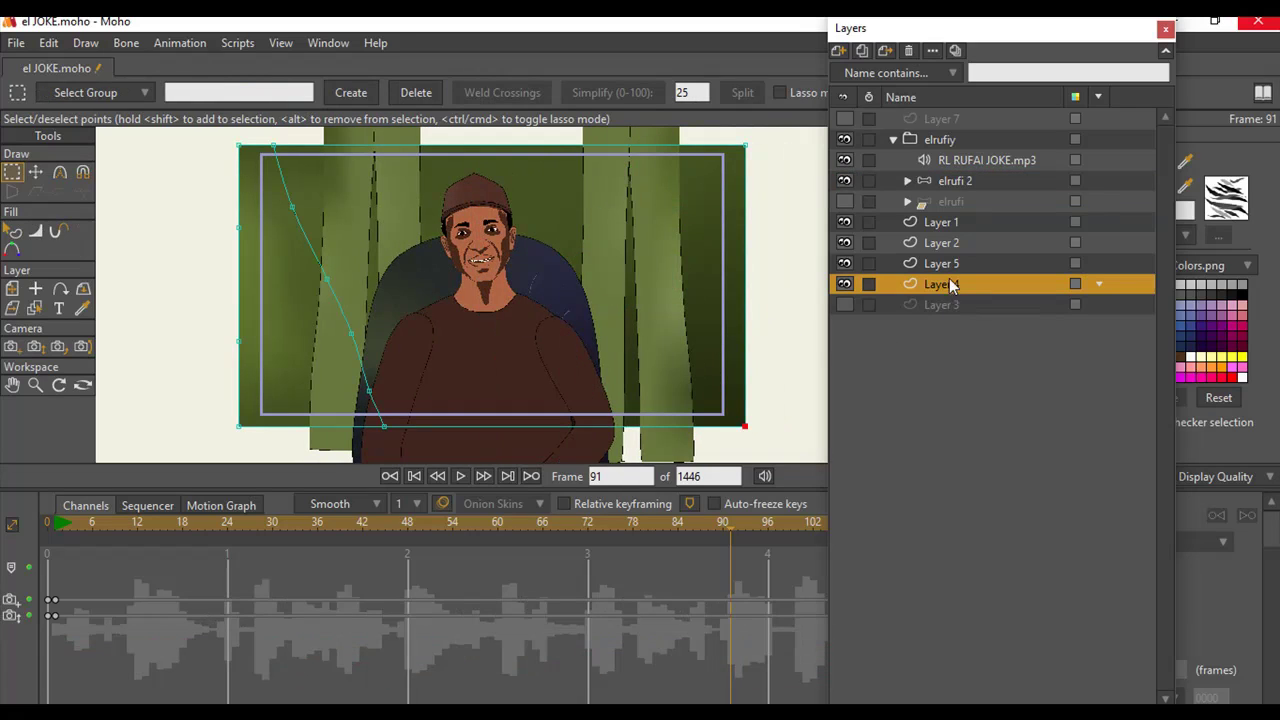
{"action": "left_click", "coordinate": [945, 264]}
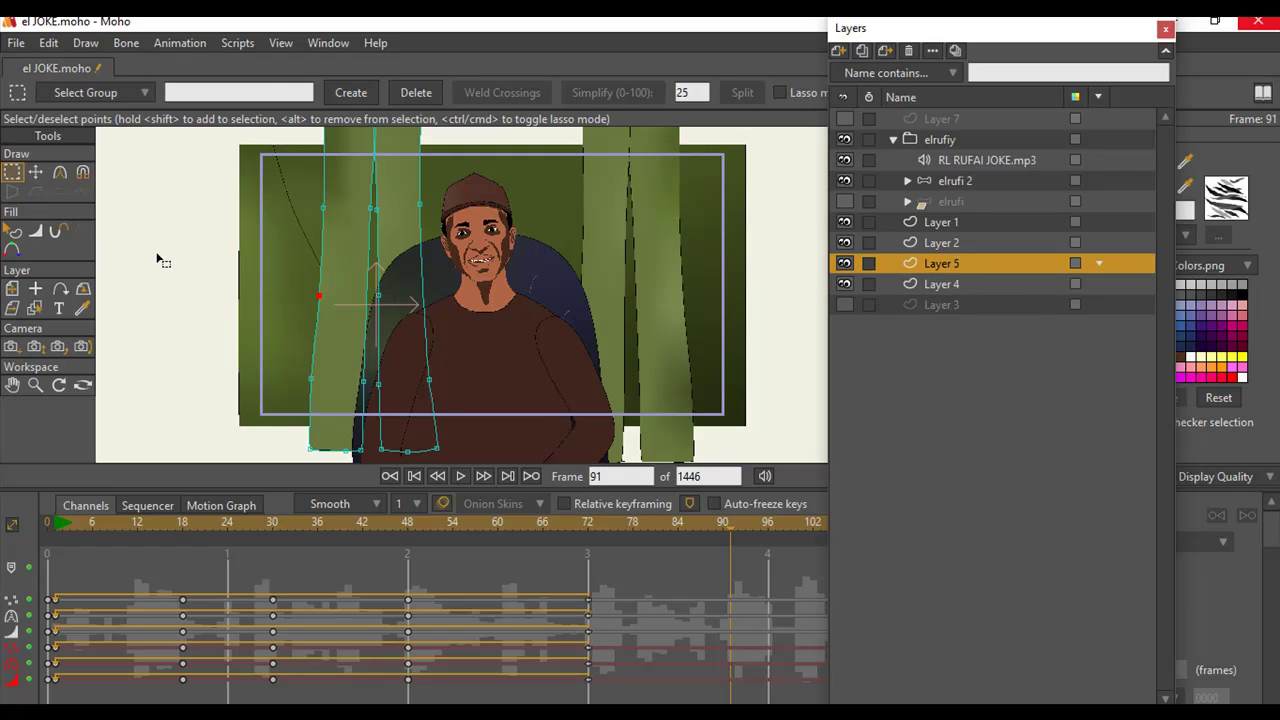
{"action": "left_click", "coordinate": [13, 249]}
{"action": "left_click_drag", "start_coordinate": [333, 220], "coordinate": [323, 305]}
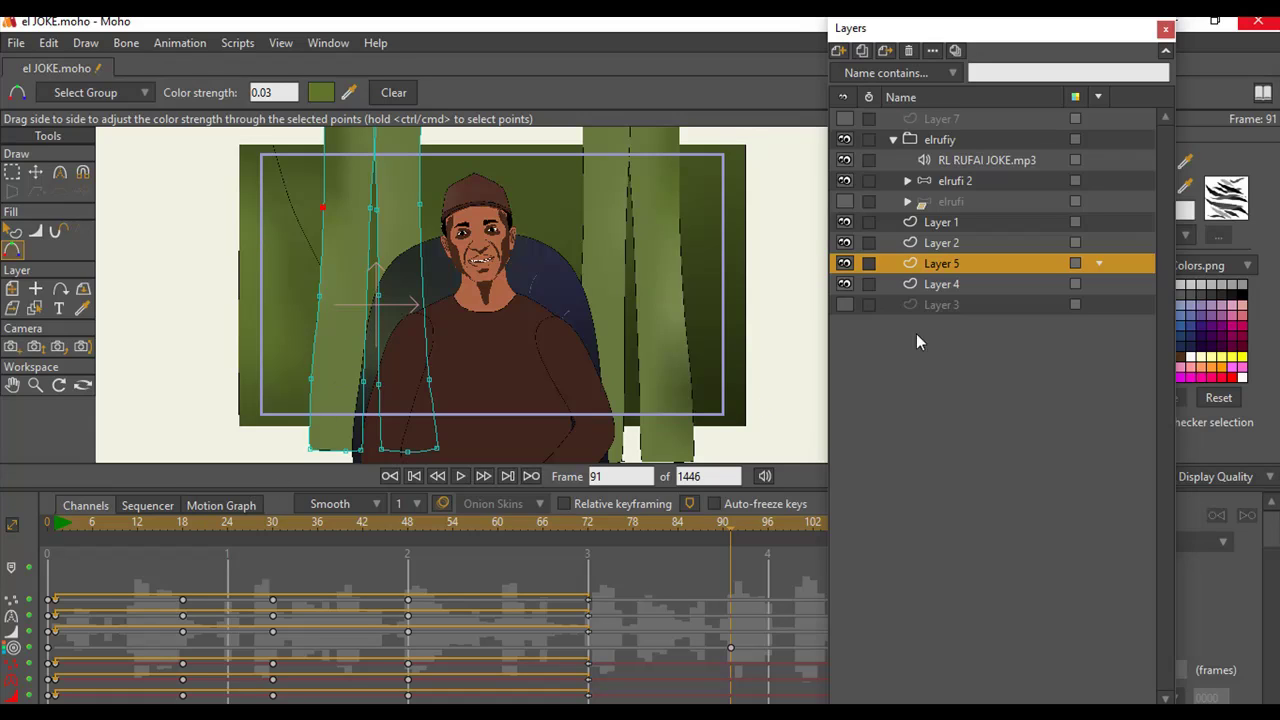
Select the upper point on the left edge of Layer 4's background and confirm its green point colour in the colour picker.
{"action": "left_click", "coordinate": [949, 282]}
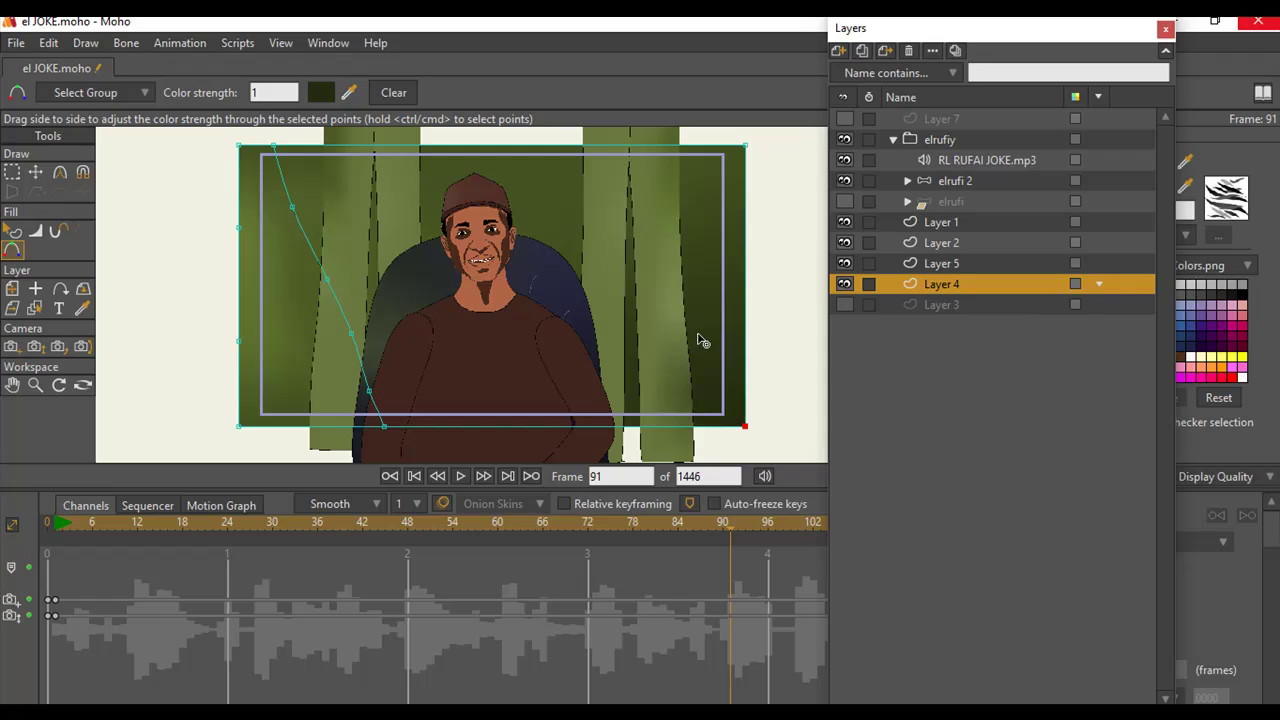
{"action": "left_click", "coordinate": [240, 228]}
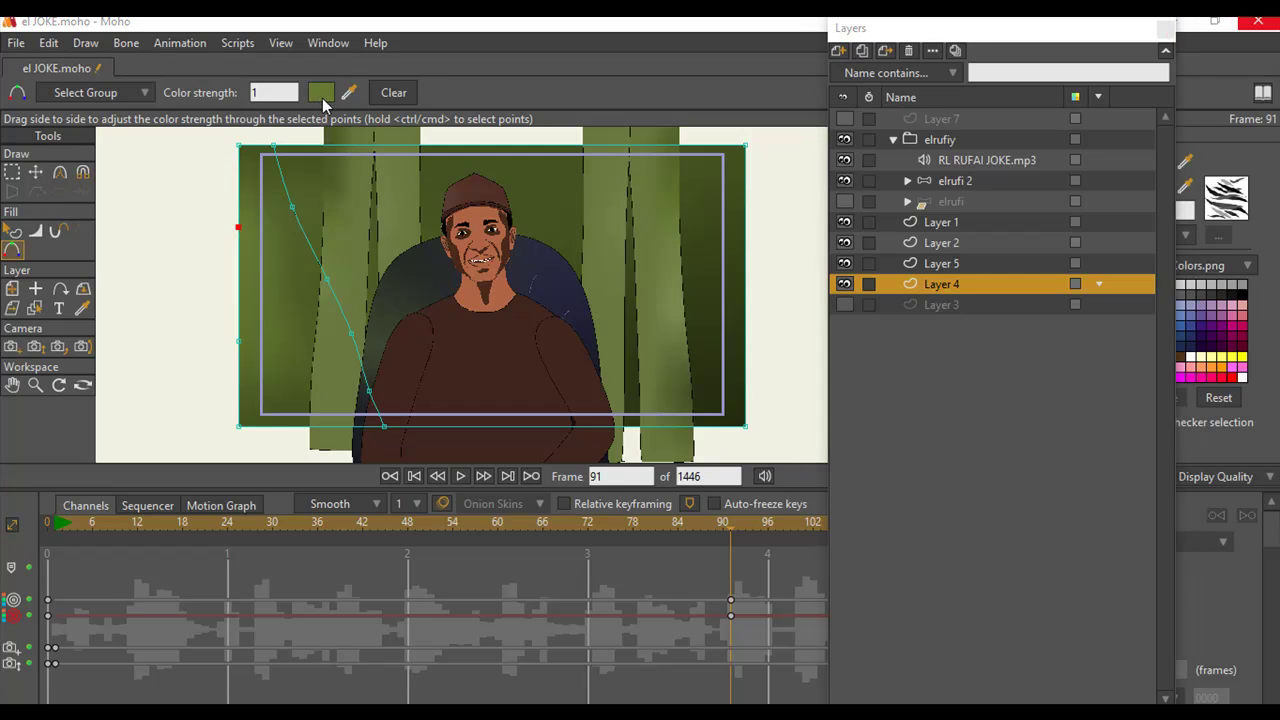
{"action": "left_click", "coordinate": [320, 96]}
{"action": "left_click", "coordinate": [811, 387]}
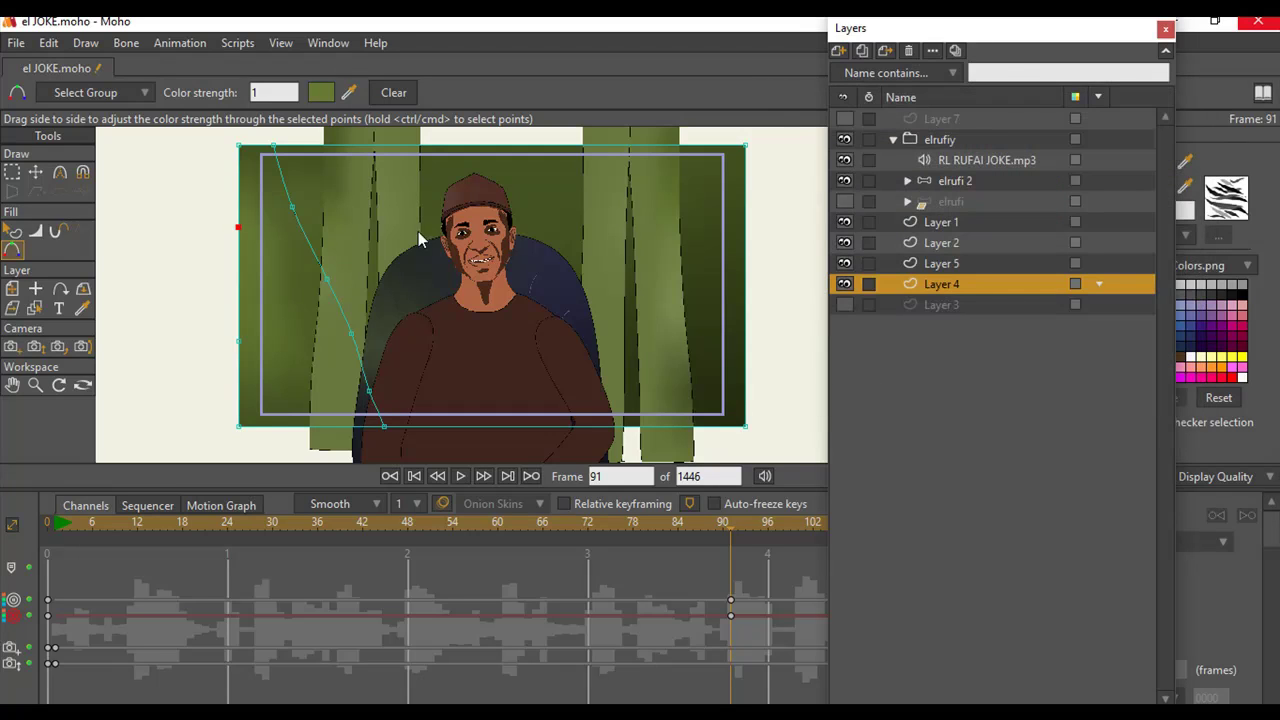
{"action": "left_click", "coordinate": [1091, 389]}
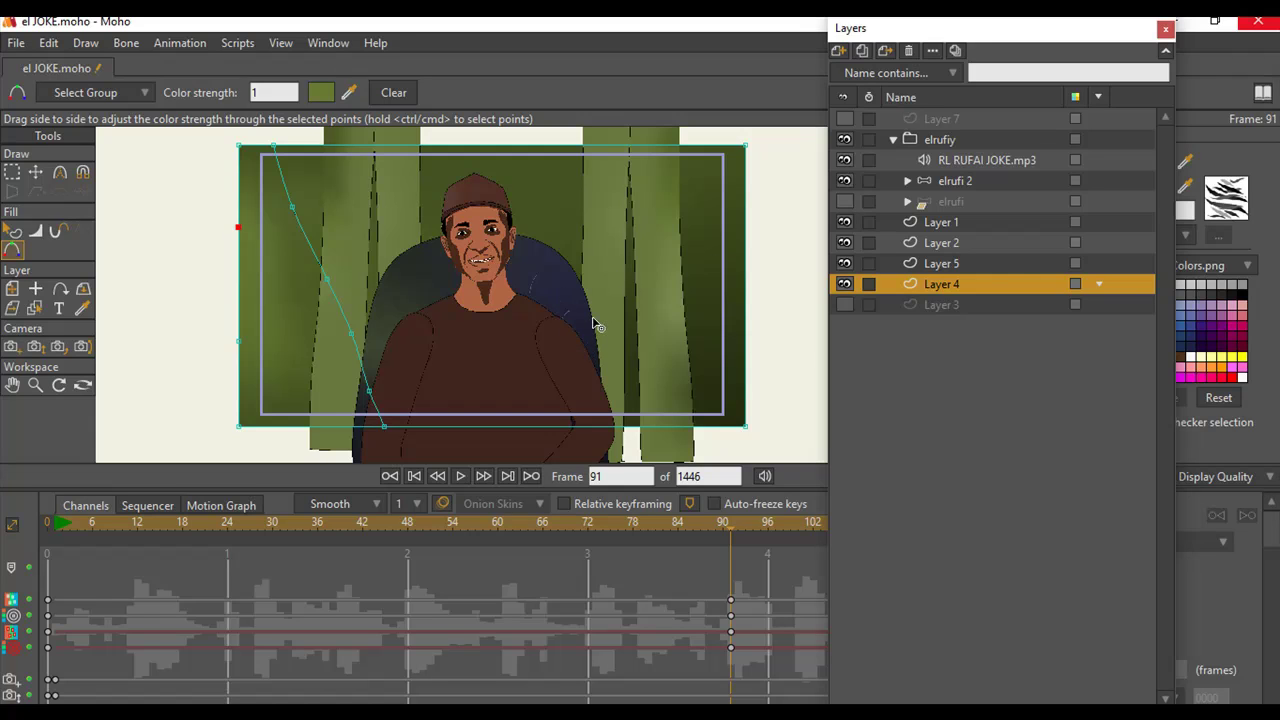
Hide the elrufi 2 layer and examine the shading of the chair behind the character.
{"action": "scroll", "coordinate": [525, 335], "scroll_direction": "up", "scroll_amount": 3}
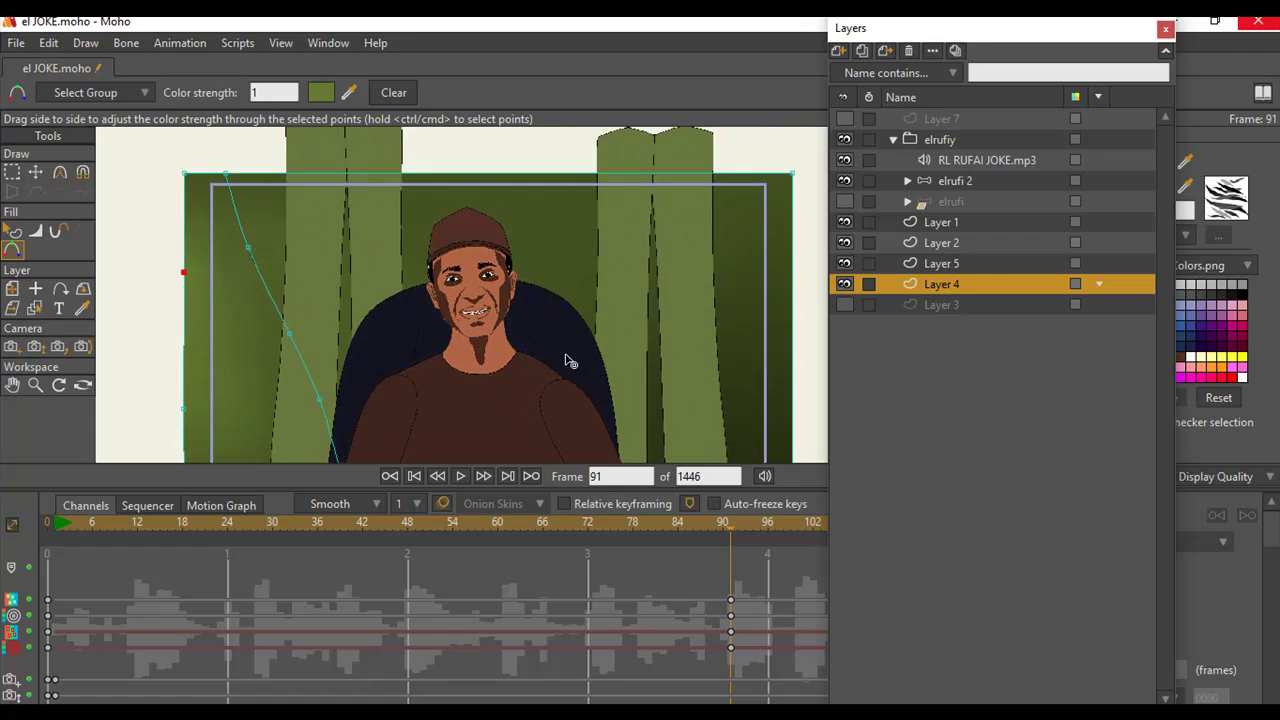
{"action": "scroll", "coordinate": [563, 323], "scroll_direction": "down", "scroll_amount": 2}
{"action": "scroll", "coordinate": [563, 320], "scroll_direction": "up", "scroll_amount": 1}
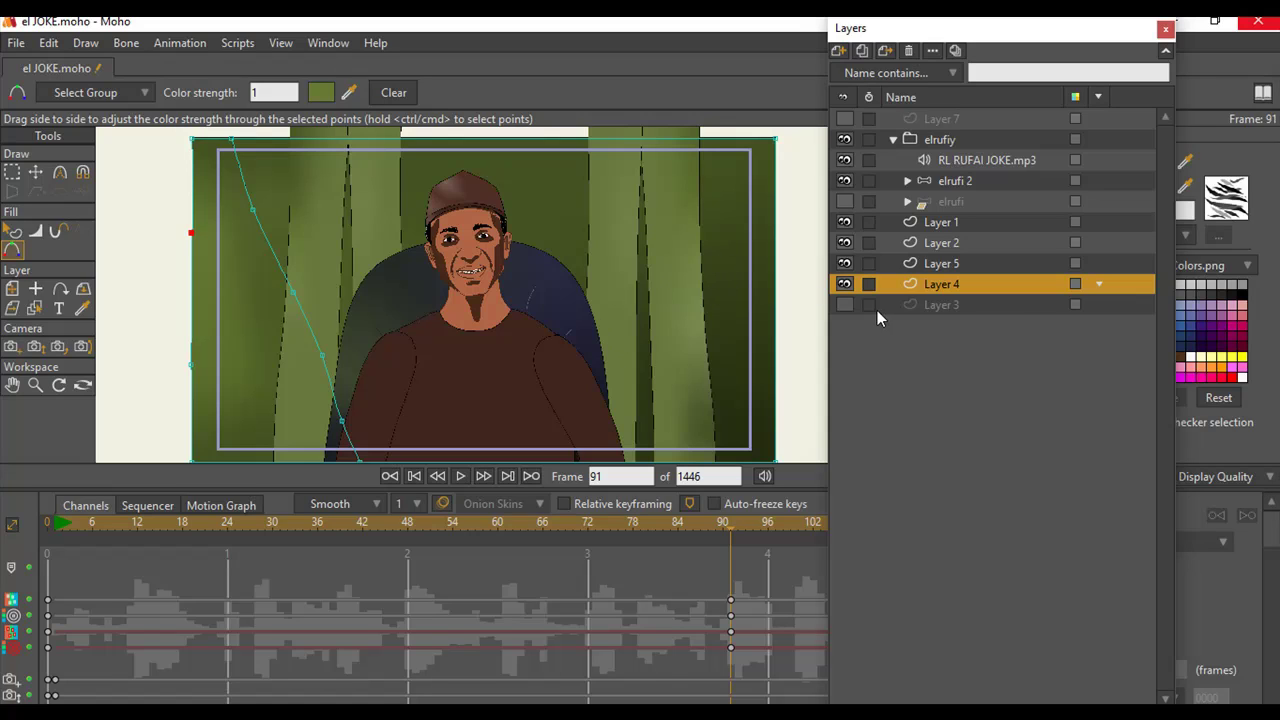
{"action": "scroll", "coordinate": [570, 275], "scroll_direction": "down", "scroll_amount": 2}
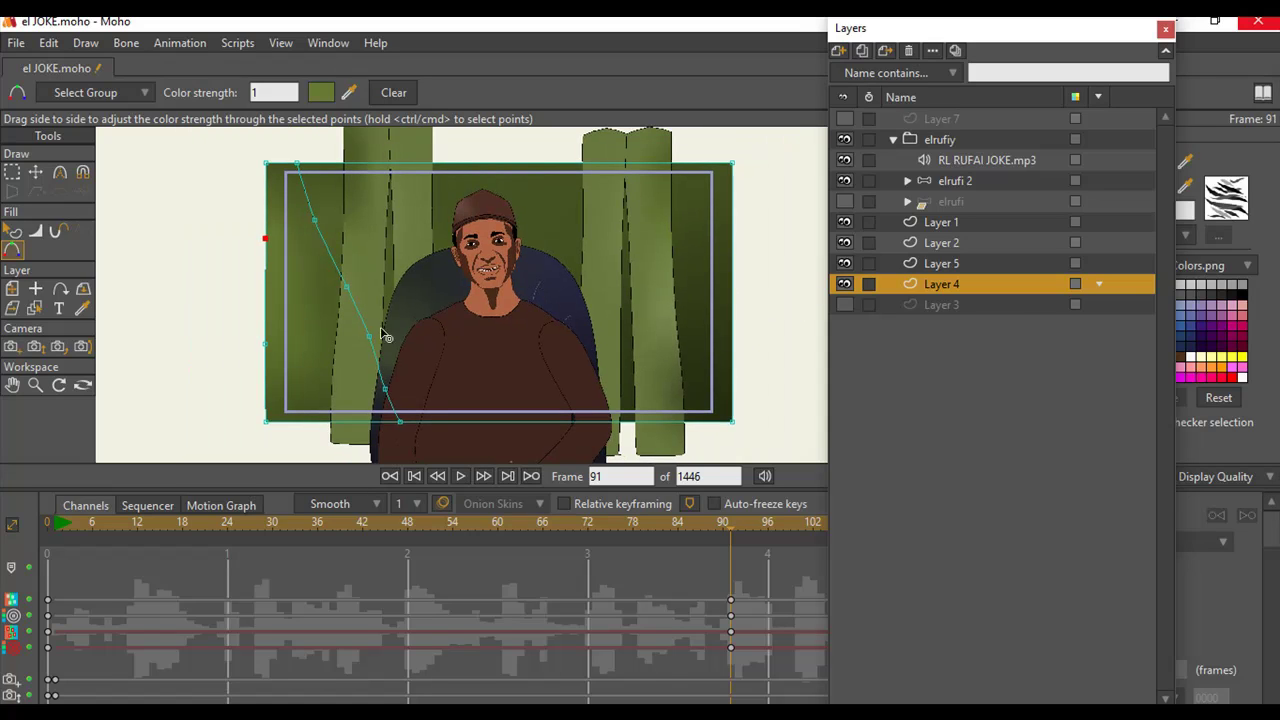
{"action": "left_click", "coordinate": [843, 182]}
{"action": "left_click", "coordinate": [843, 184]}
{"action": "scroll", "coordinate": [528, 358], "scroll_direction": "up", "scroll_amount": 3}
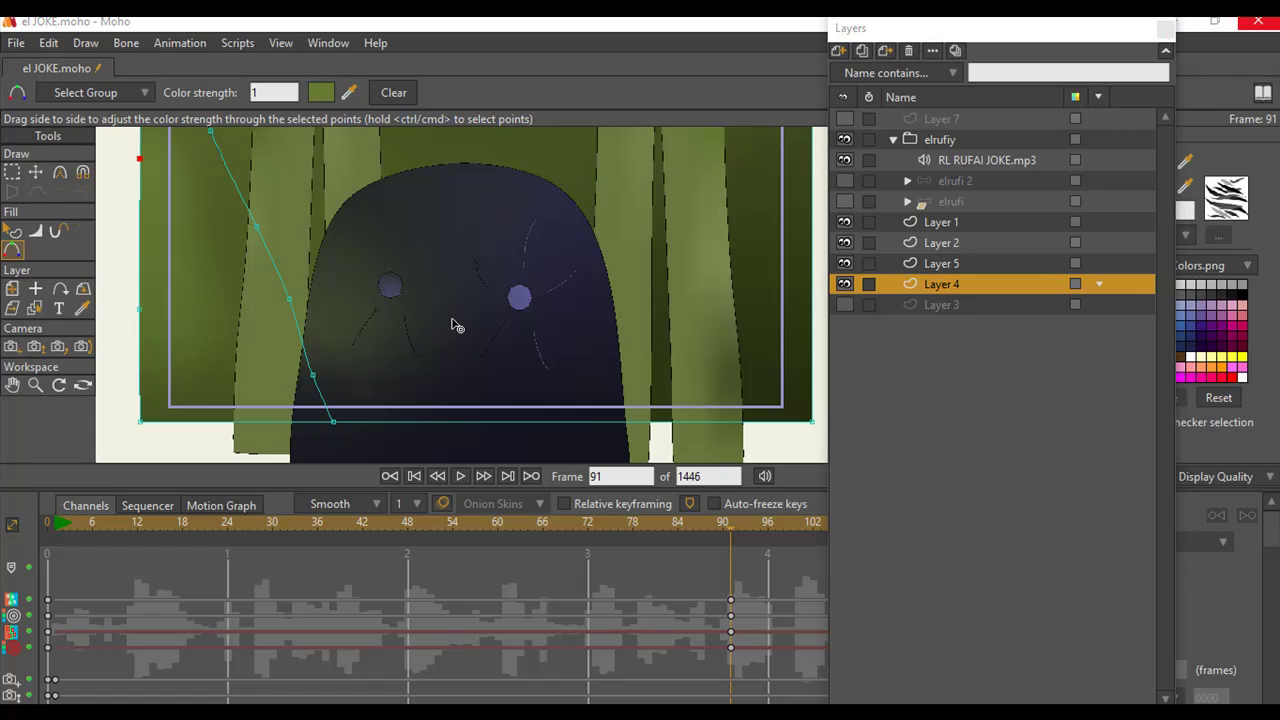
{"action": "left_click_drag", "start_coordinate": [437, 294], "coordinate": [441, 351]}
{"action": "scroll", "coordinate": [443, 357], "scroll_direction": "down", "scroll_amount": 3}
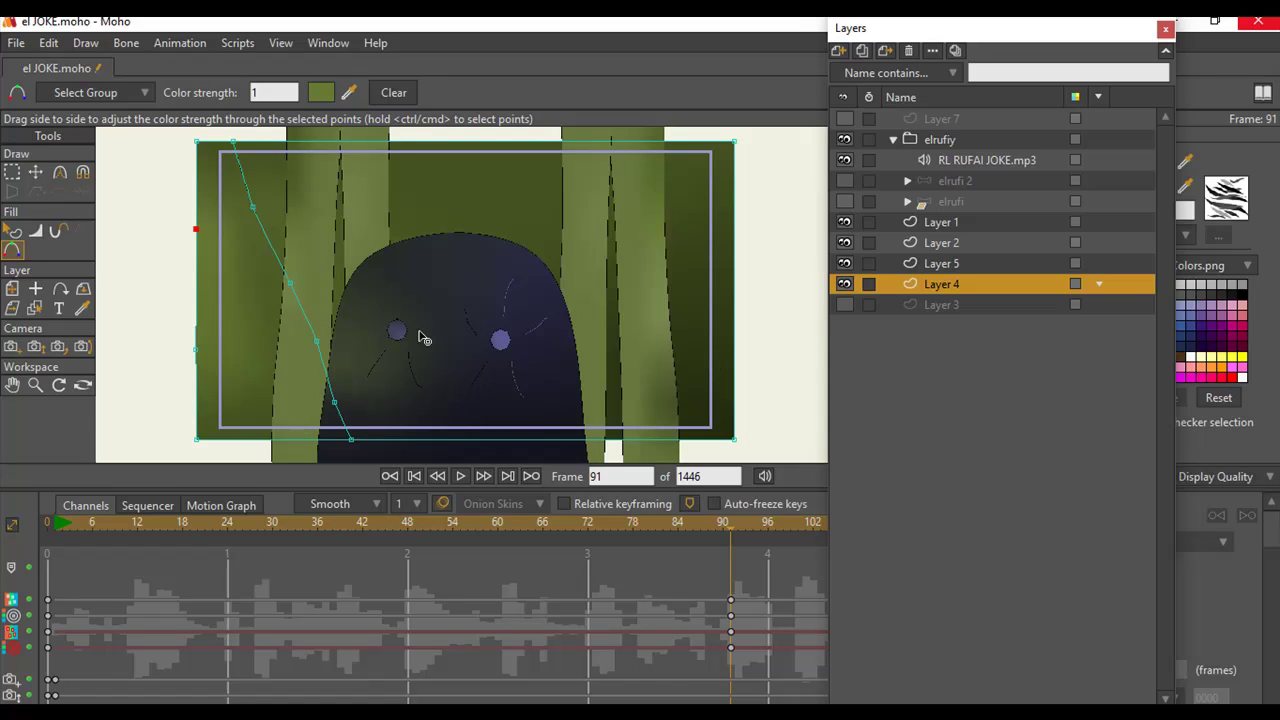
{"action": "scroll", "coordinate": [392, 343], "scroll_direction": "up", "scroll_amount": 2}
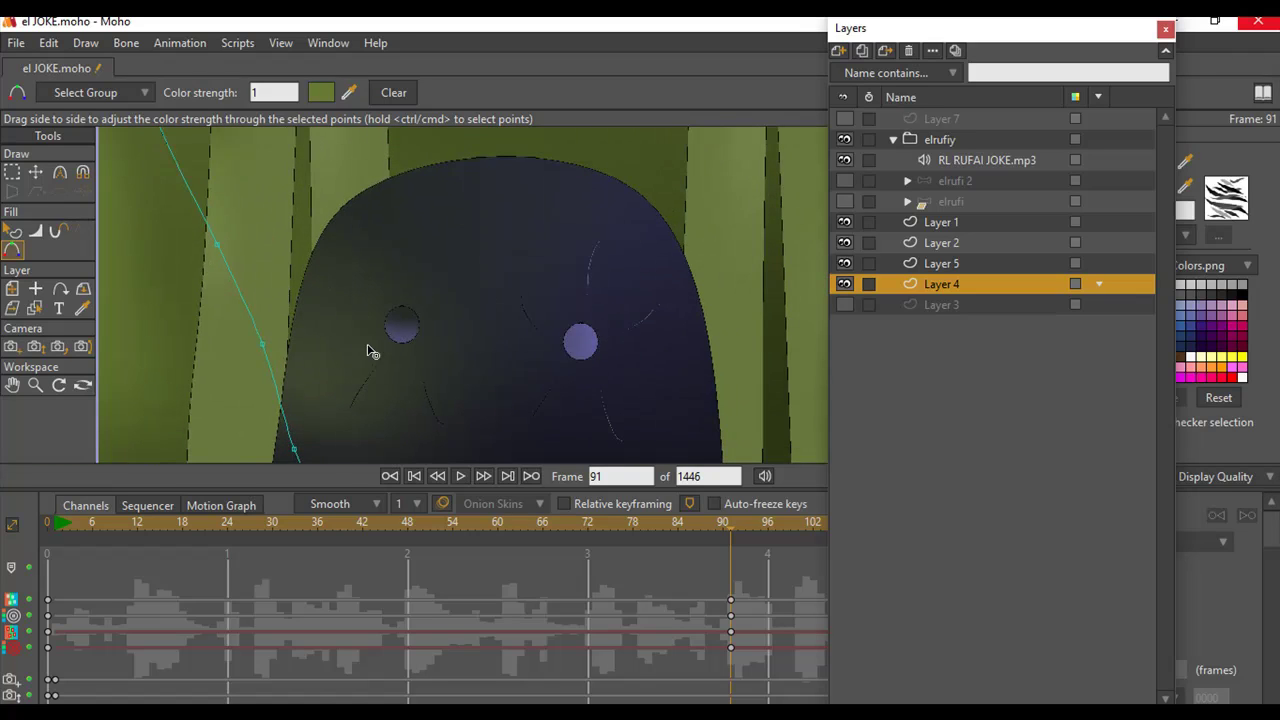
Inspect the colour points at the chair's upper-left corner and left edge on Layer 1.
{"action": "left_click", "coordinate": [951, 243]}
{"action": "left_click", "coordinate": [948, 221]}
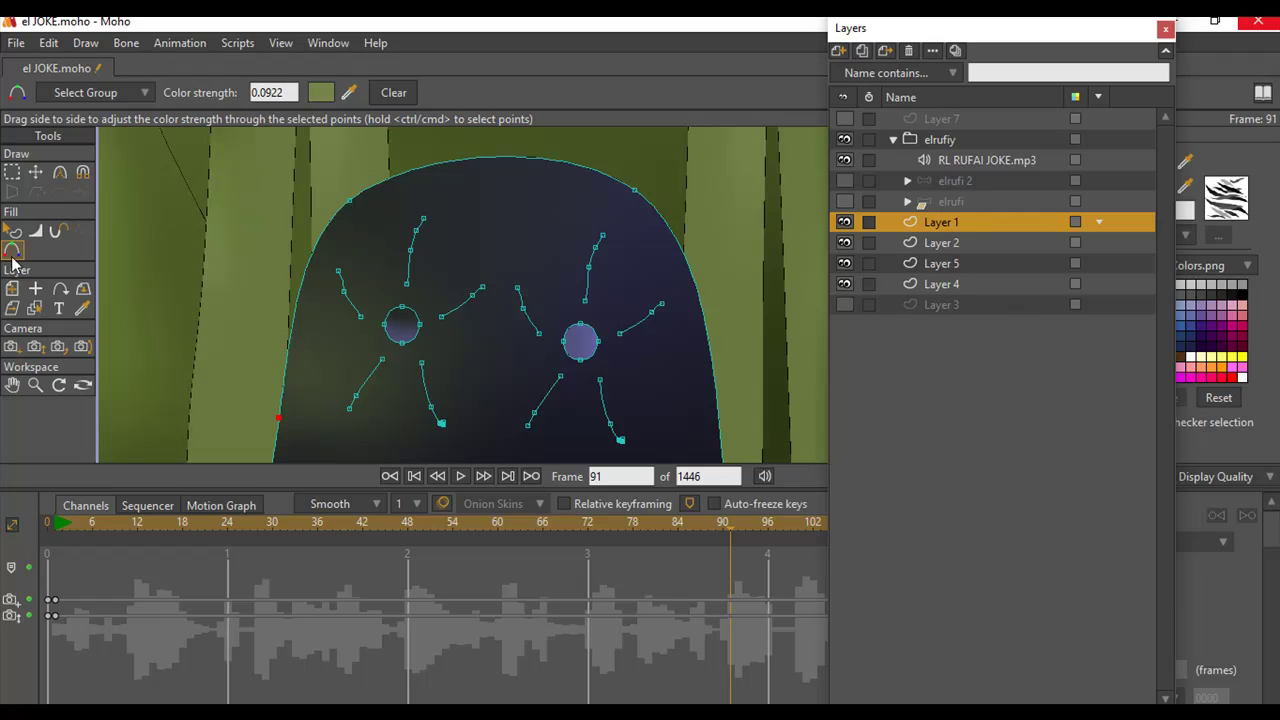
{"action": "left_click", "coordinate": [352, 201]}
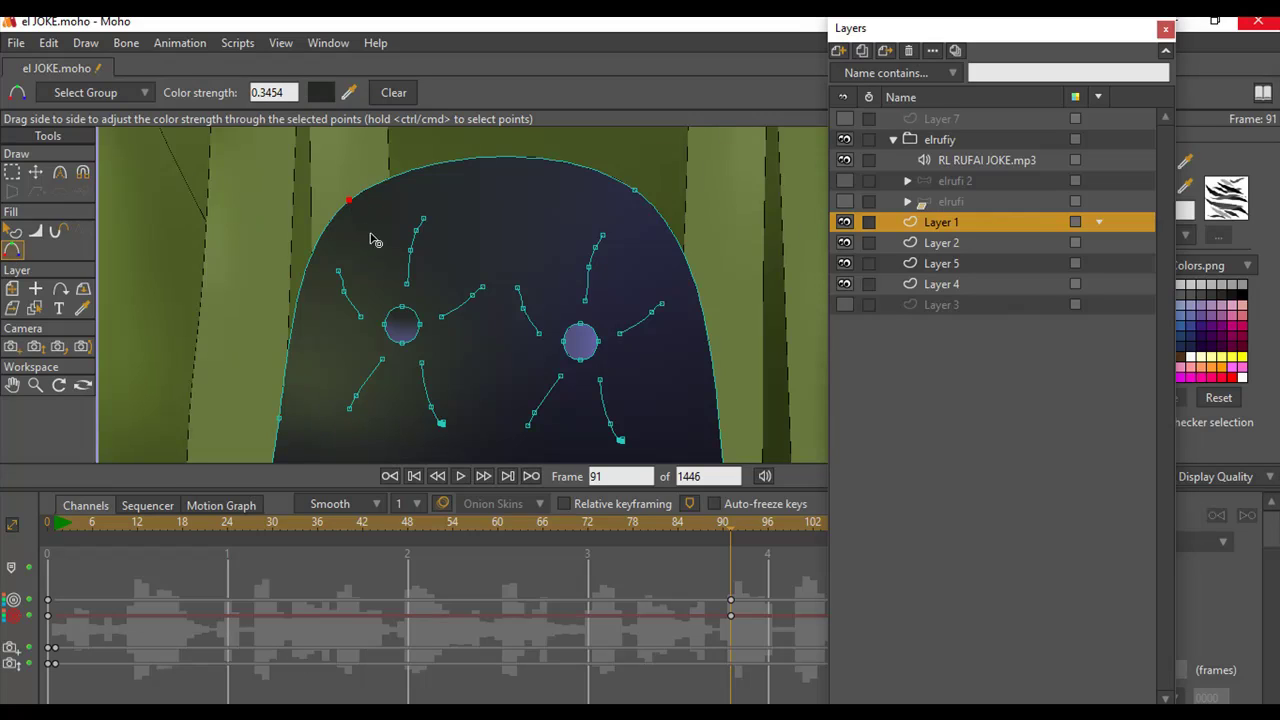
{"action": "left_click", "coordinate": [278, 420]}
Delete Layer 1's colour point keyframes at frame 91 and return to frame 0.
{"action": "left_click_drag", "start_coordinate": [714, 572], "coordinate": [730, 635]}
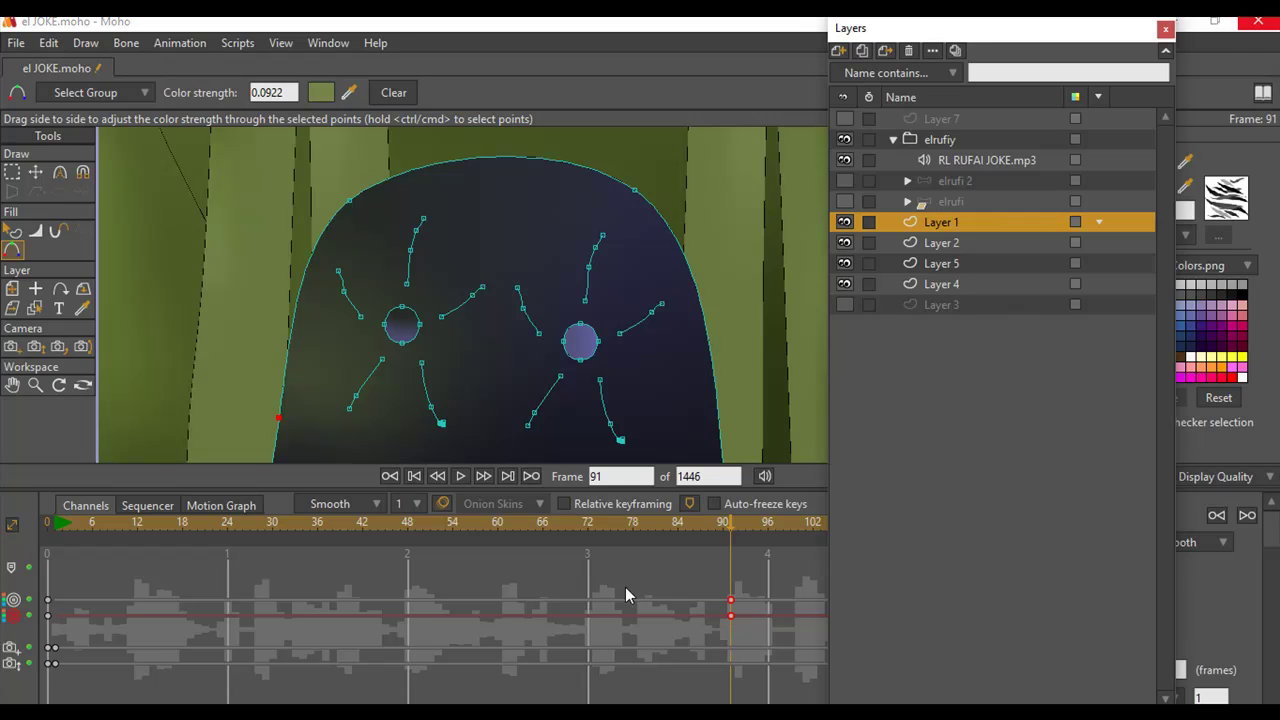
{"action": "key", "text": "Delete"}
{"action": "left_click", "coordinate": [55, 528]}
{"action": "scroll", "coordinate": [414, 377], "scroll_direction": "down", "scroll_amount": 3}
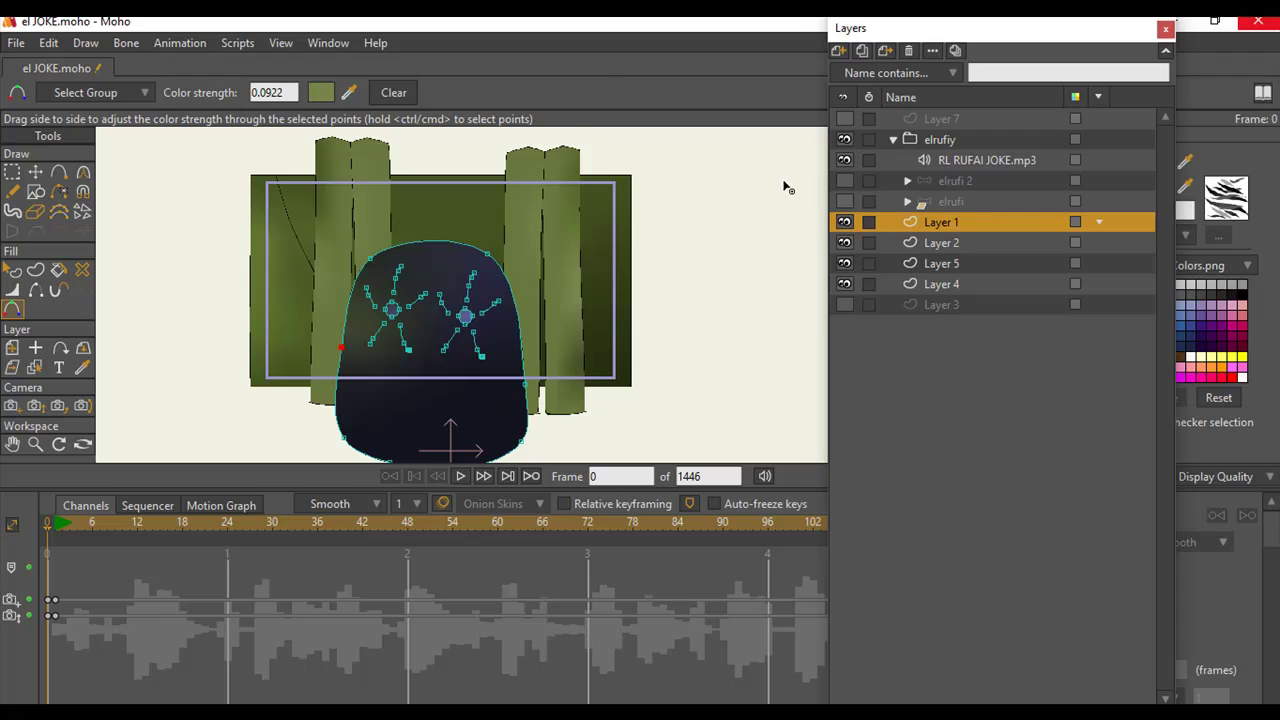
Make the elrufi layer visible and centre its character in the view.
{"action": "left_click", "coordinate": [844, 201]}
{"action": "scroll", "coordinate": [456, 270], "scroll_direction": "up", "scroll_amount": 2}
{"action": "mouse_move", "coordinate": [453, 264]}
{"action": "left_mouse_down"}
{"action": "mouse_move", "coordinate": [465, 302]}
{"action": "mouse_move", "coordinate": [473, 279]}
{"action": "left_mouse_up"}
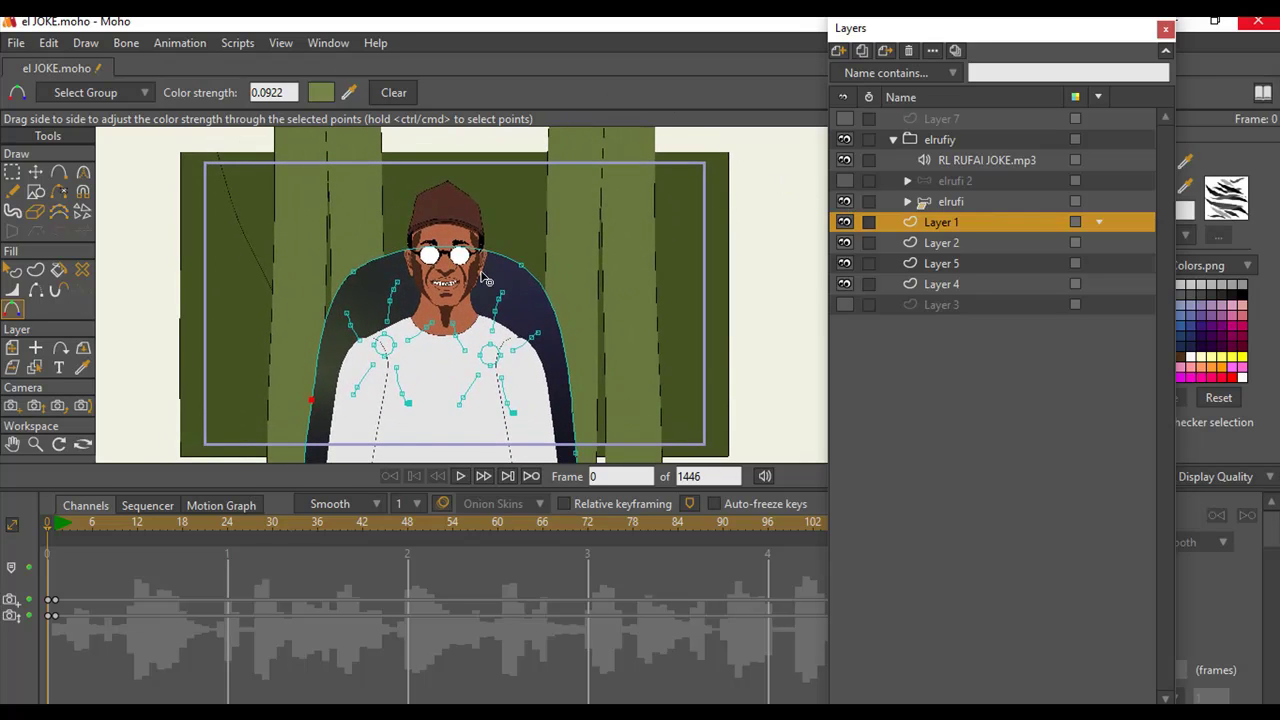
Hide the elrufi layer and make the elrufi 2 layer visible in its place.
{"action": "left_click", "coordinate": [921, 203]}
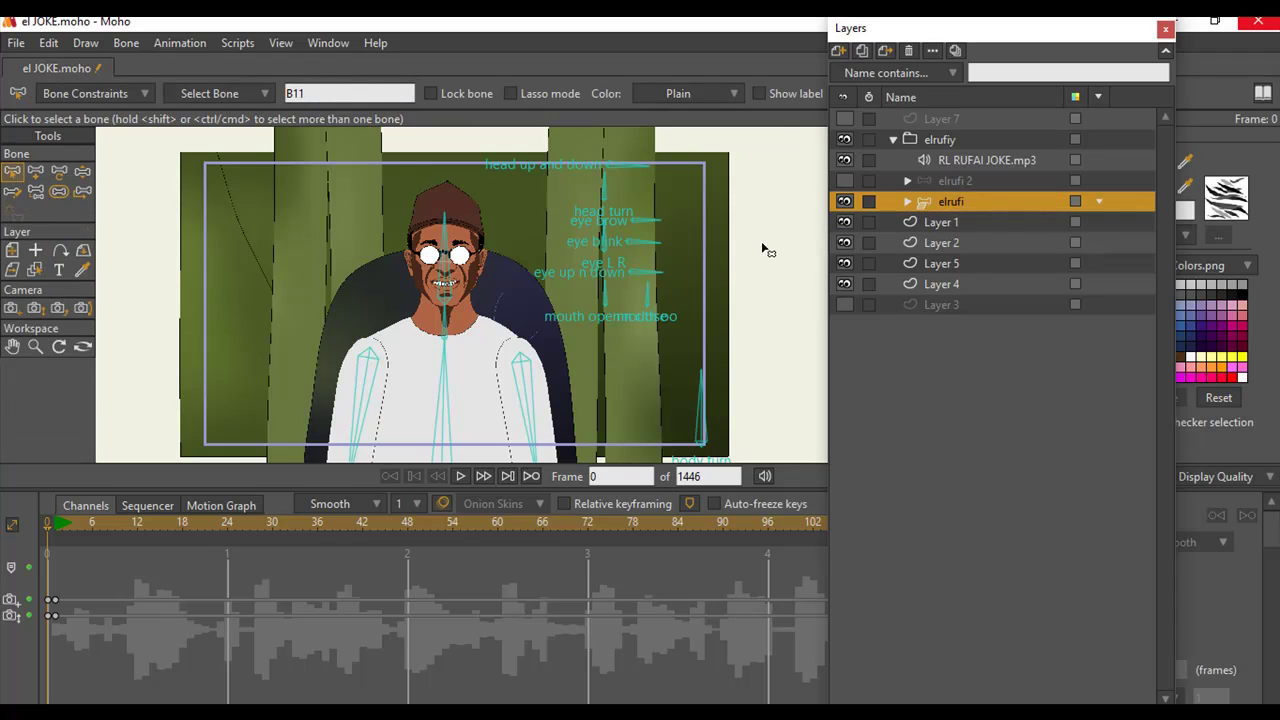
{"action": "left_click", "coordinate": [844, 201]}
{"action": "left_click", "coordinate": [845, 181]}
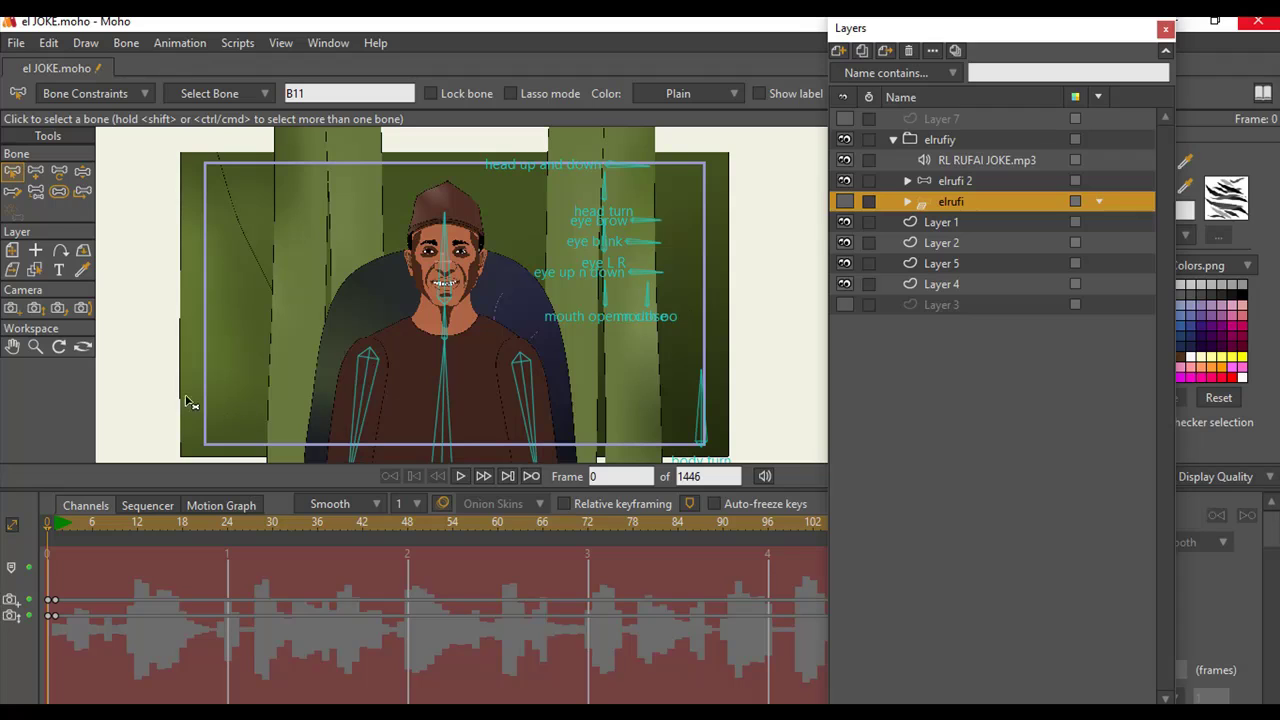
Play the elrufi 2 character's animation from frame 0, stop at frame 219 and examine the shaded character and background.
{"action": "left_click", "coordinate": [466, 476]}
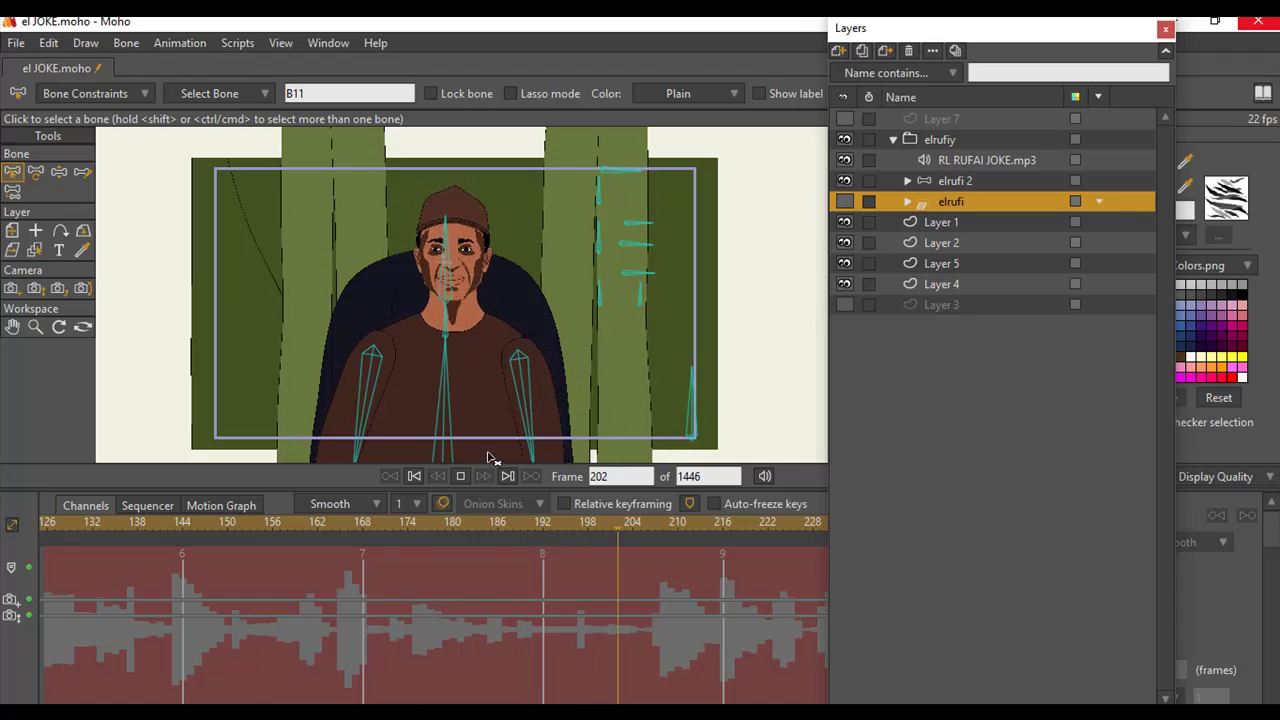
{"action": "left_click", "coordinate": [462, 475]}
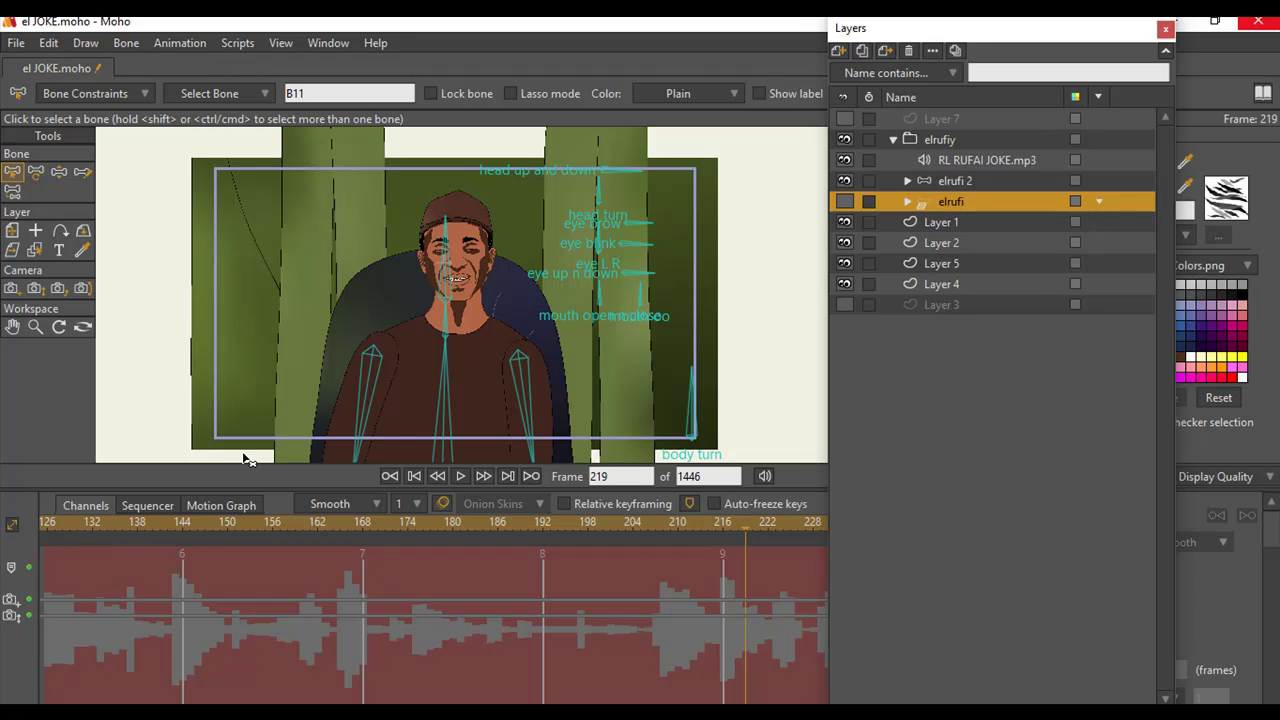
{"action": "scroll", "coordinate": [527, 314], "scroll_direction": "up", "scroll_amount": 2}
{"action": "scroll", "coordinate": [527, 314], "scroll_direction": "down", "scroll_amount": 2}
{"action": "scroll", "coordinate": [527, 314], "scroll_direction": "up", "scroll_amount": 1}
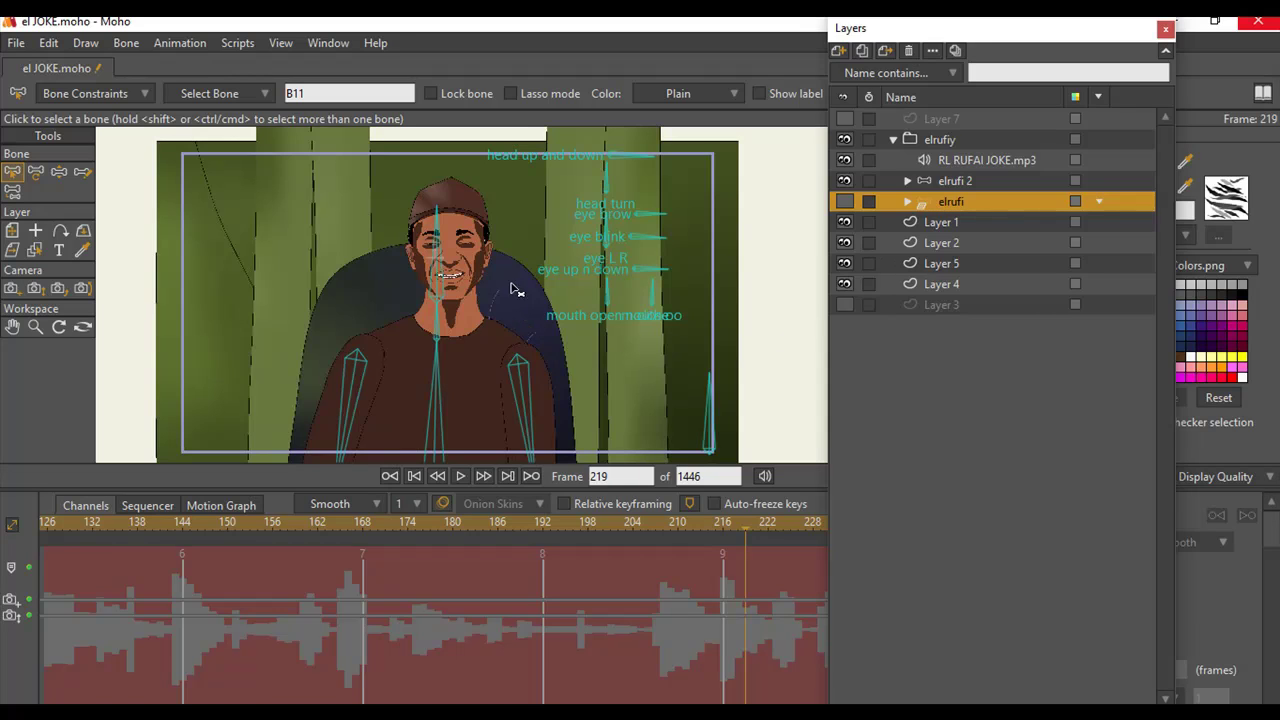
{"action": "scroll", "coordinate": [443, 289], "scroll_direction": "up", "scroll_amount": 1}
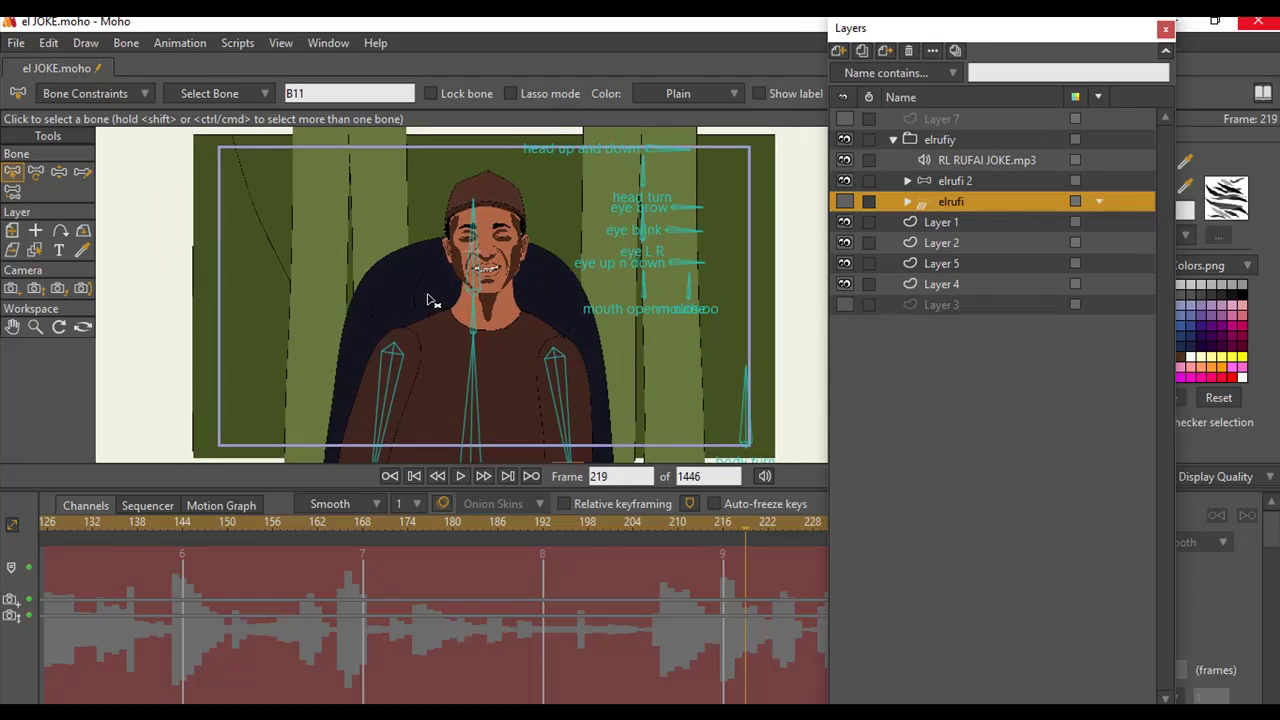
{"action": "scroll", "coordinate": [428, 299], "scroll_direction": "down", "scroll_amount": 1}
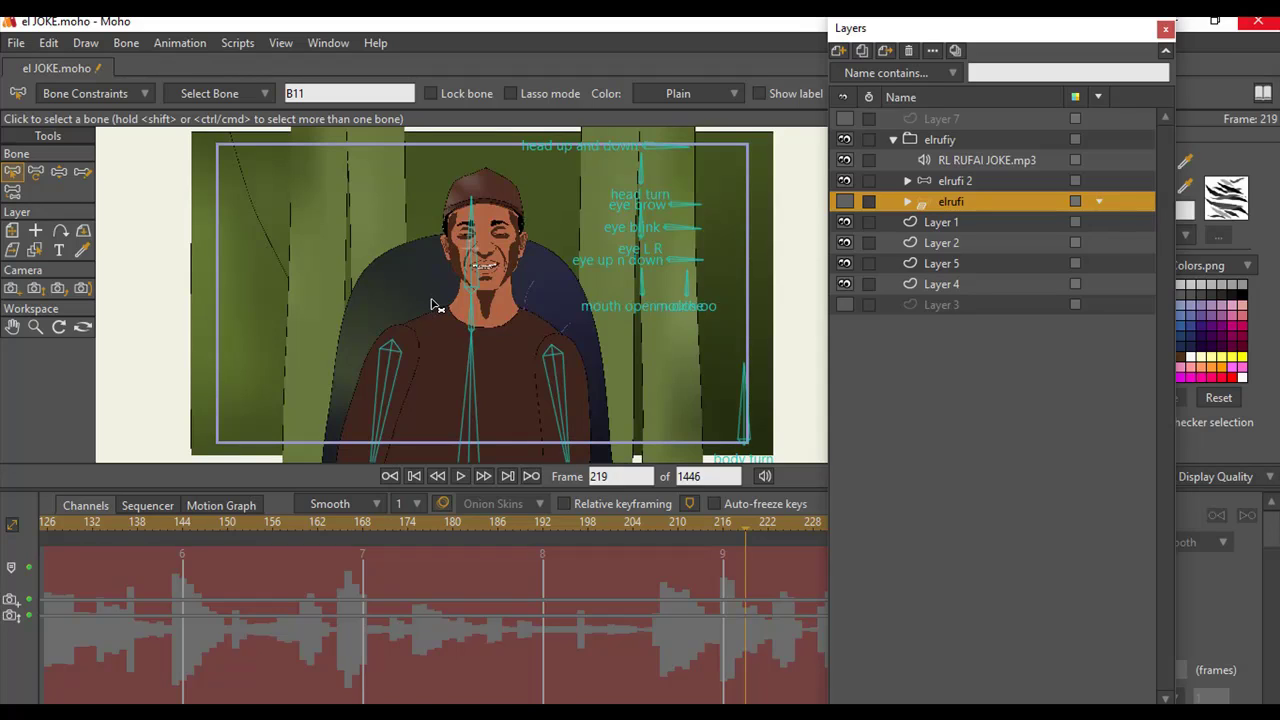